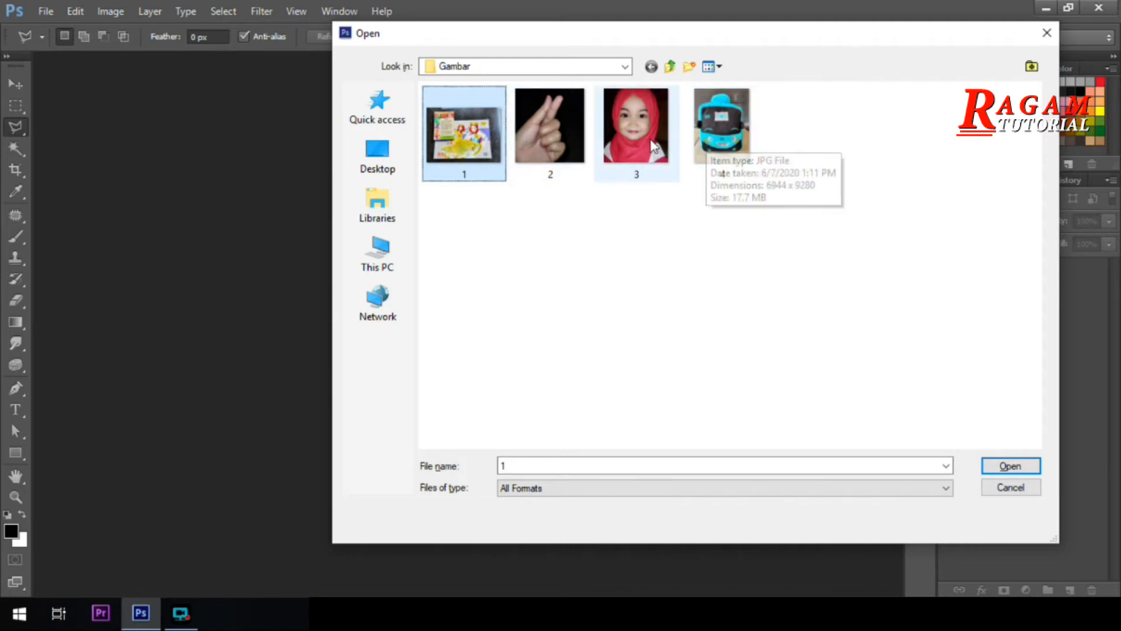
Open image 1 from the Gambar folder and activate the Polygonal Lasso tool
left_click(1010, 466)
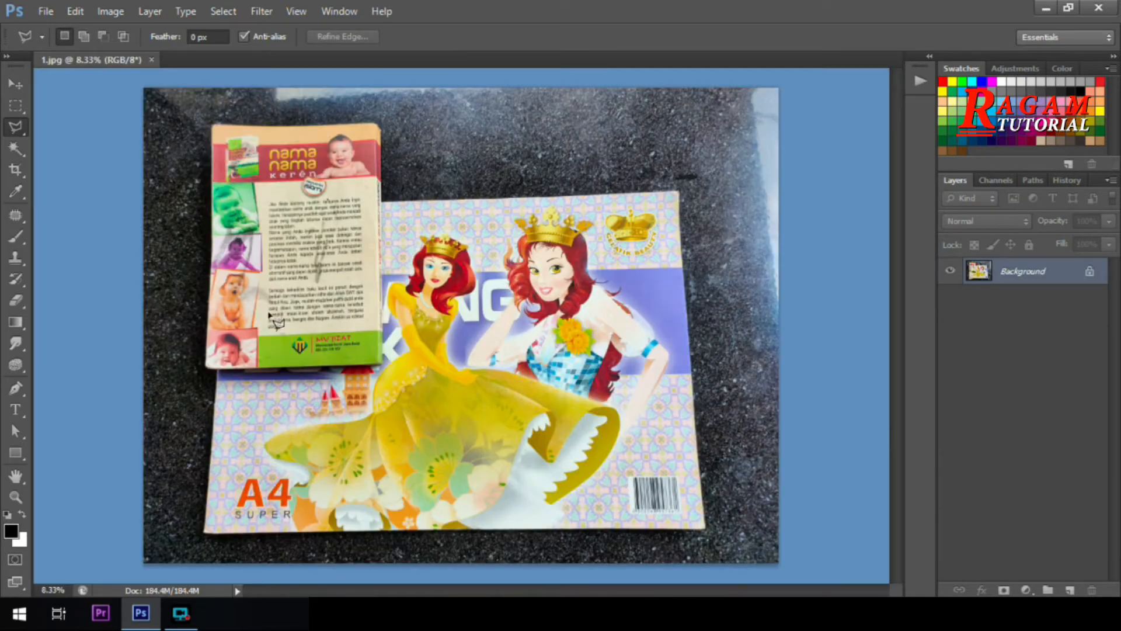
left_click(20, 134)
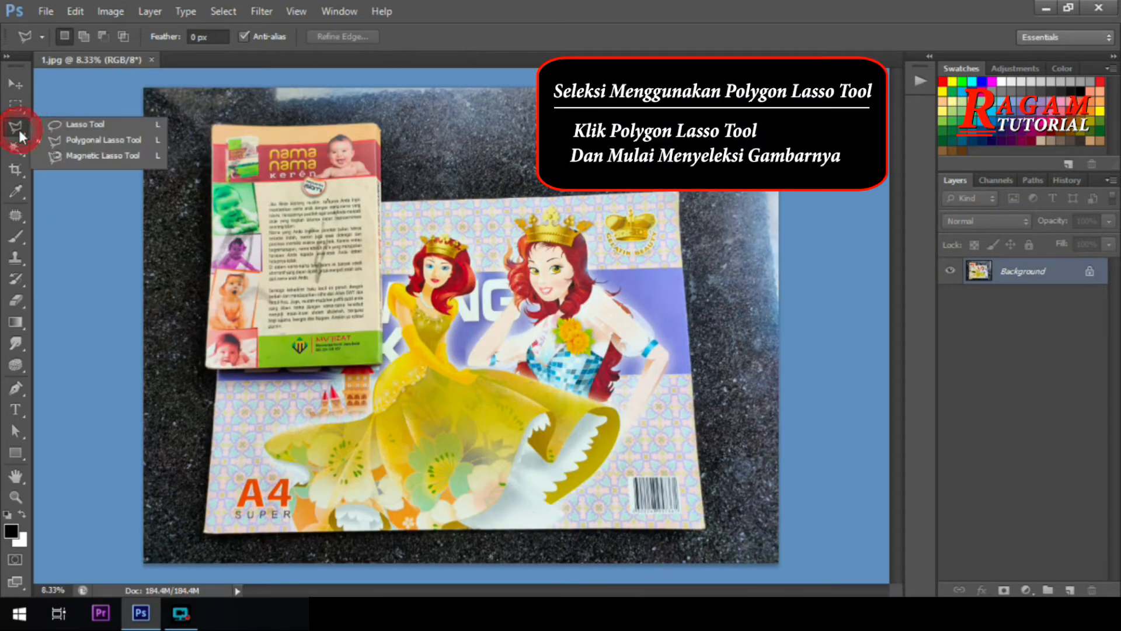
left_click(71, 144)
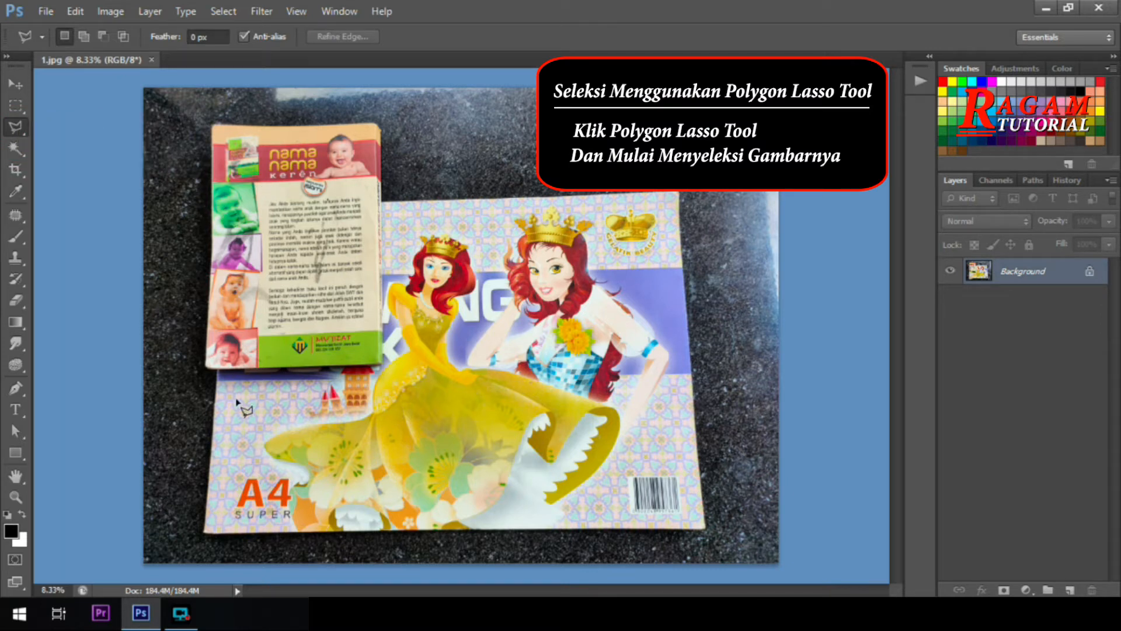
Start a Polygonal Lasso outline at the A4 book's lower-left corner and trace up the left edges of both books
left_click(203, 531)
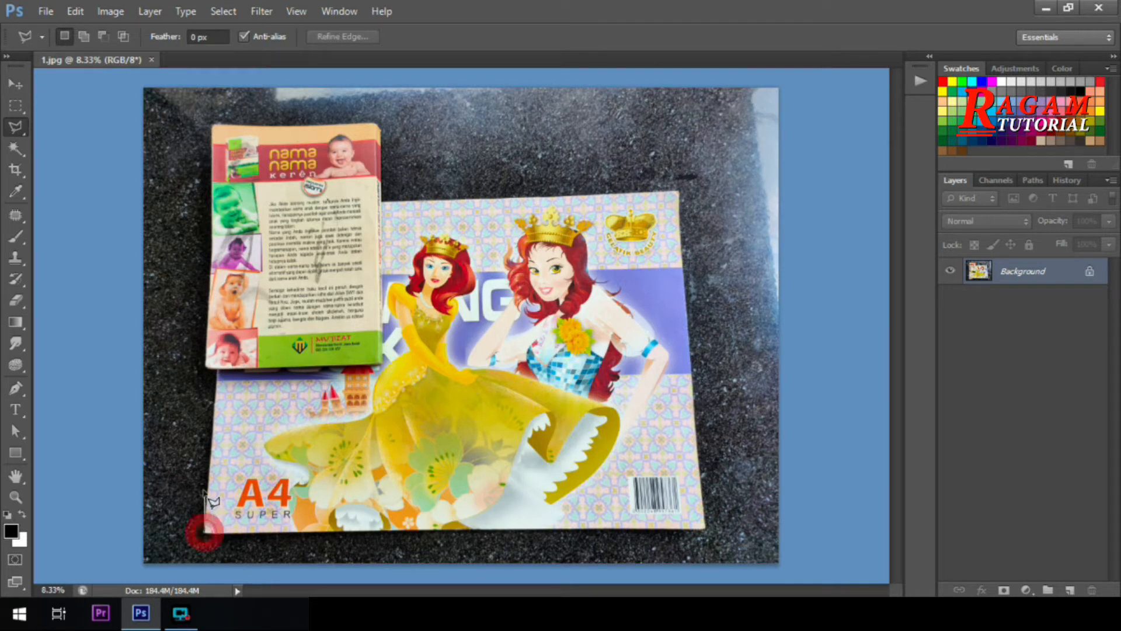
left_click(215, 421)
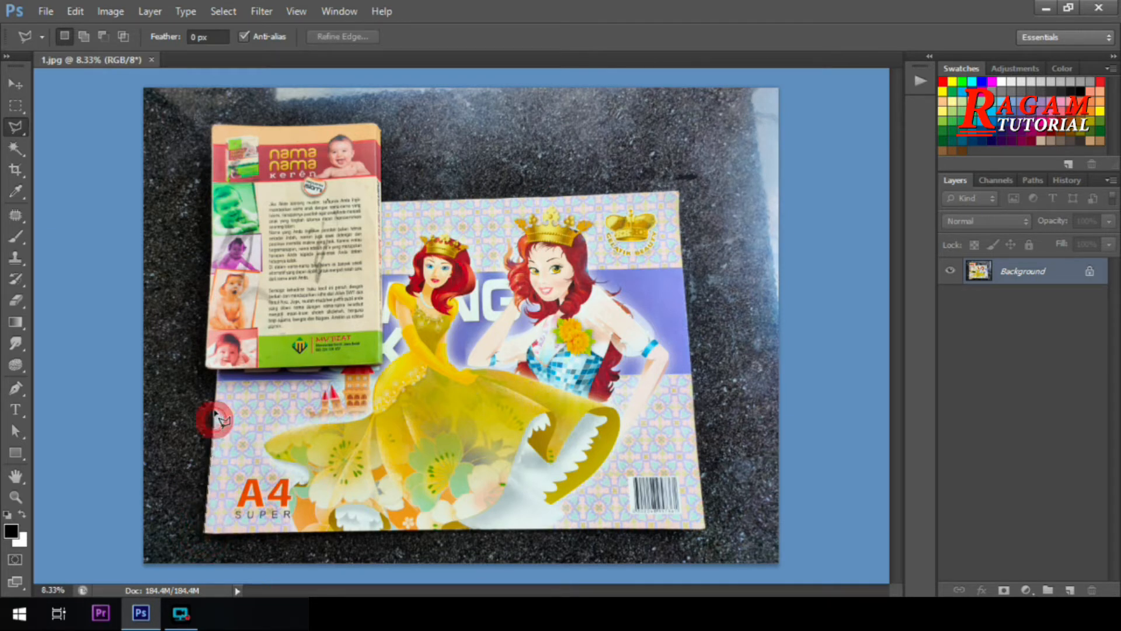
left_click(213, 369)
left_click(208, 368)
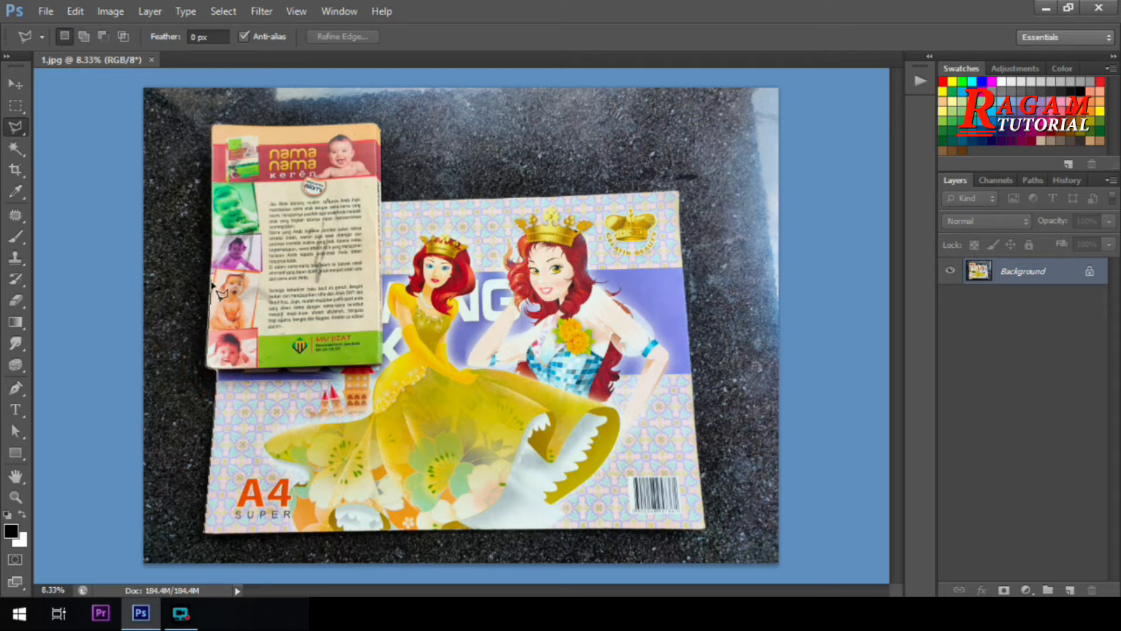
left_click(207, 326)
left_click(212, 286)
left_click(211, 261)
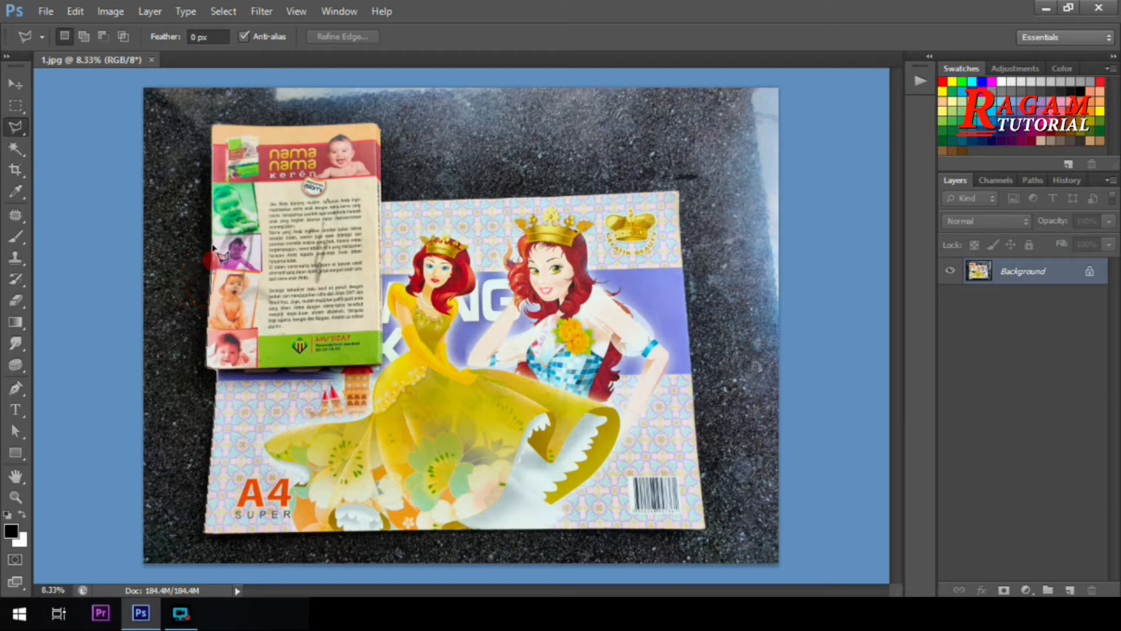
left_click(212, 167)
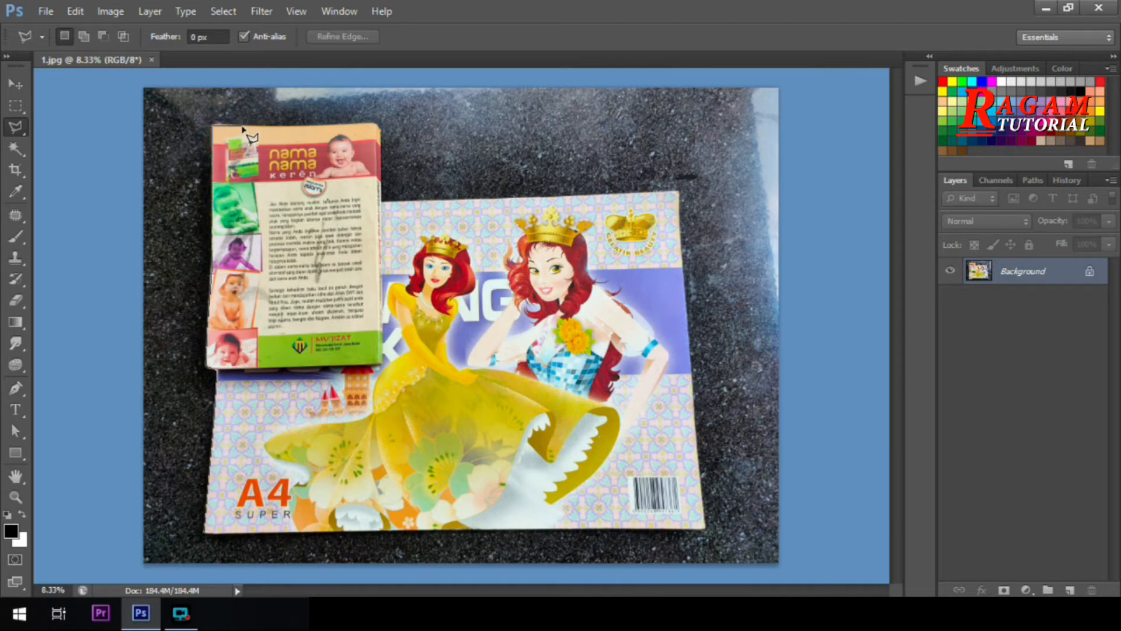
Continue the lasso outline across the small book's top, down its right side and along the A4 book's top edge to the corner
left_click(315, 126)
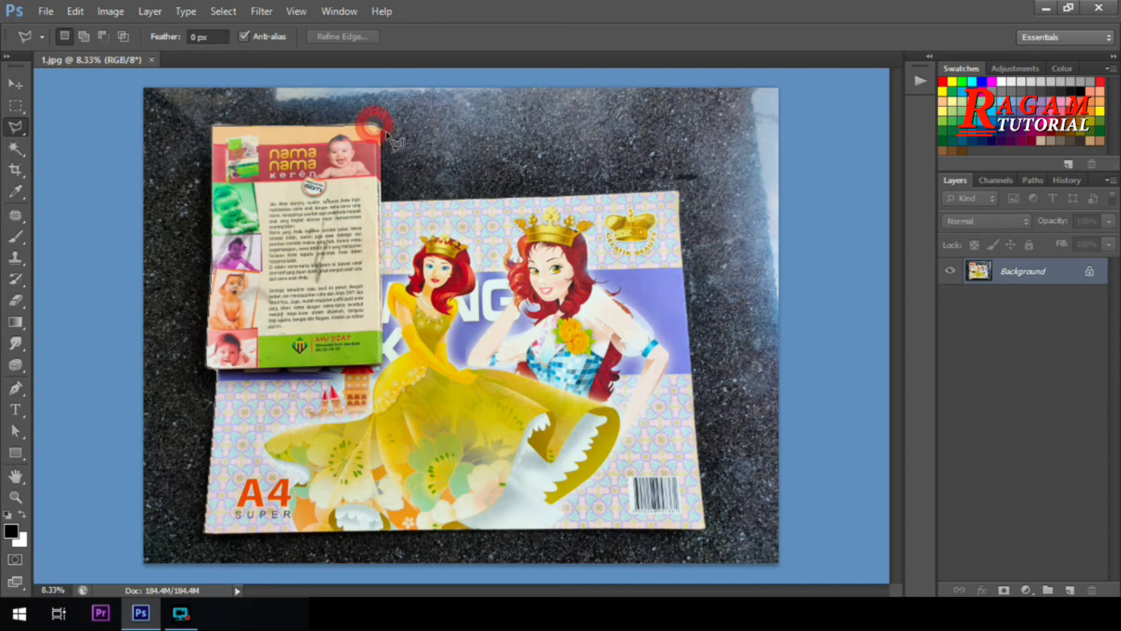
left_click(381, 132)
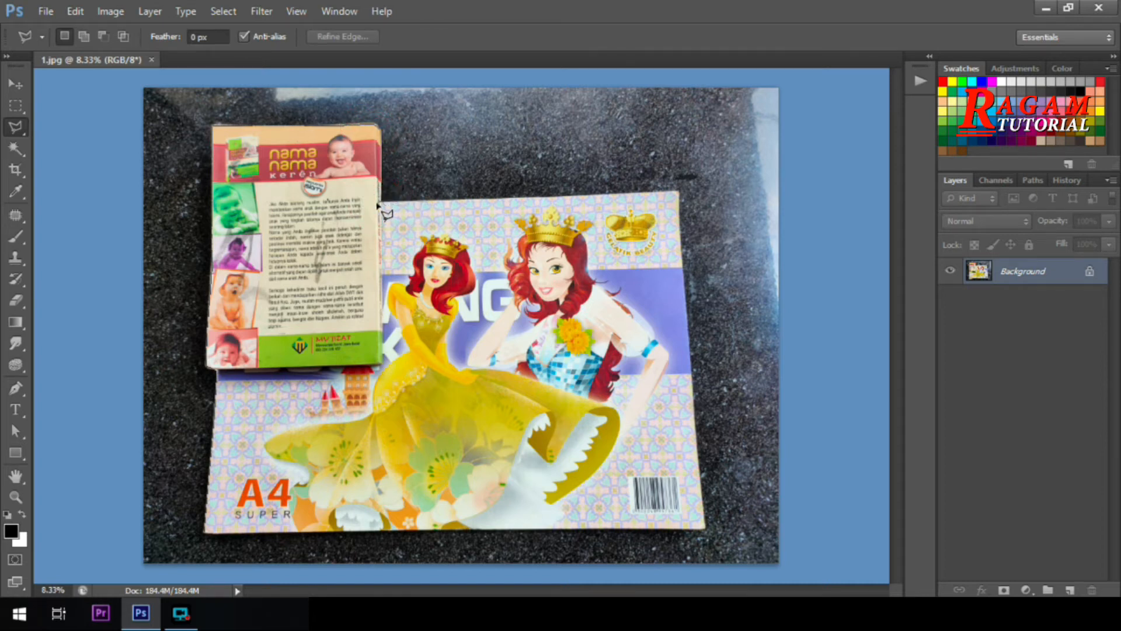
left_click(381, 203)
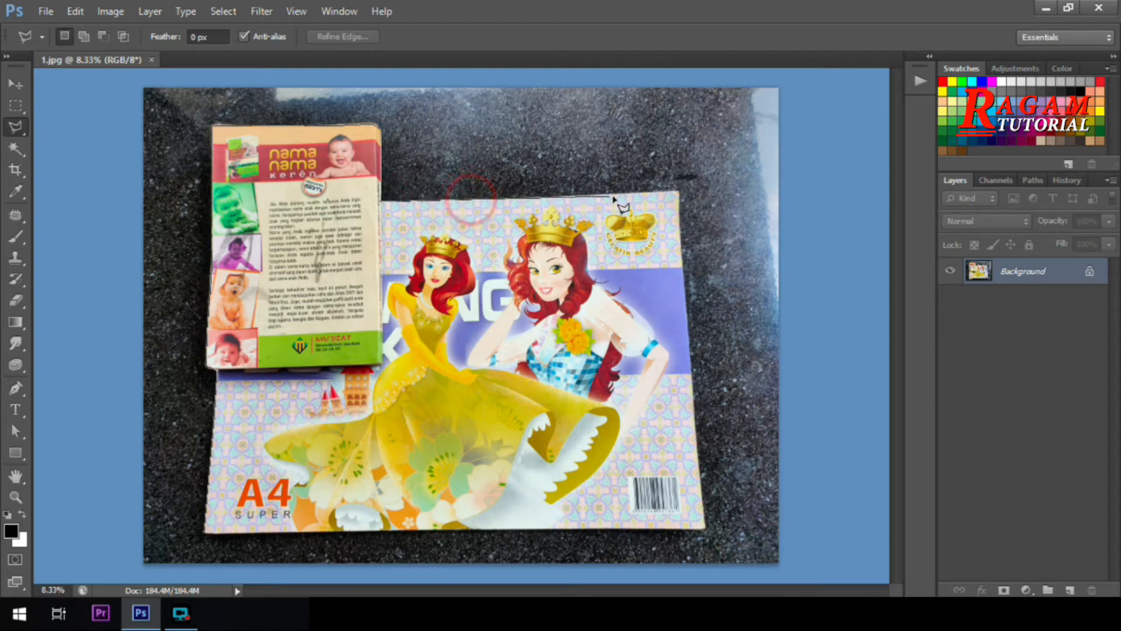
left_click(677, 193)
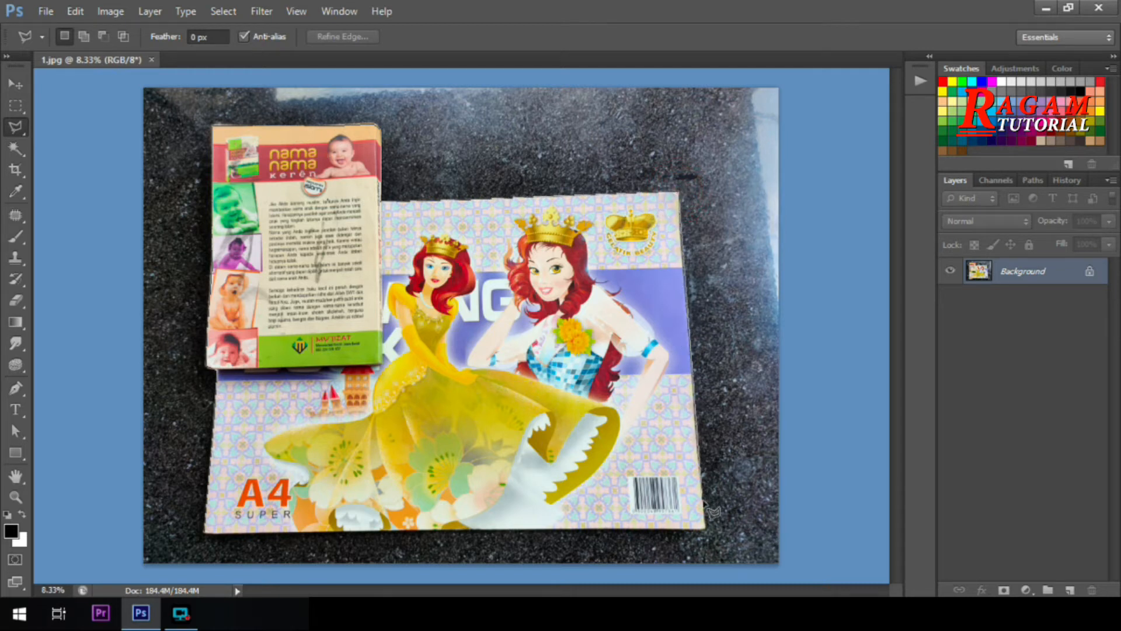
Trace the lasso outline down the A4 book's right edge to its lower-right corner, removing and re-placing the misplaced point
left_click(693, 398)
key("Delete")
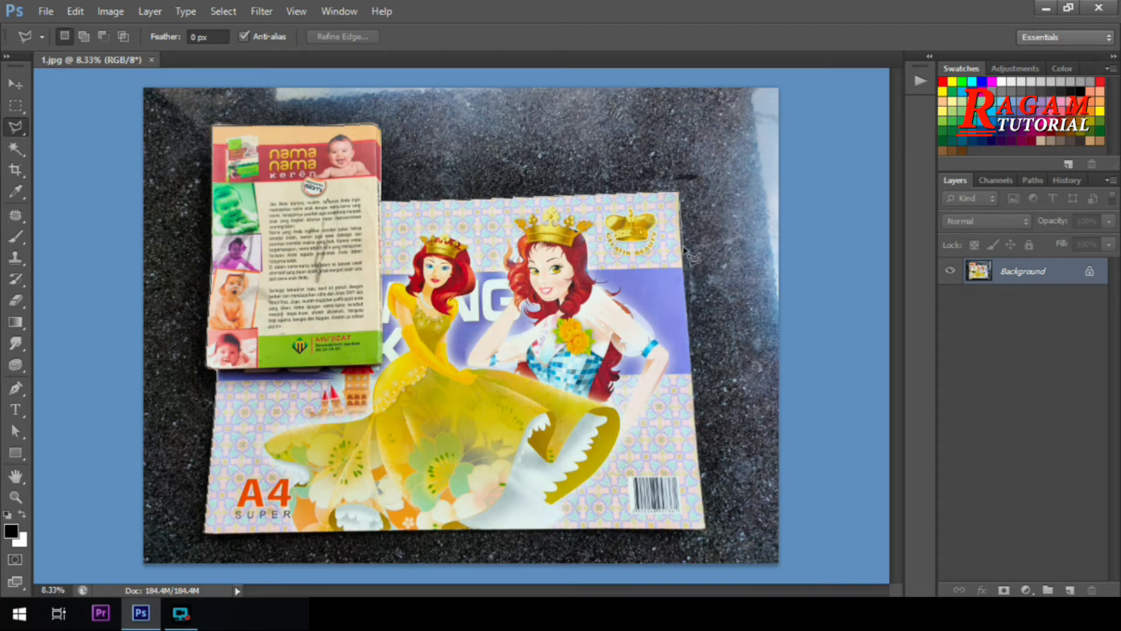
left_click(681, 240)
left_click(684, 284)
left_click(689, 341)
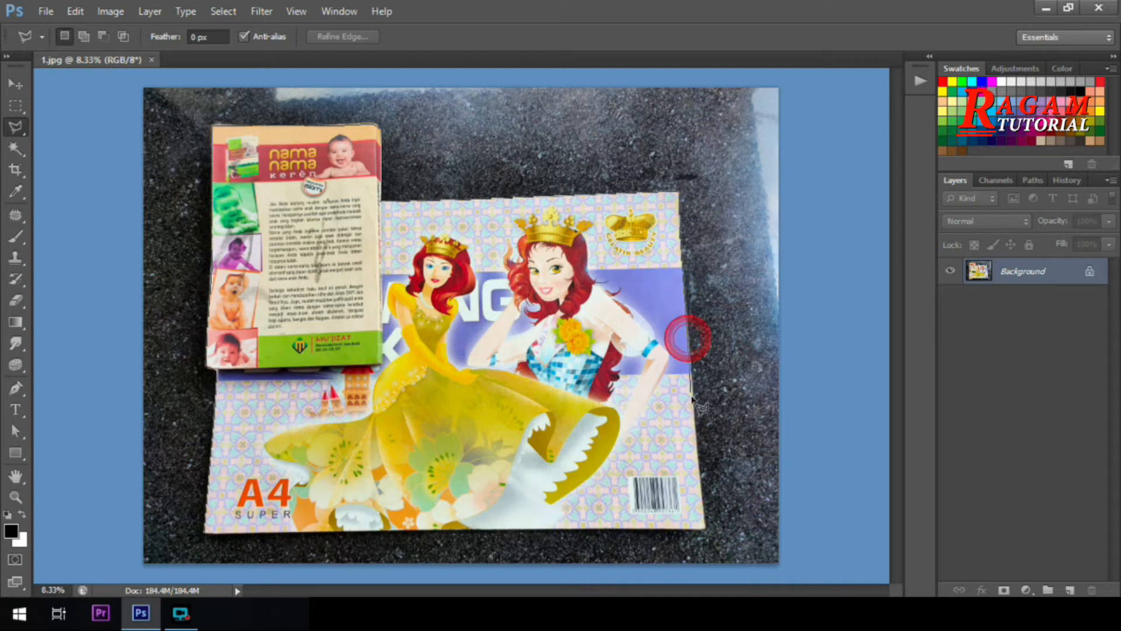
left_click(694, 409)
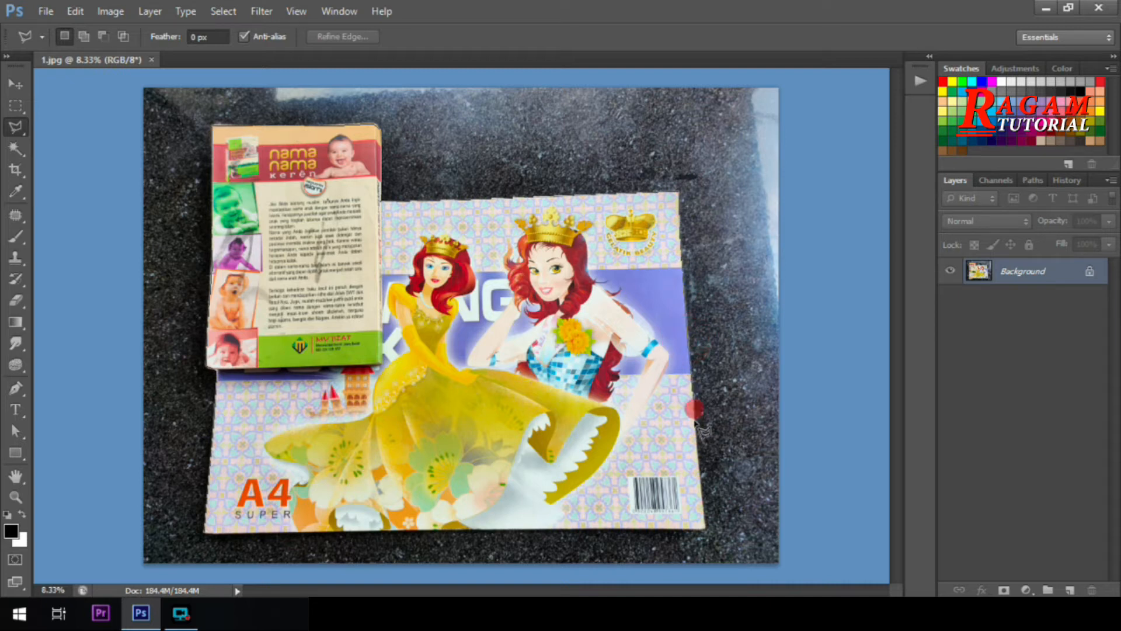
left_click(698, 457)
left_click(705, 529)
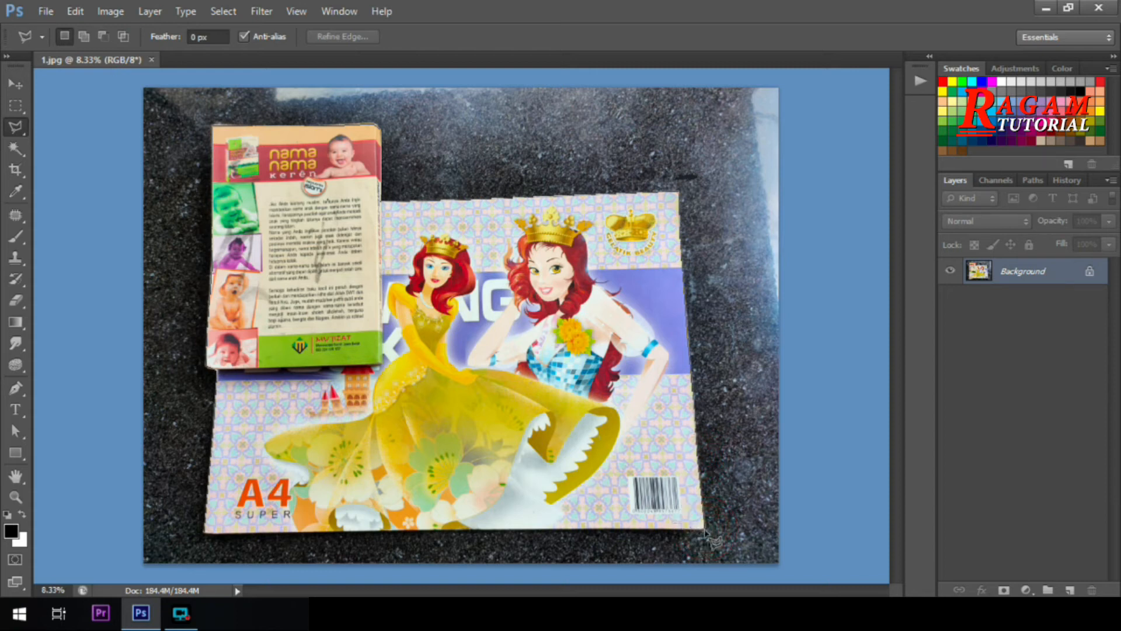
left_click(703, 530)
Trace the lasso outline along the A4 book's bottom edge back to the starting corner and close the selection
left_click(640, 531)
left_click(492, 532)
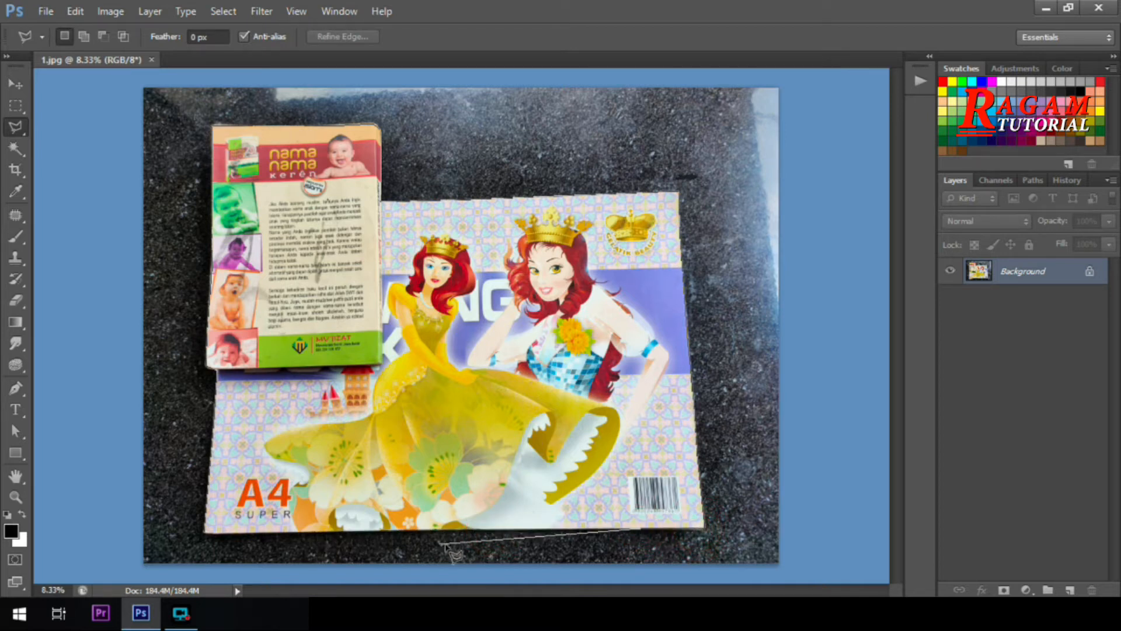
left_click(403, 527)
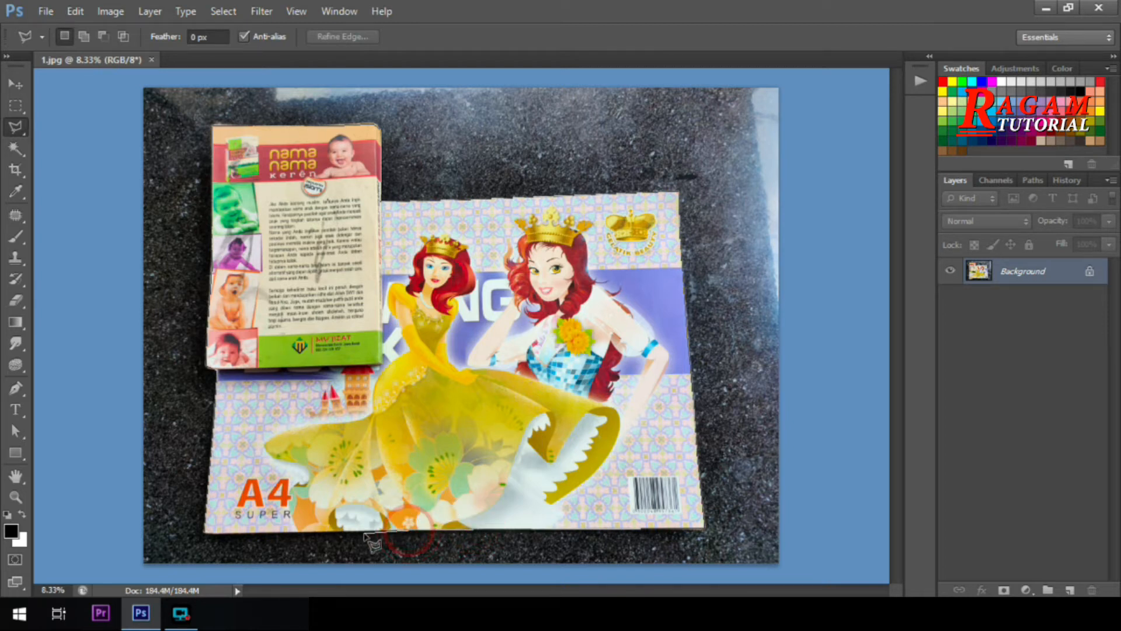
left_click(361, 531)
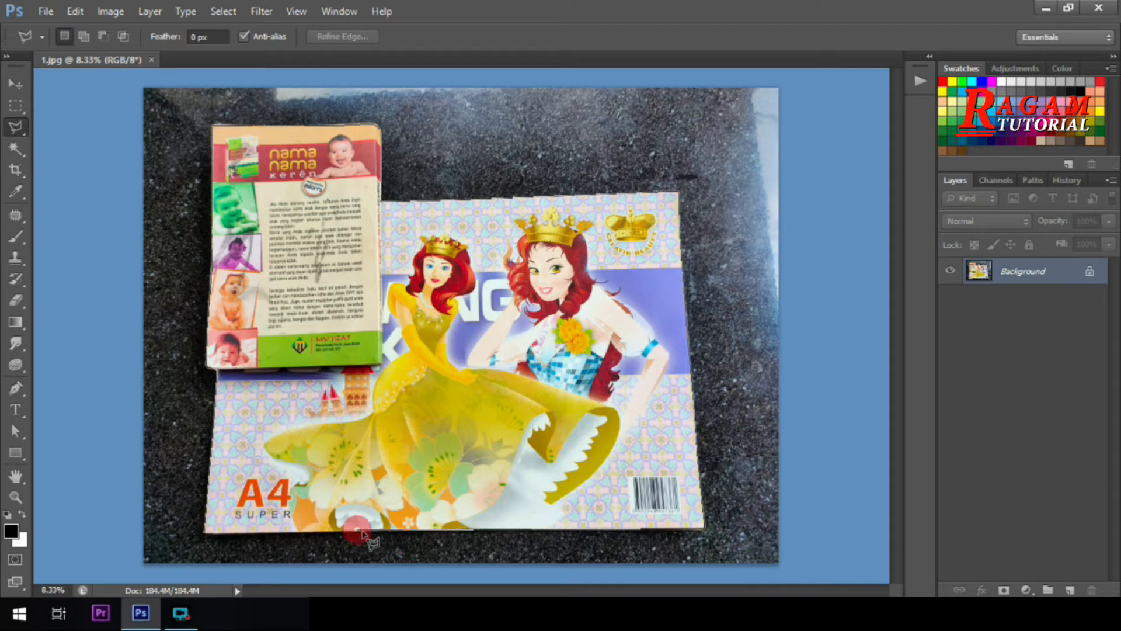
left_click(273, 530)
left_click(205, 532)
double_click(205, 533)
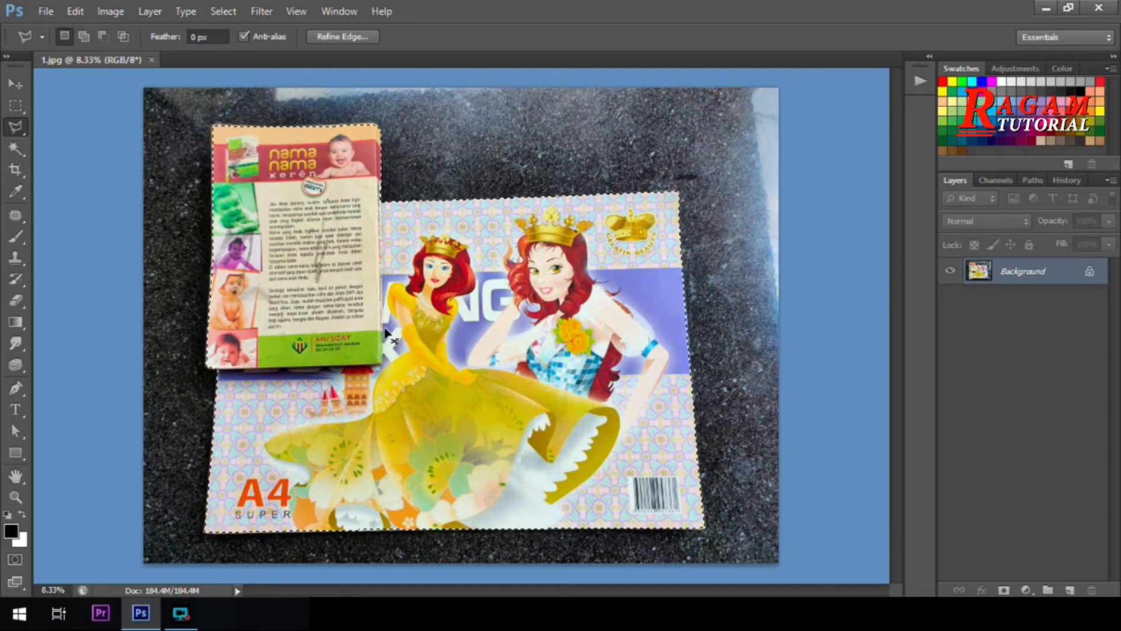
Copy the selected books to a new layer and hide the Background layer
key("ctrl+j")
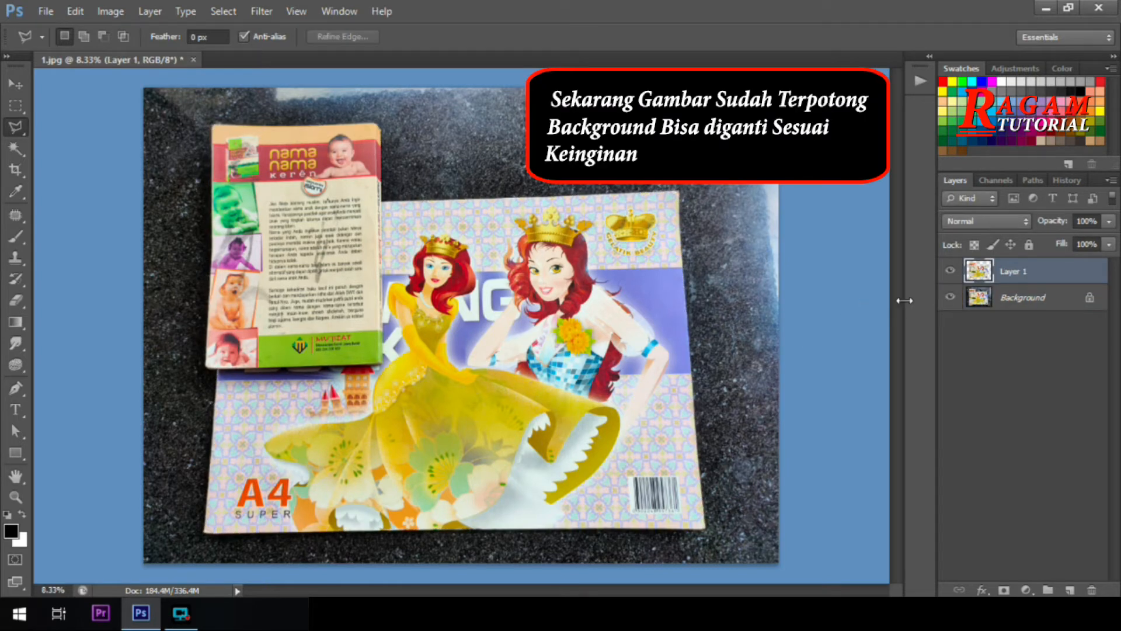
left_click(950, 298)
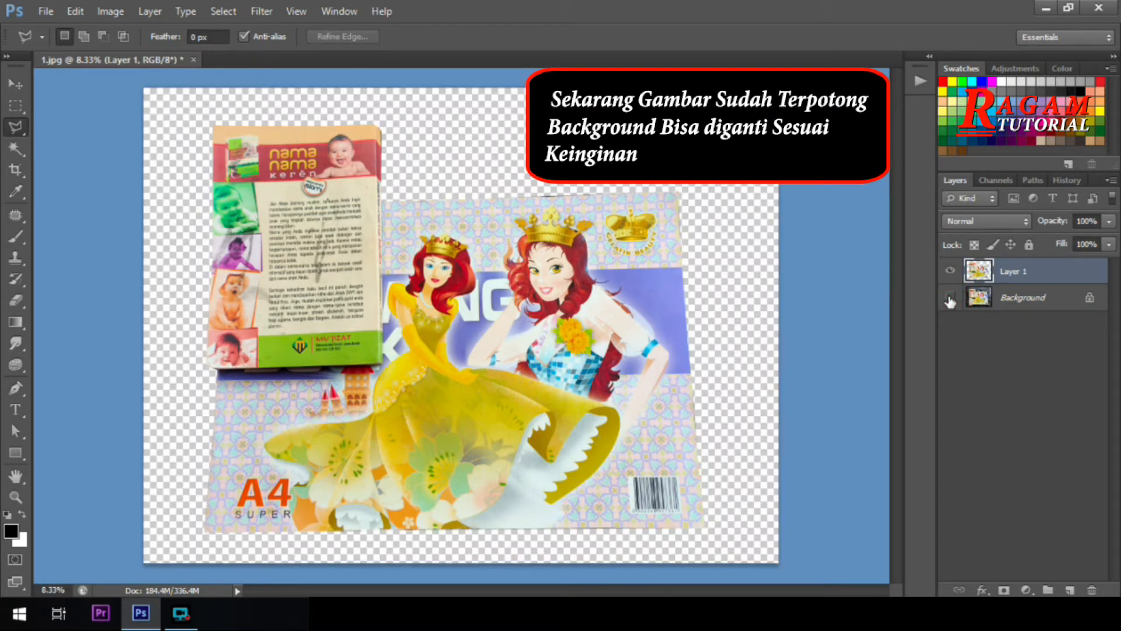
Compare the cutout with the original photo by toggling the Background layer's visibility, leaving it hidden
left_click(950, 298)
left_click(950, 299)
left_click(949, 298)
left_click(950, 298)
left_click(950, 299)
left_click(950, 298)
left_click(950, 298)
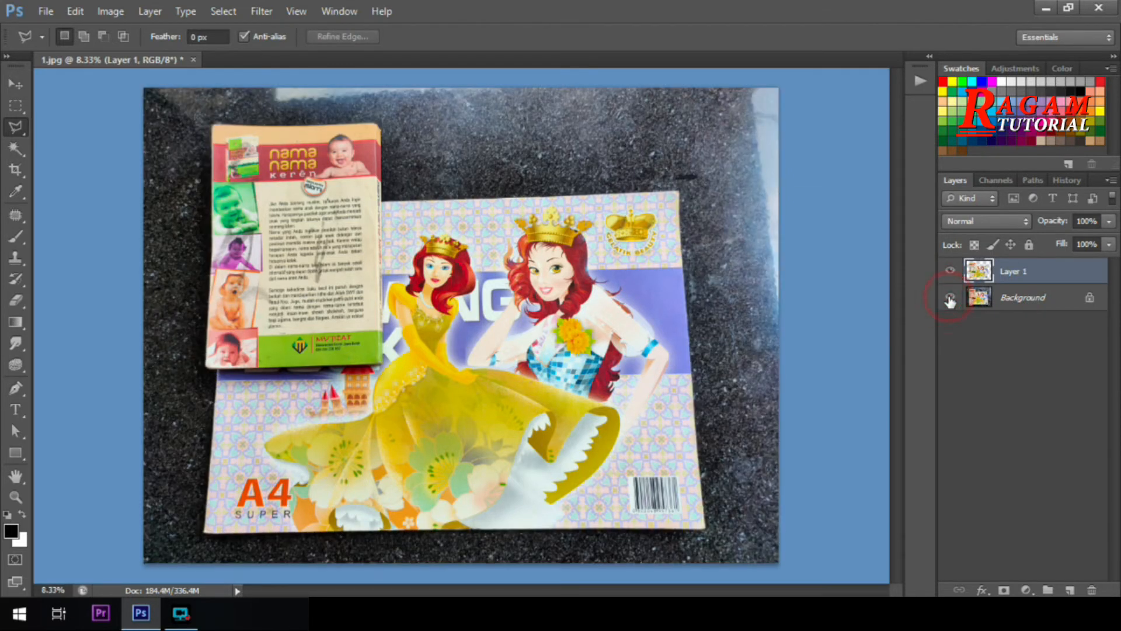
left_click(950, 298)
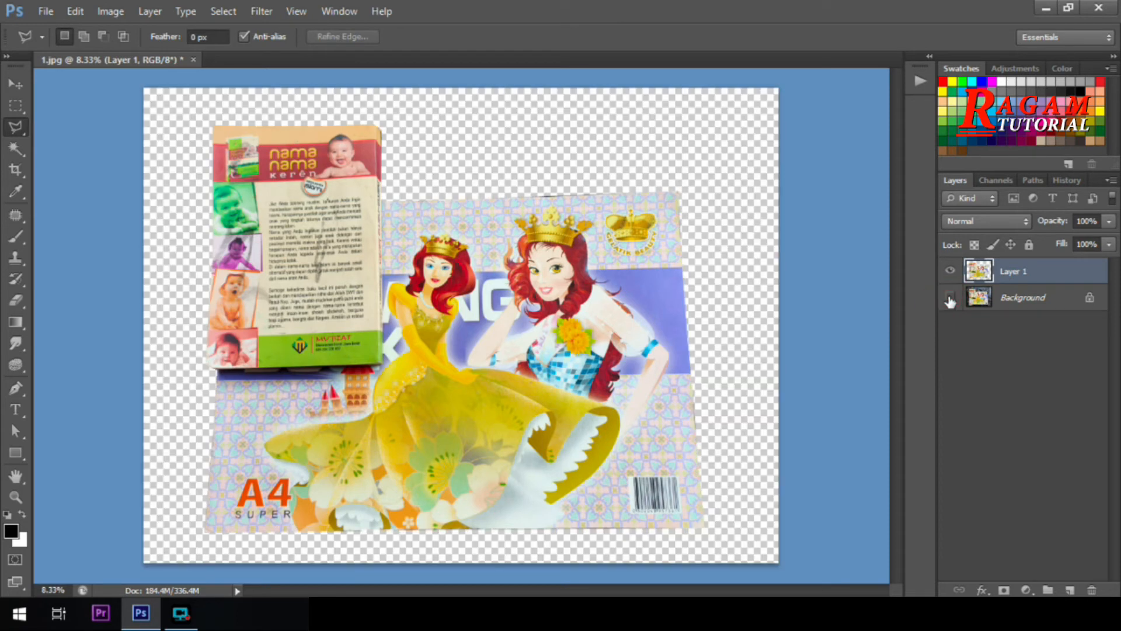
left_click(950, 299)
left_click(949, 299)
Add a Solid Color fill layer above the Background layer, trying blue 0006ff and a green hue before accepting black 000000
left_click(1019, 298)
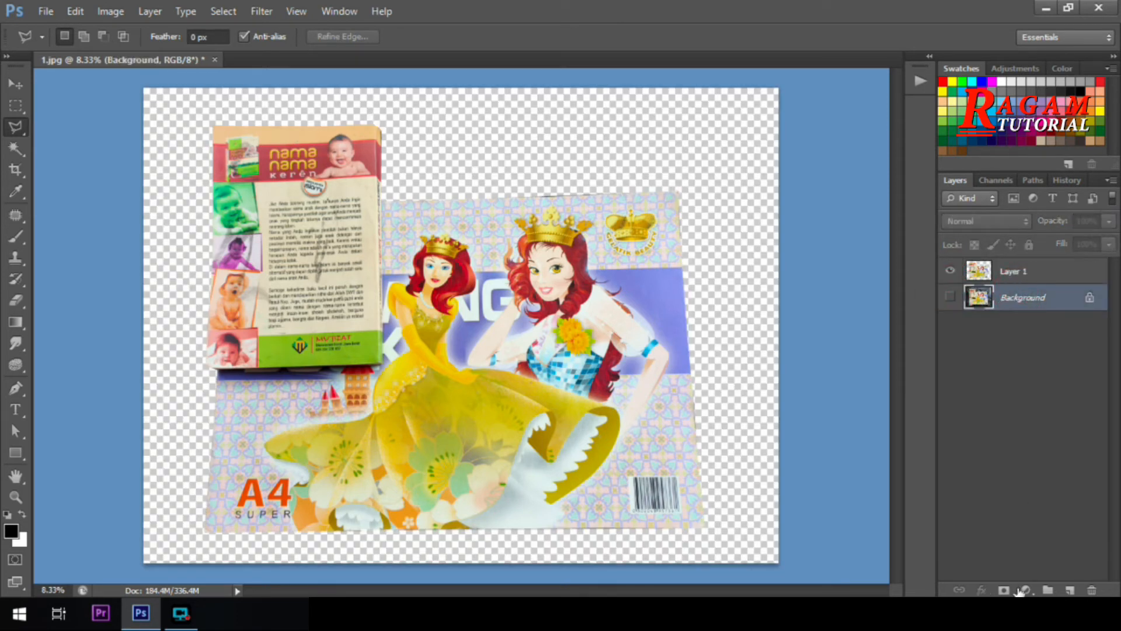
left_click(1027, 590)
left_click(993, 233)
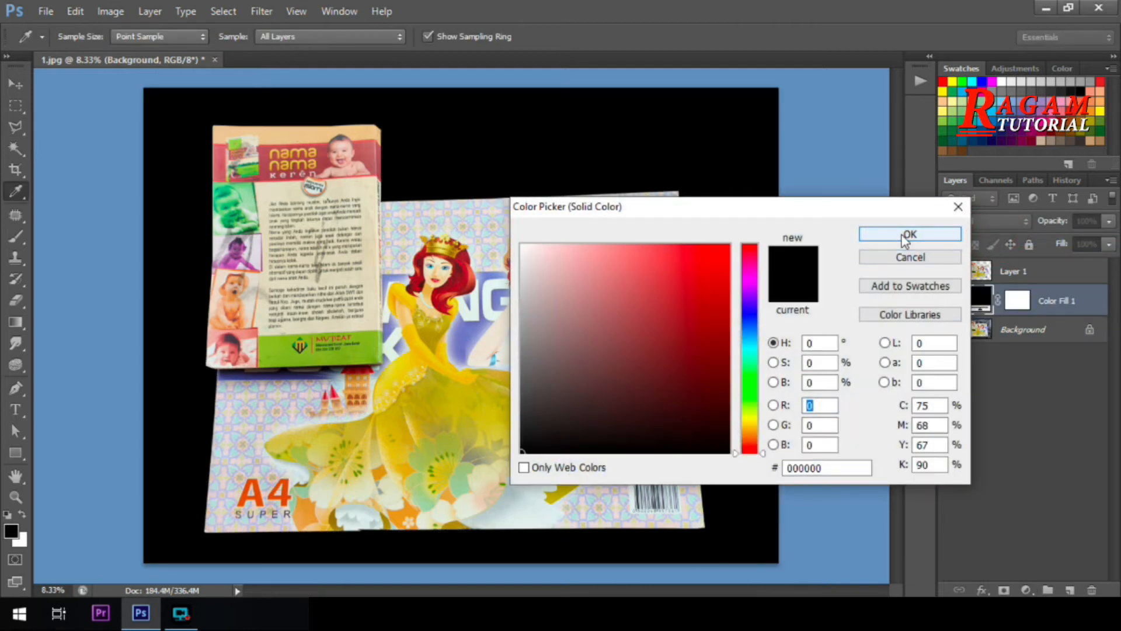
left_click_drag(833, 212, 931, 221)
left_click(842, 318)
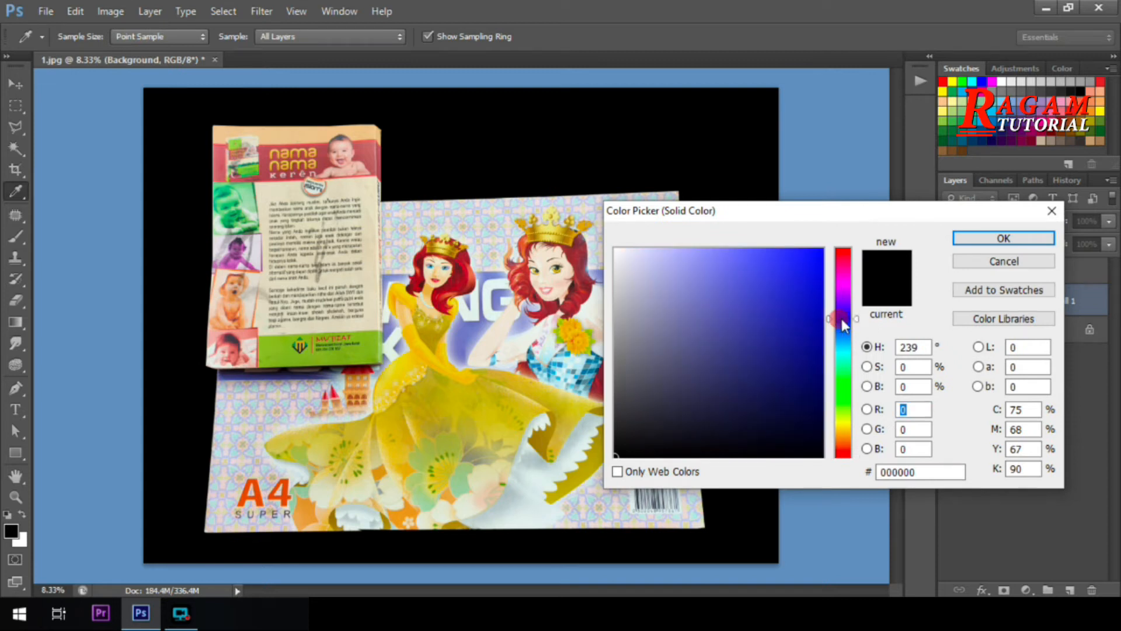
left_click_drag(816, 266, 839, 233)
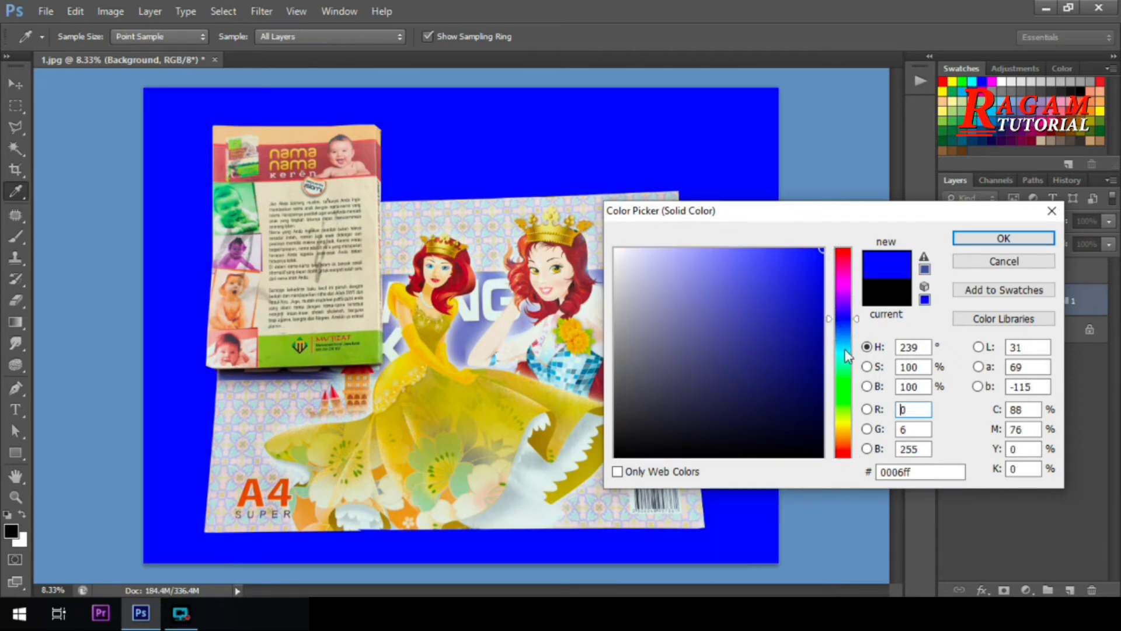
left_click(845, 383)
mouse_move(709, 325)
left_mouse_down()
mouse_move(669, 401)
mouse_move(574, 474)
left_mouse_up()
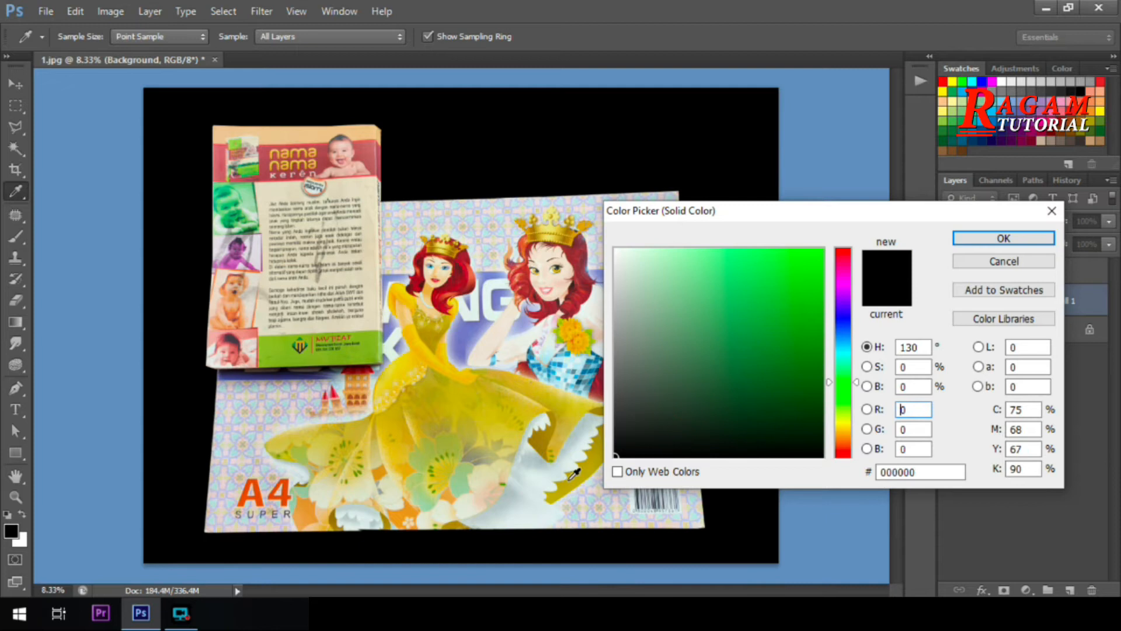
left_click(967, 241)
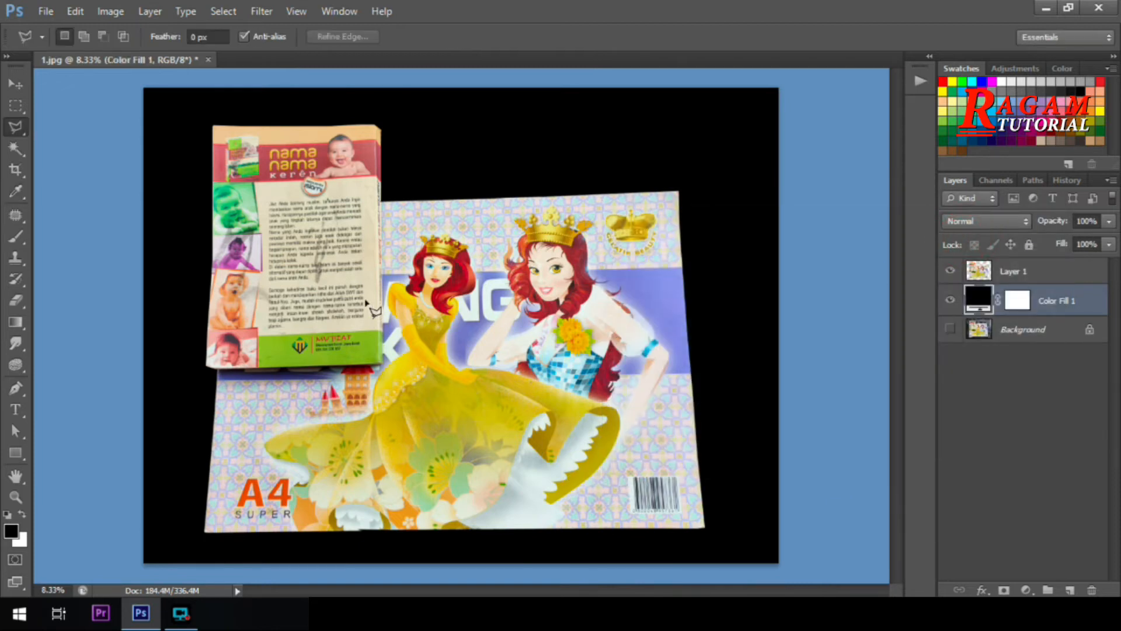
Compare the cutout with and without the black fill layer by toggling its visibility, leaving it shown
left_click(949, 300)
left_click(950, 301)
left_click(950, 300)
left_click(951, 301)
Close 1.jpg without saving the changes and open image 2 from the Gambar folder
left_click(208, 59)
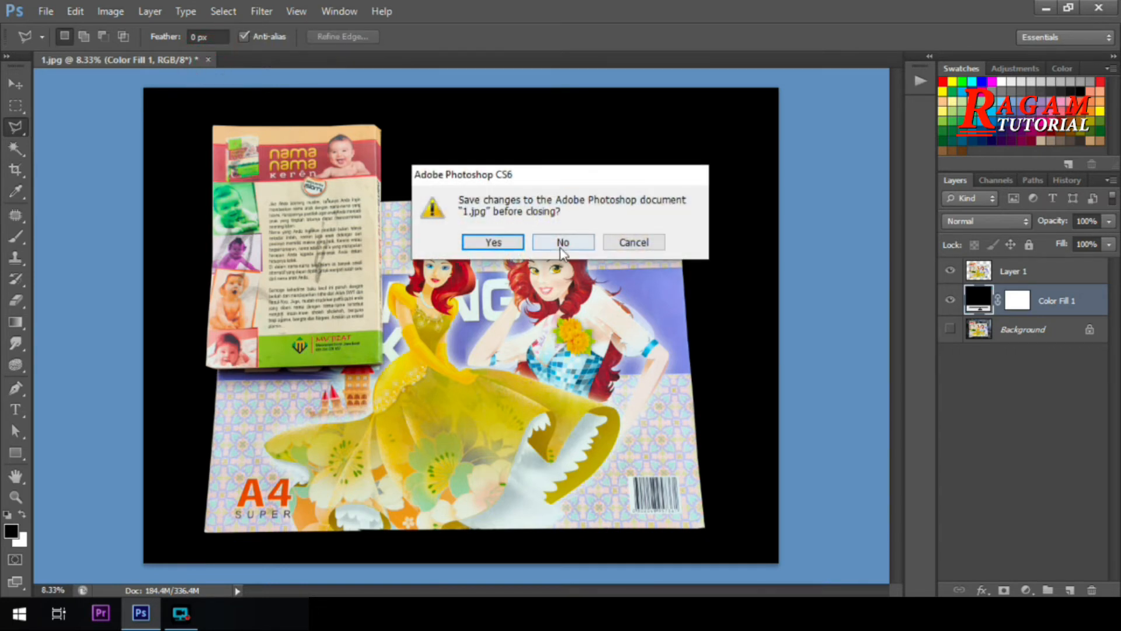
left_click(562, 248)
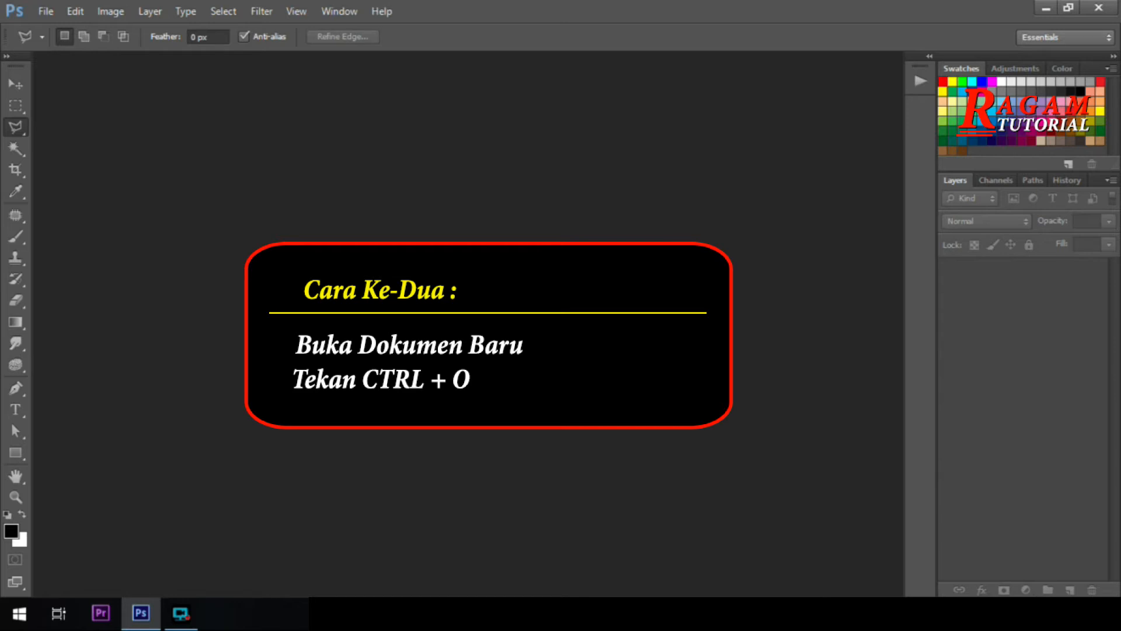
key("ctrl+o")
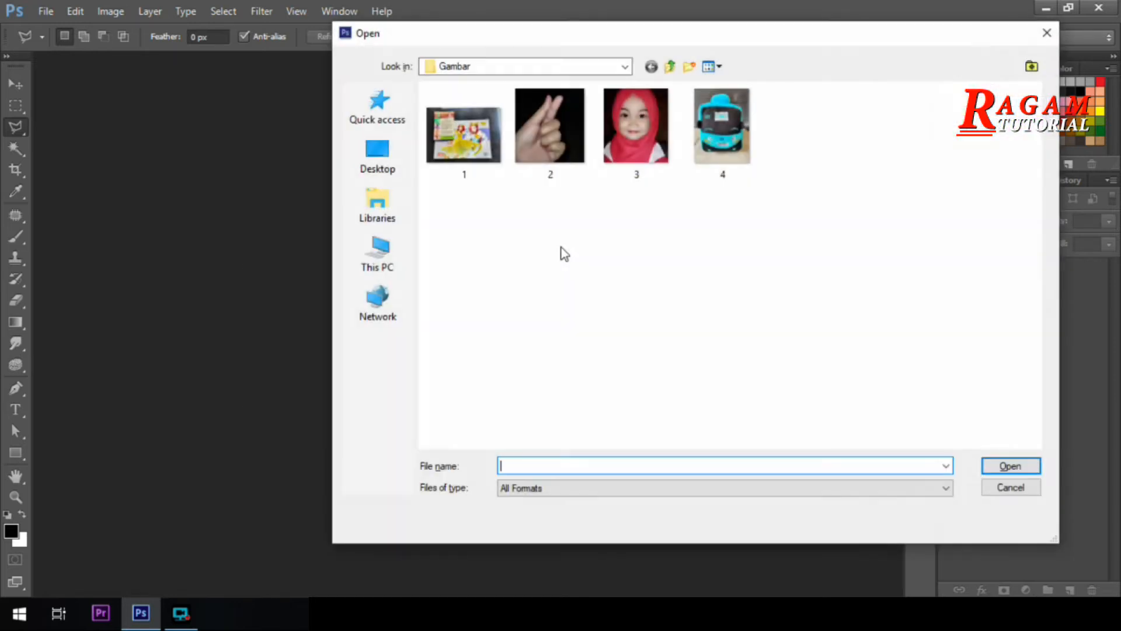
left_click(541, 131)
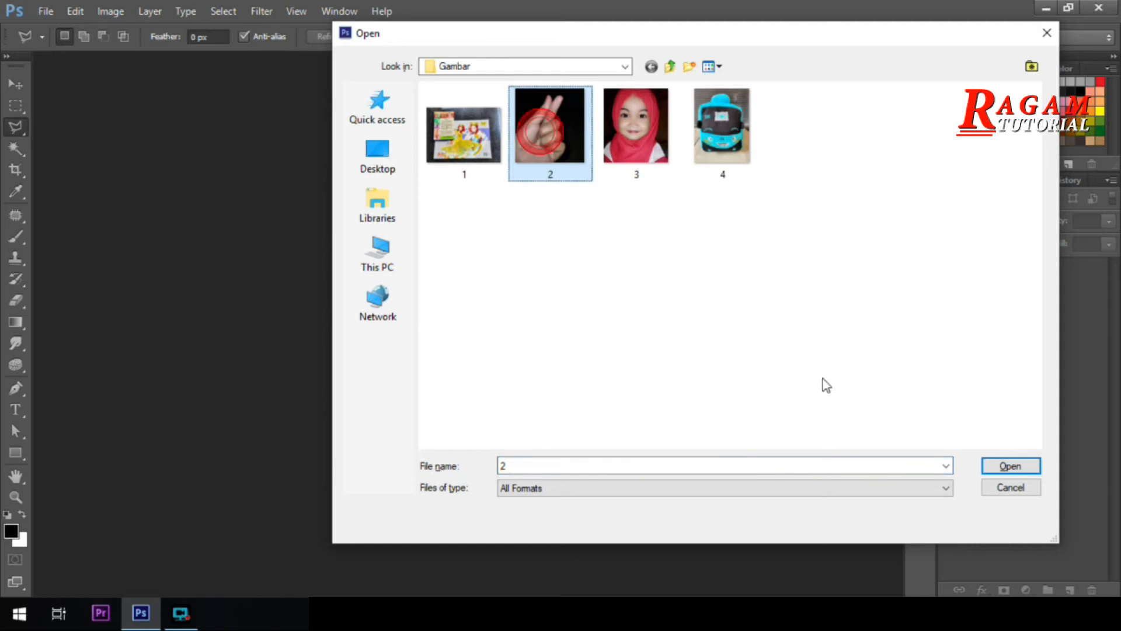
left_click(1011, 466)
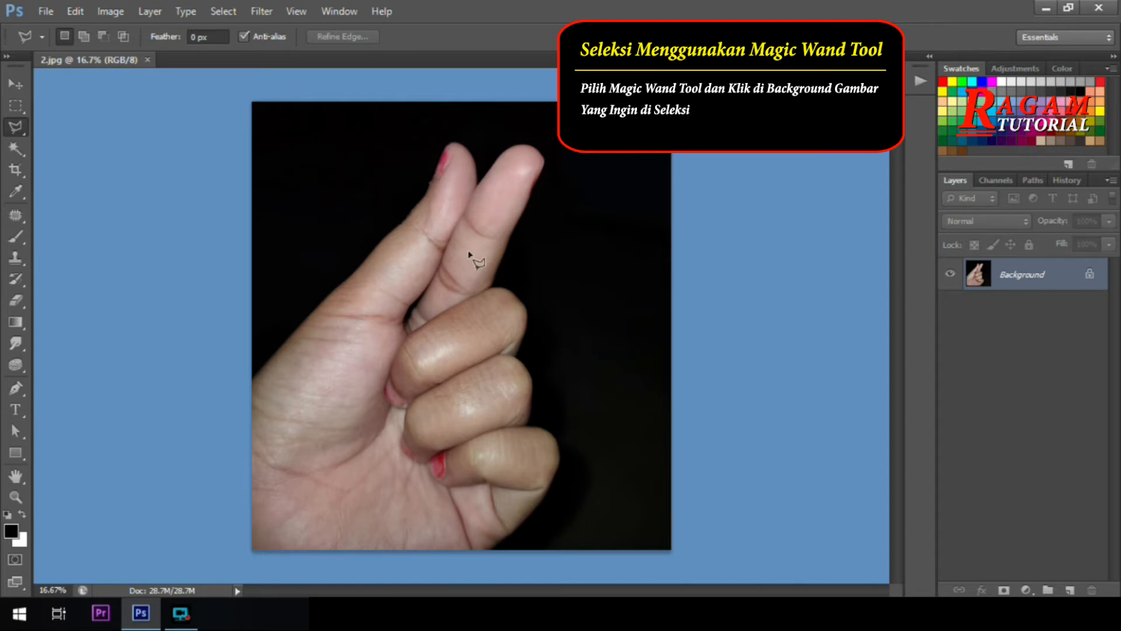
Select the black background around the hand with the Magic Wand tool
left_click(15, 149)
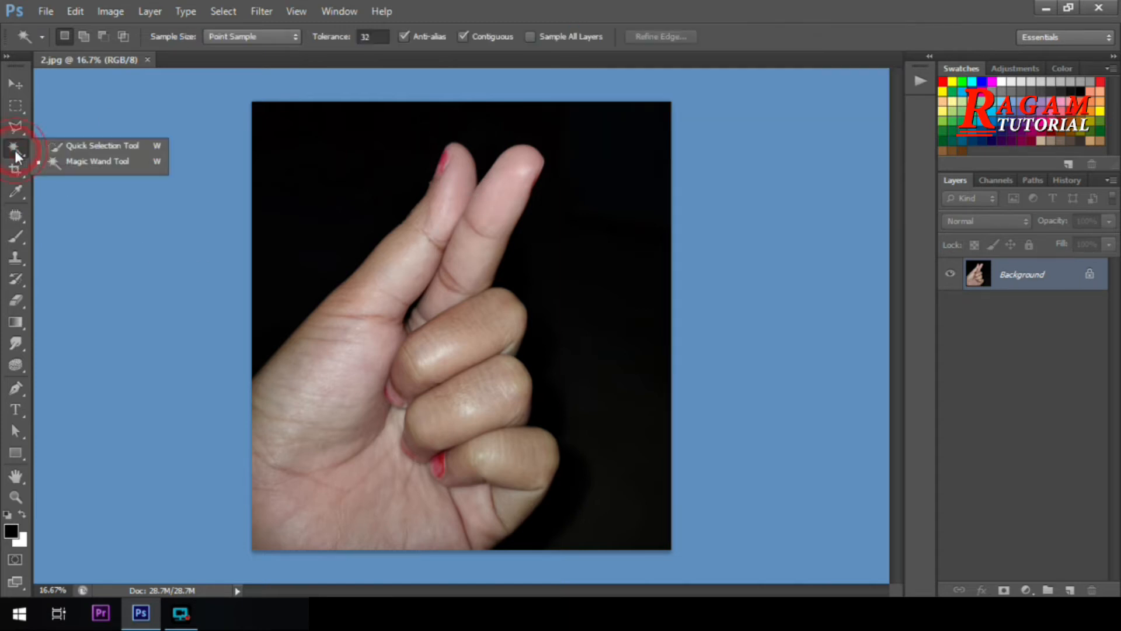
left_click(96, 170)
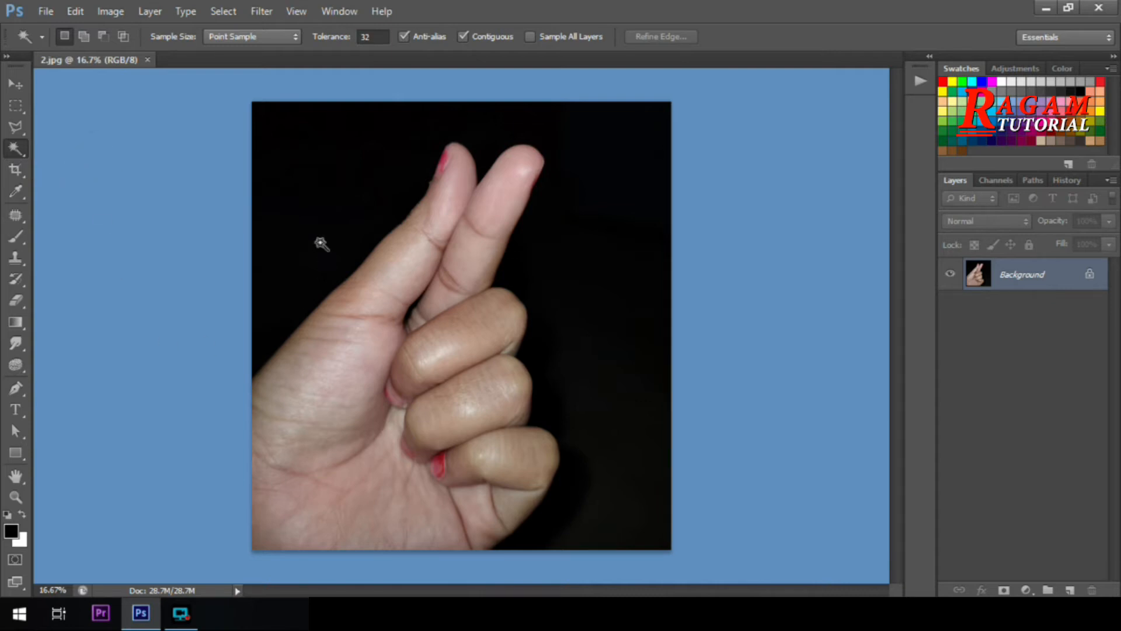
left_click(15, 149)
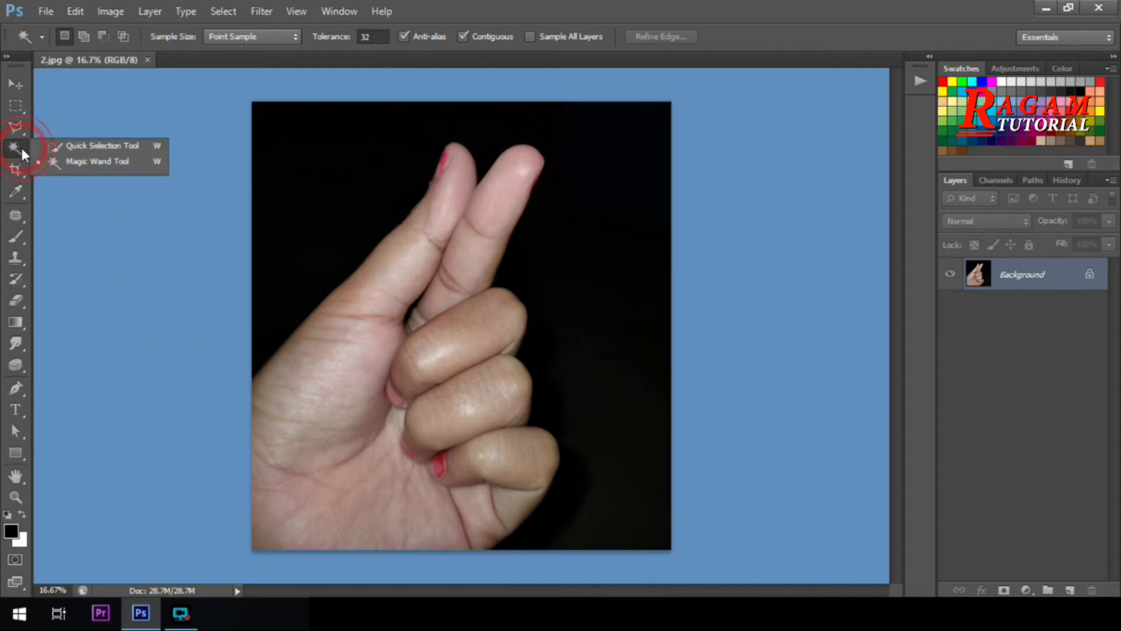
left_click(71, 166)
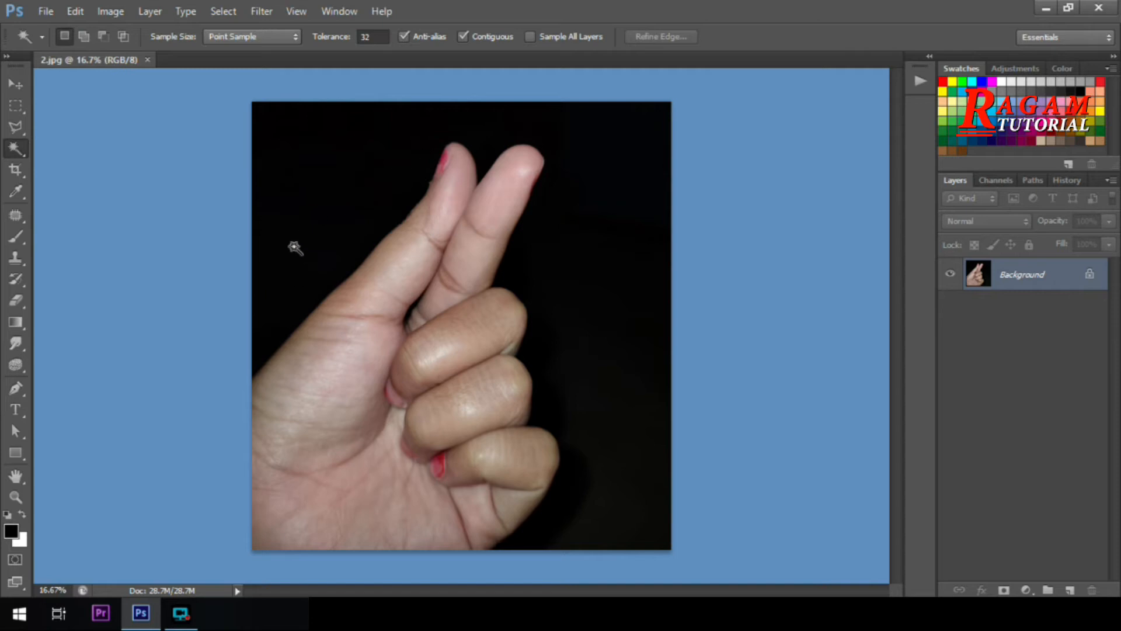
left_click(311, 208)
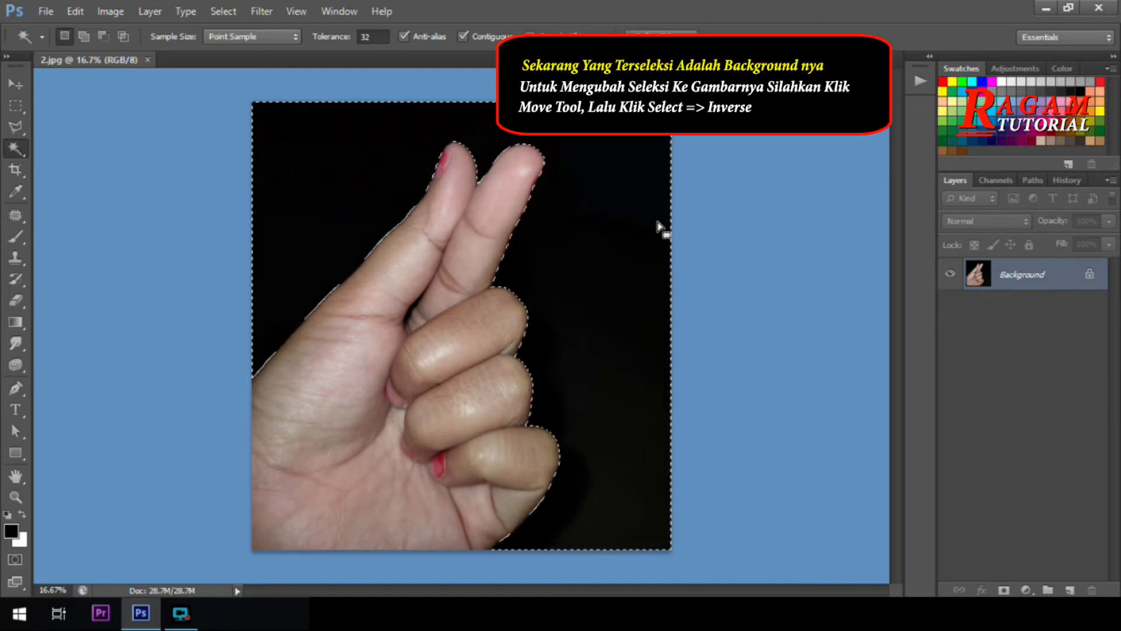
Invert the selection so it covers the hand, and copy the hand to a new layer
left_click(18, 83)
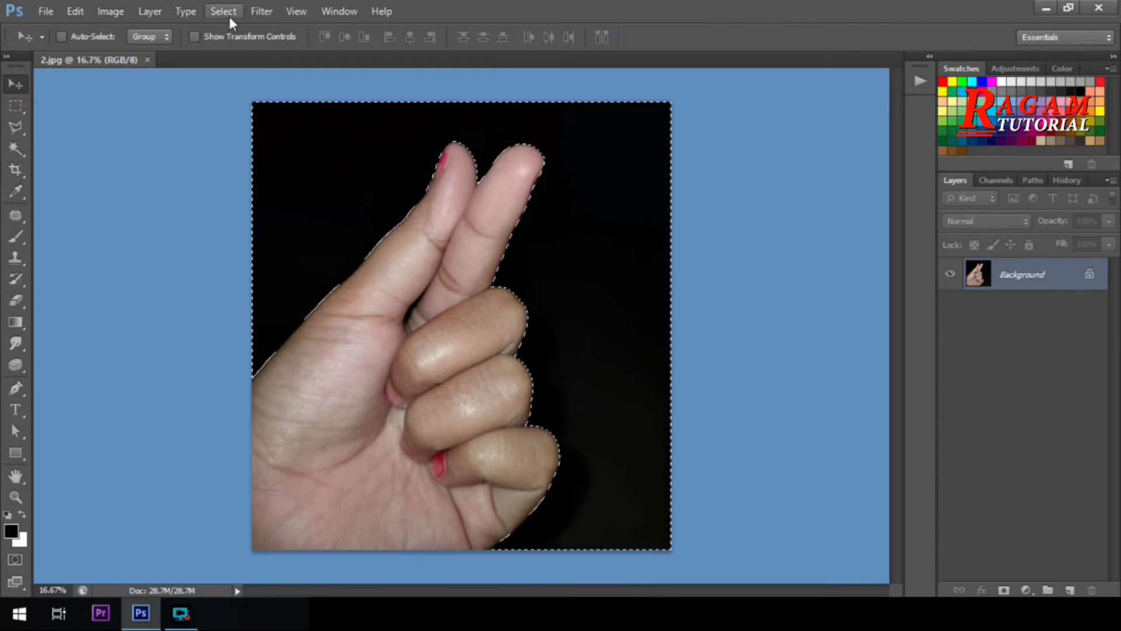
left_click(228, 14)
left_click(14, 84)
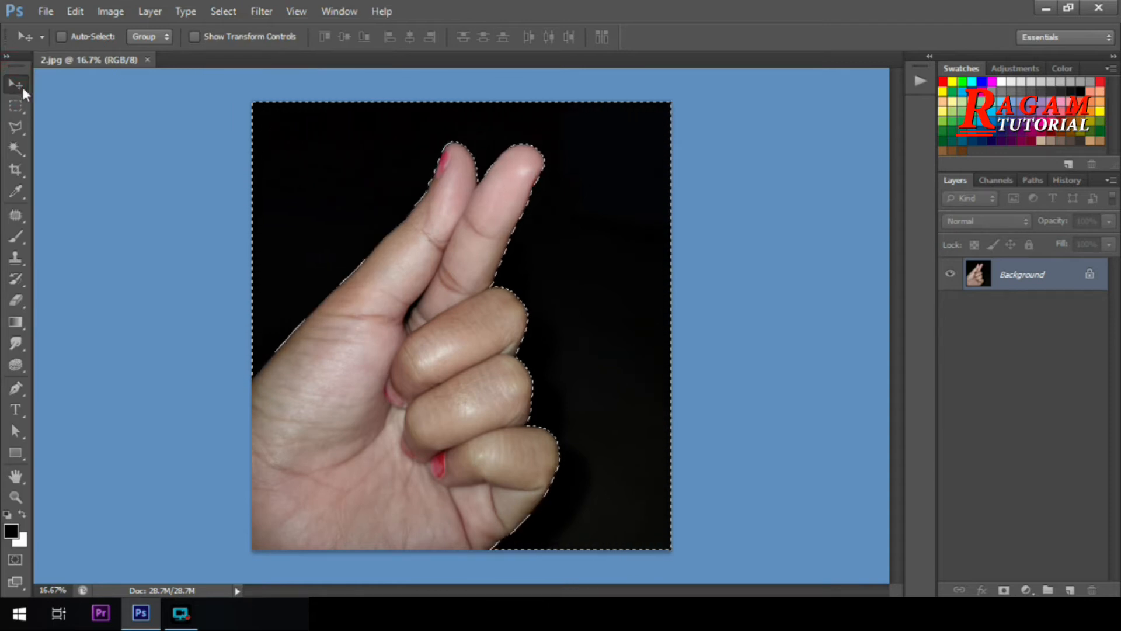
left_click(229, 11)
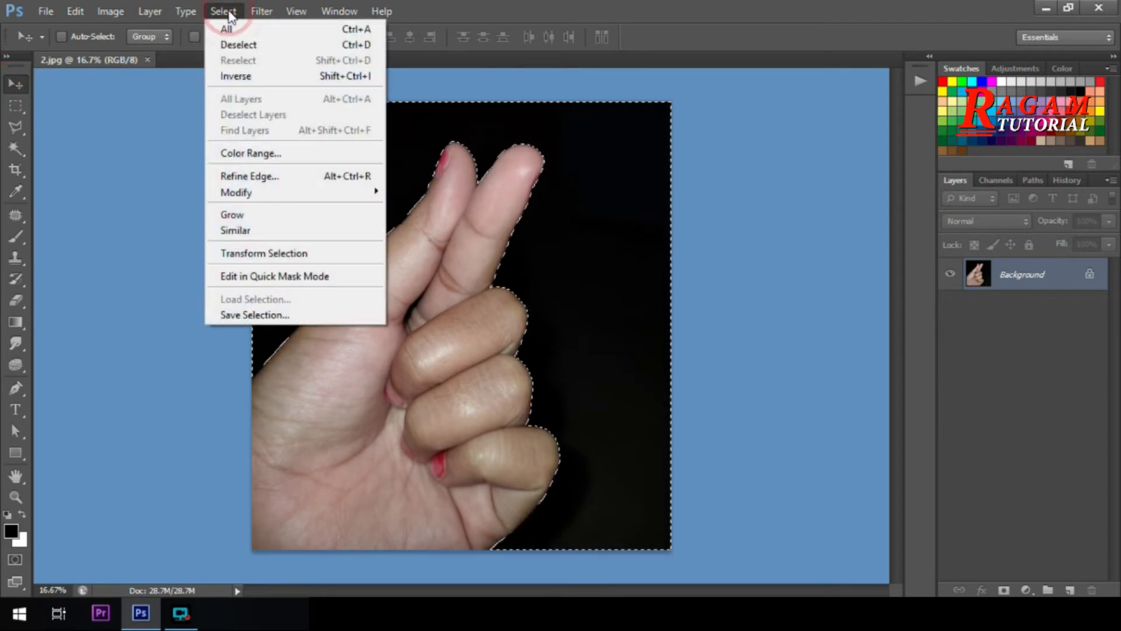
left_click(245, 76)
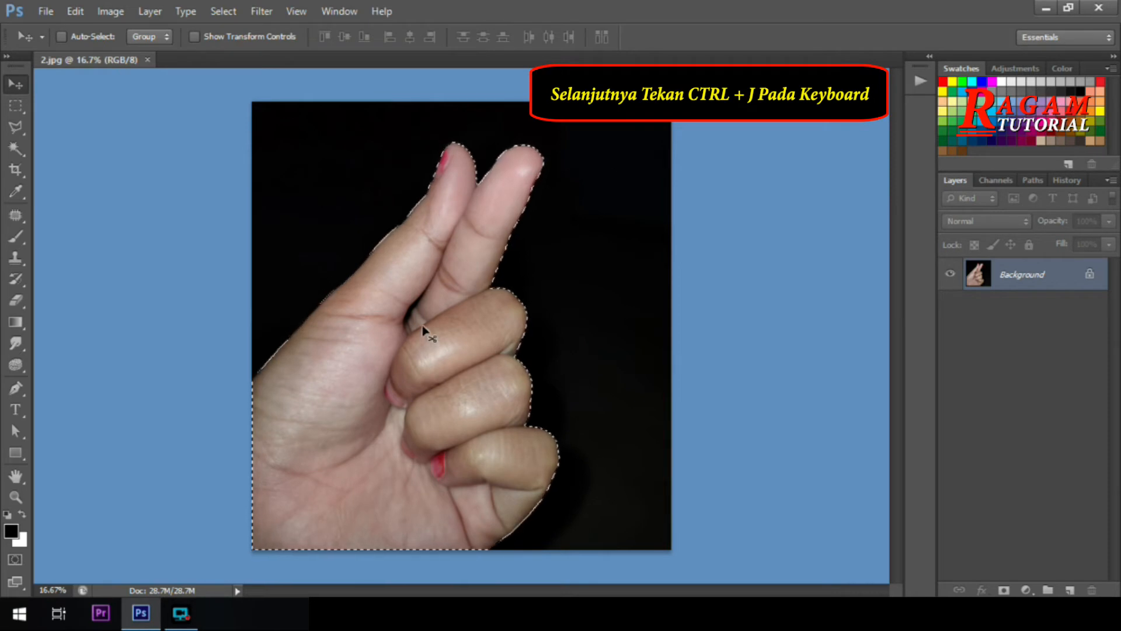
key("ctrl+j")
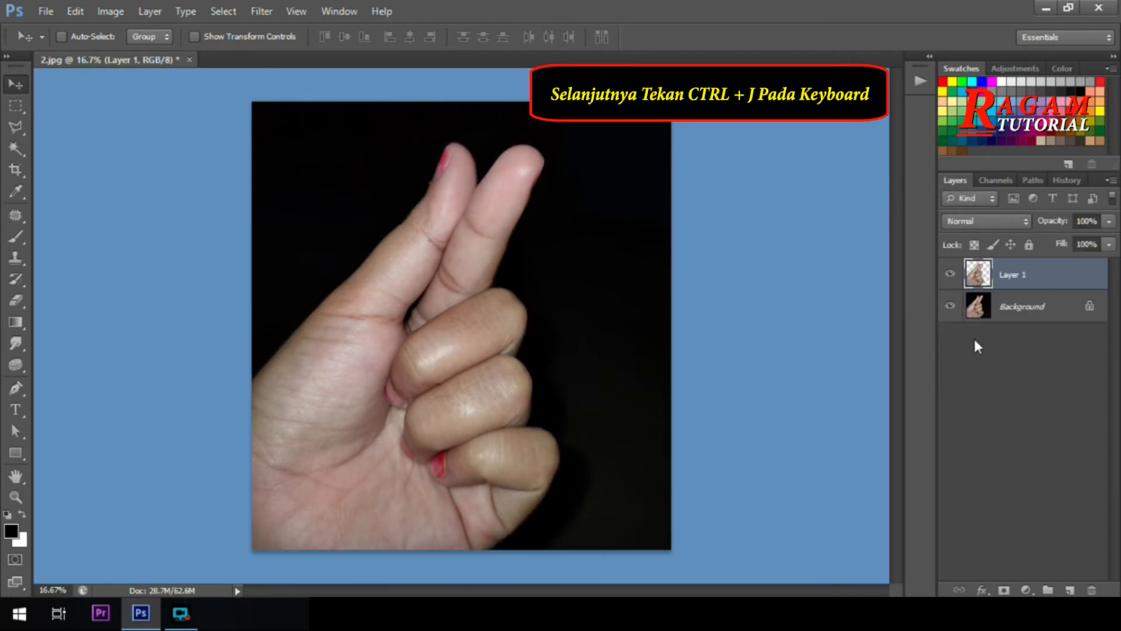
Compare the hand cutout with the original photo by toggling the Background layer's visibility, leaving it hidden
left_click(950, 306)
left_click(950, 308)
left_click(950, 307)
left_click(951, 308)
left_click(951, 307)
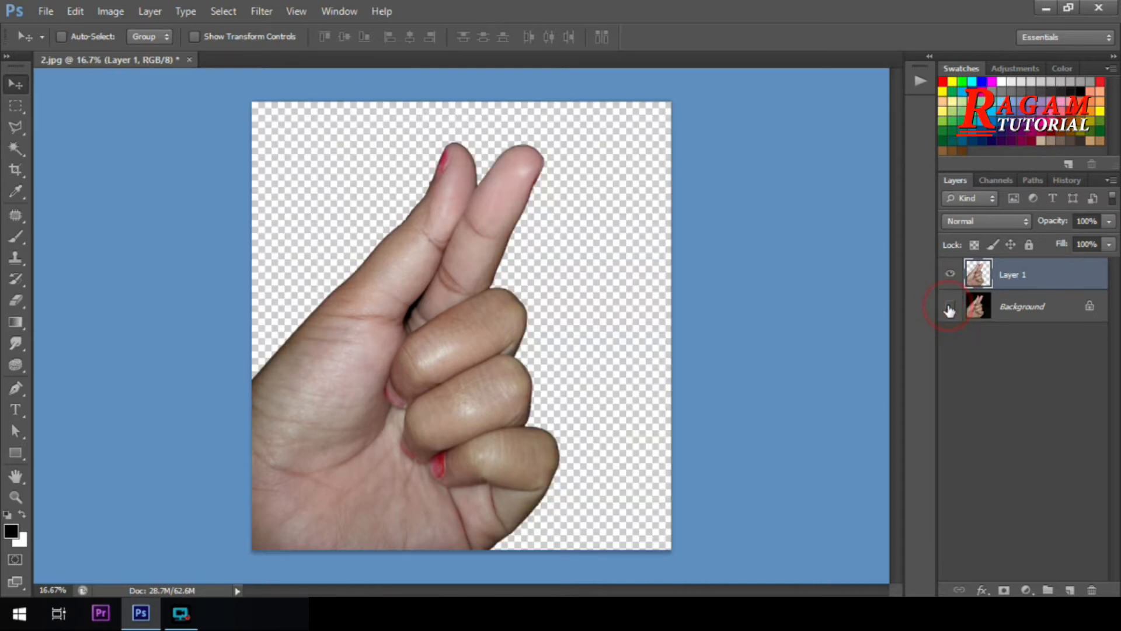
left_click(950, 307)
left_click(950, 307)
left_click(950, 307)
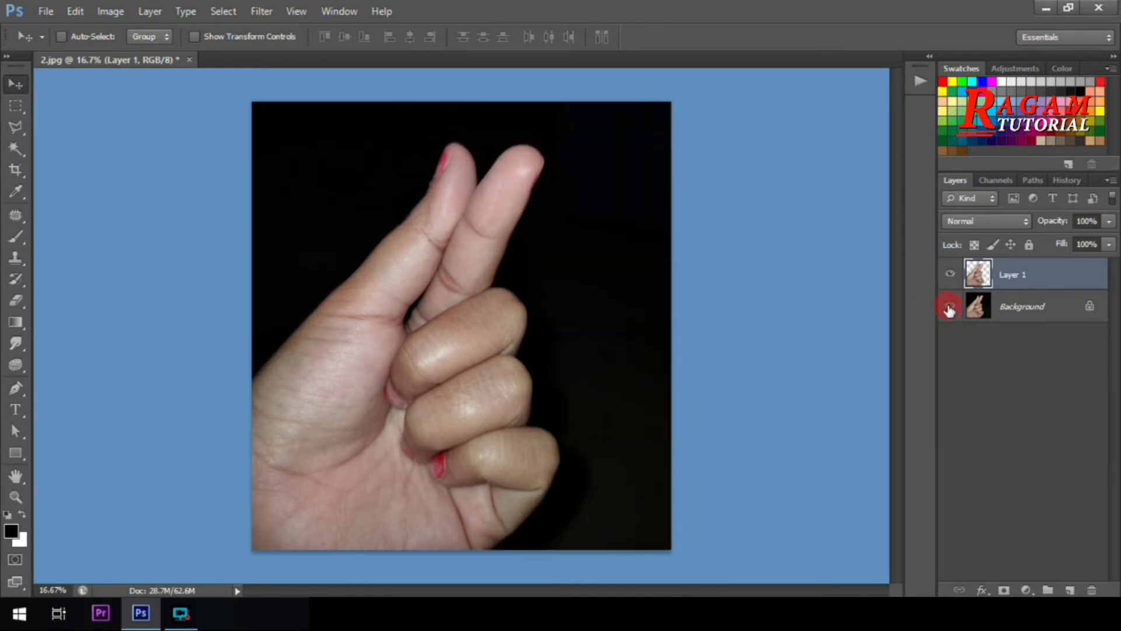
left_click(951, 307)
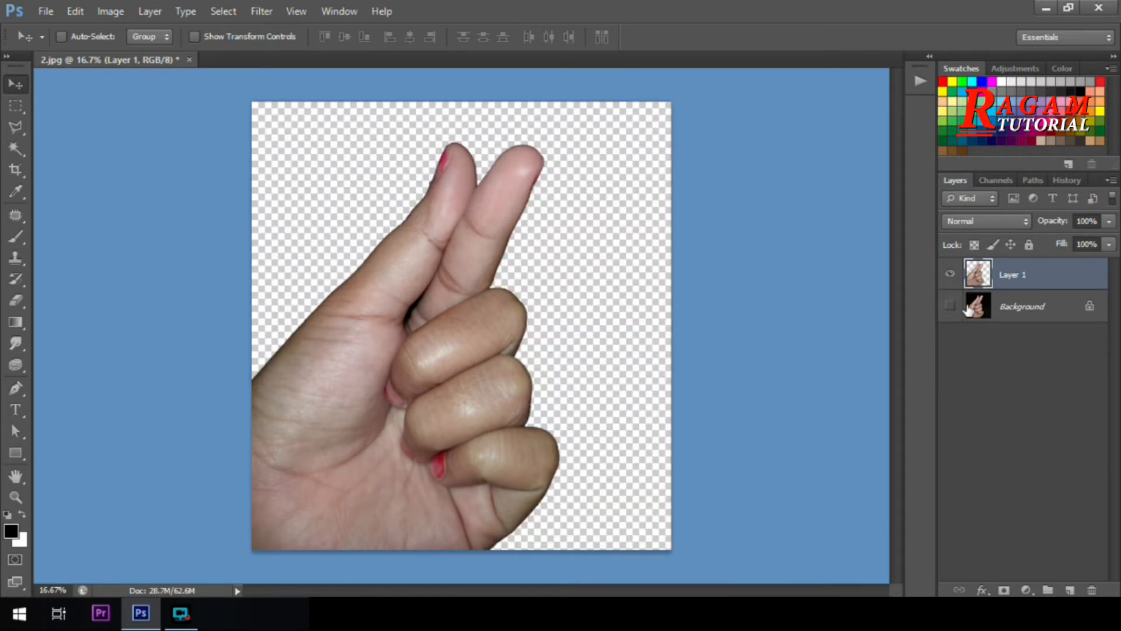
Add a Solid Color fill layer in dark blue 0e0079 directly above the Background layer
left_click(1015, 311)
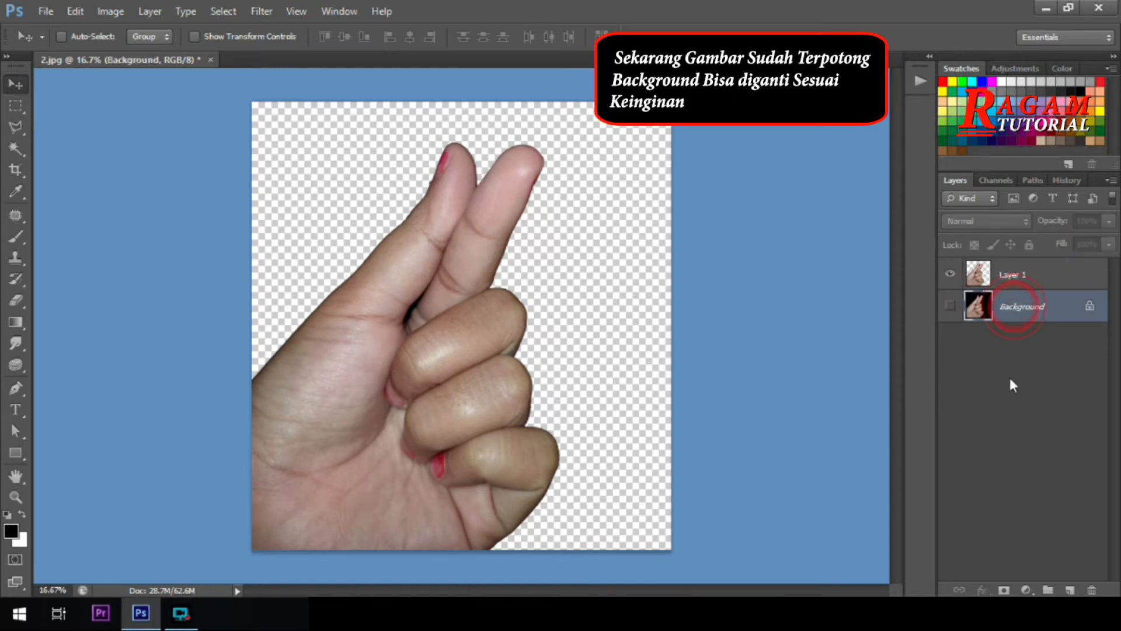
left_click(1033, 590)
left_click(987, 236)
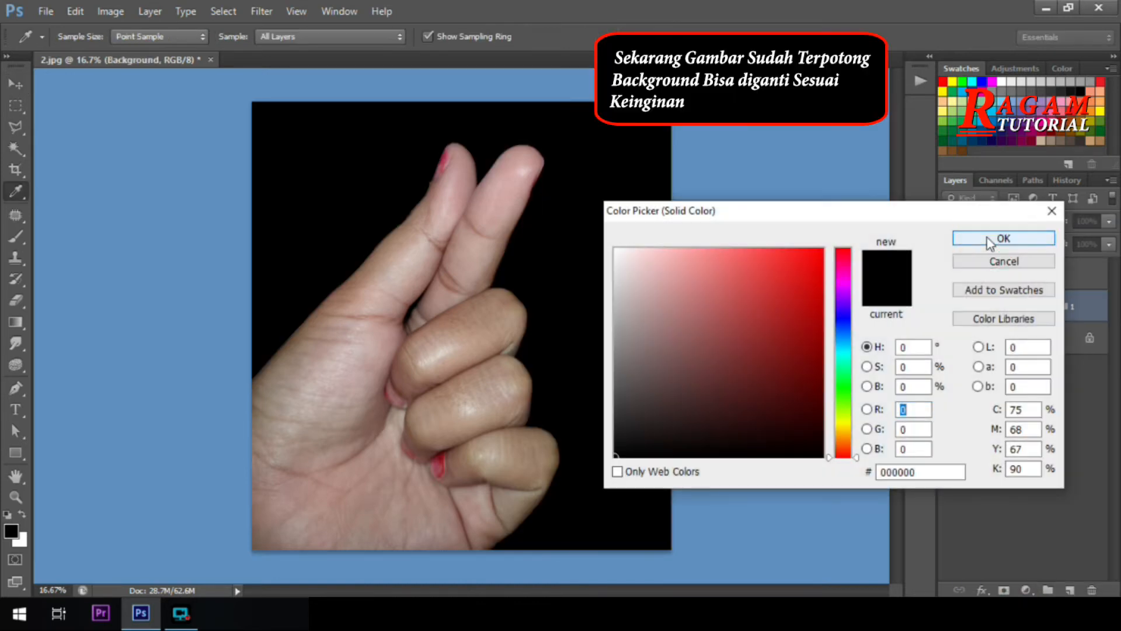
left_click(845, 315)
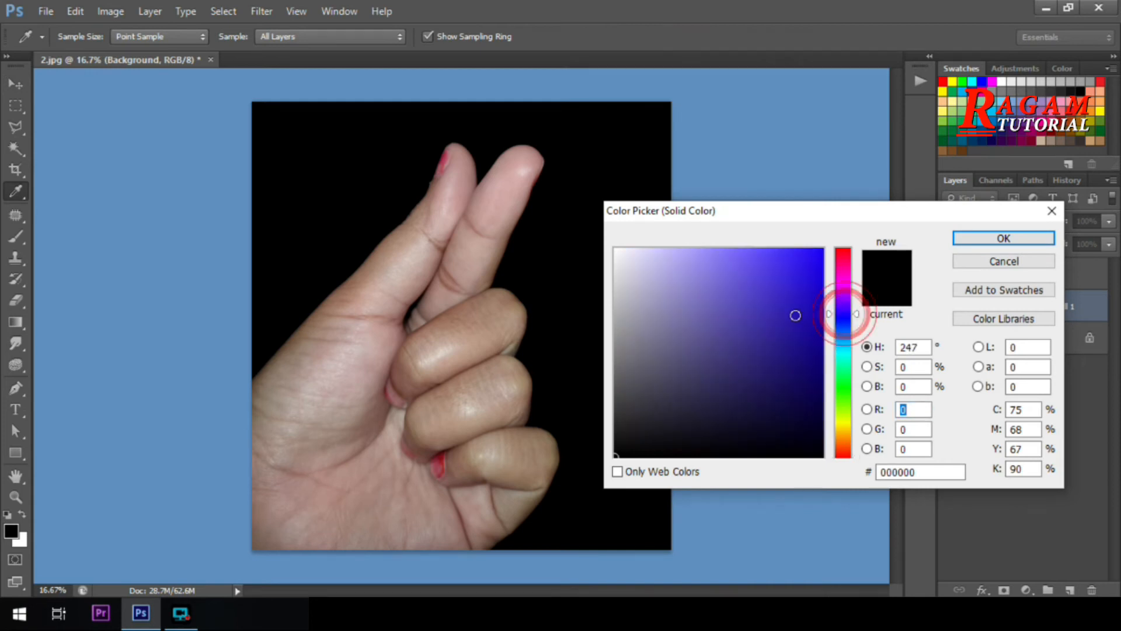
left_click(825, 316)
mouse_move(821, 302)
left_mouse_down()
mouse_move(816, 340)
mouse_move(830, 358)
left_mouse_up()
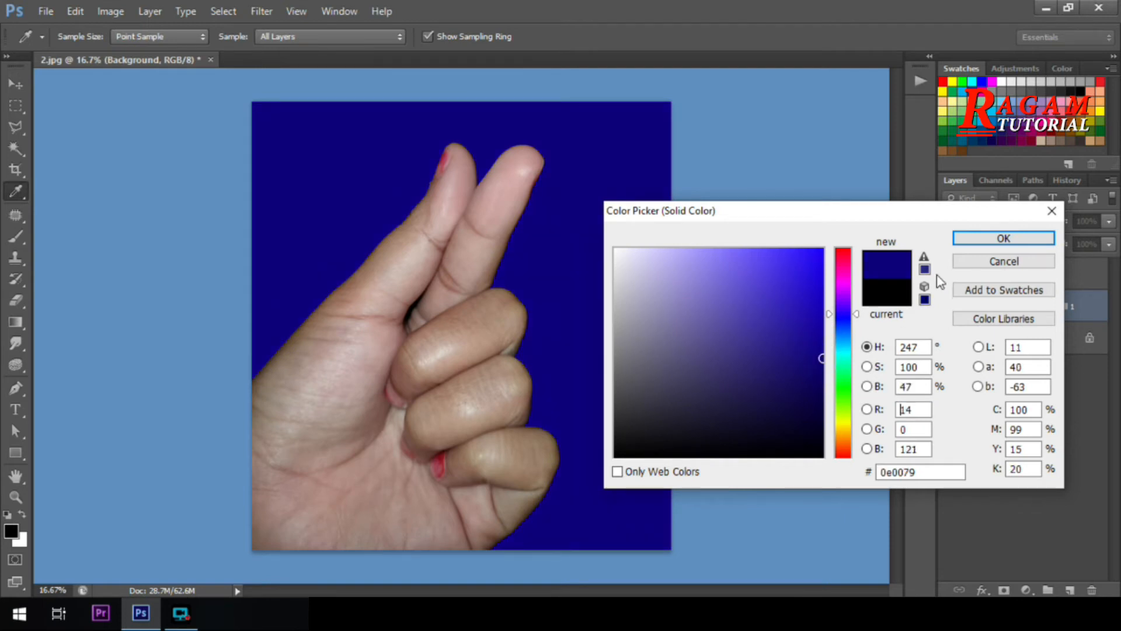
left_click(969, 239)
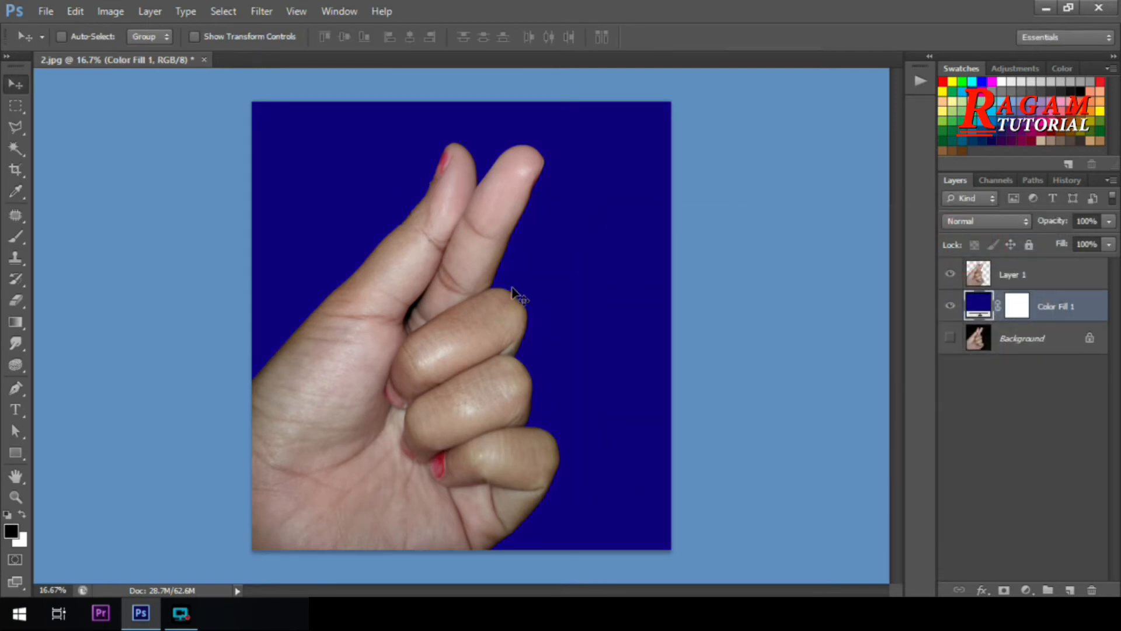
Examine the hand cutout's edges against the blue fill up close, and compare the image with and without the fill layer
scroll(512, 298, "up", 5)
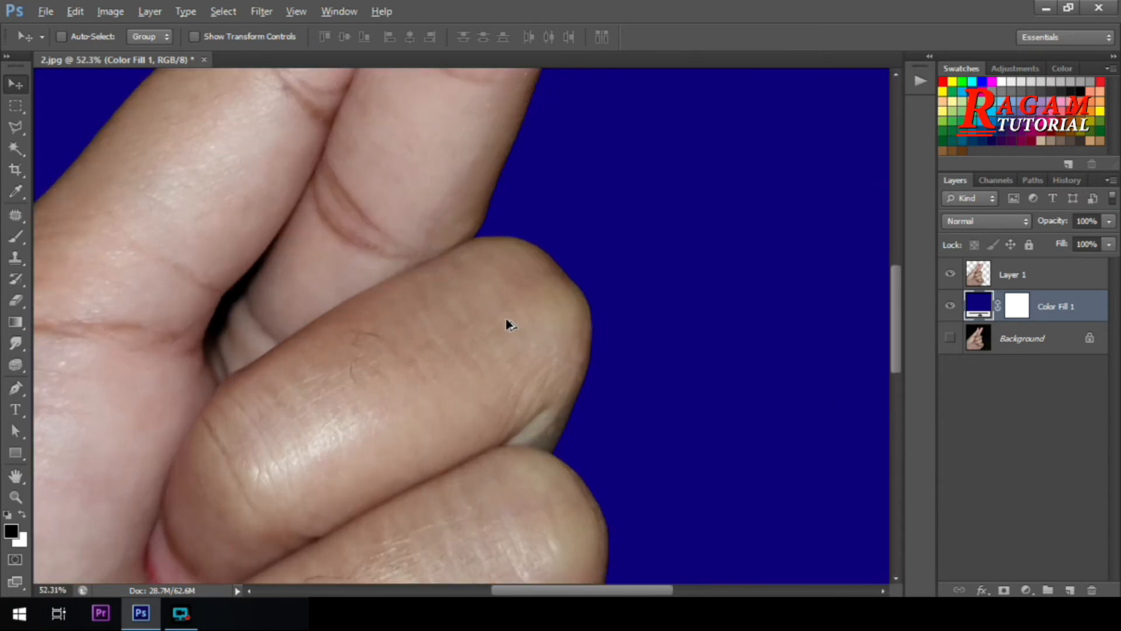
scroll(507, 321, "up", 2)
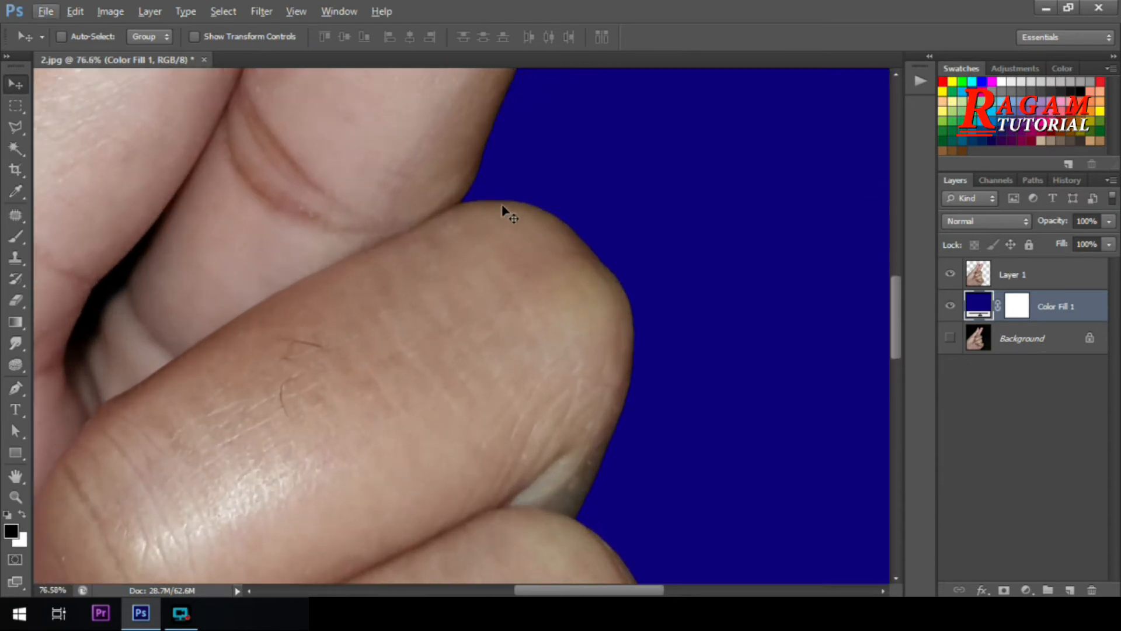
scroll(525, 339, "down", 3)
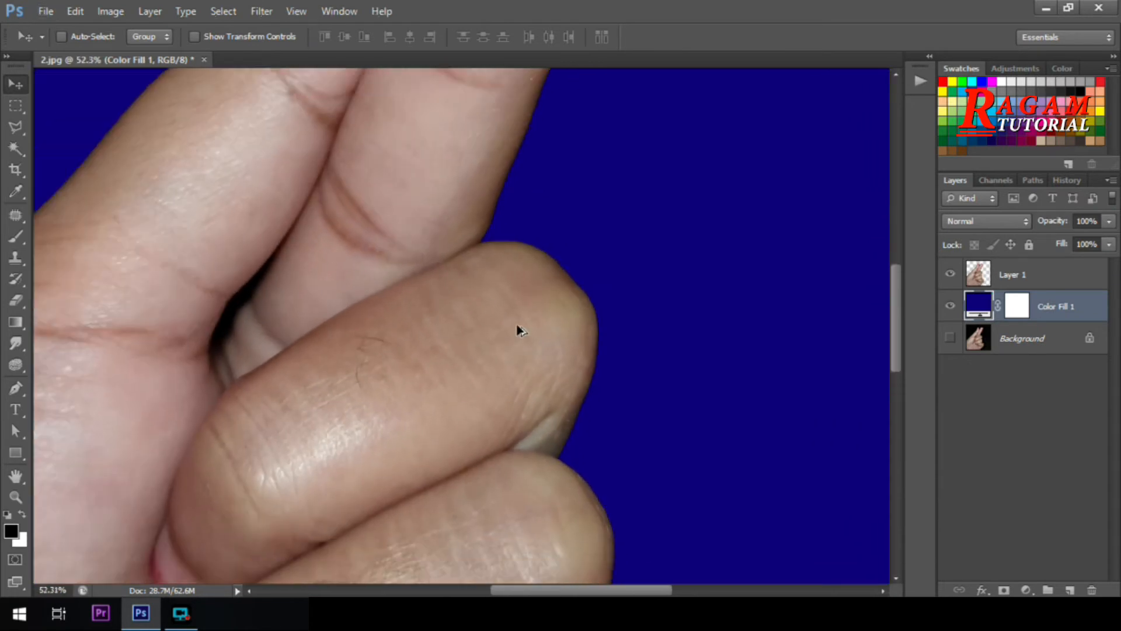
scroll(516, 318, "down", 4)
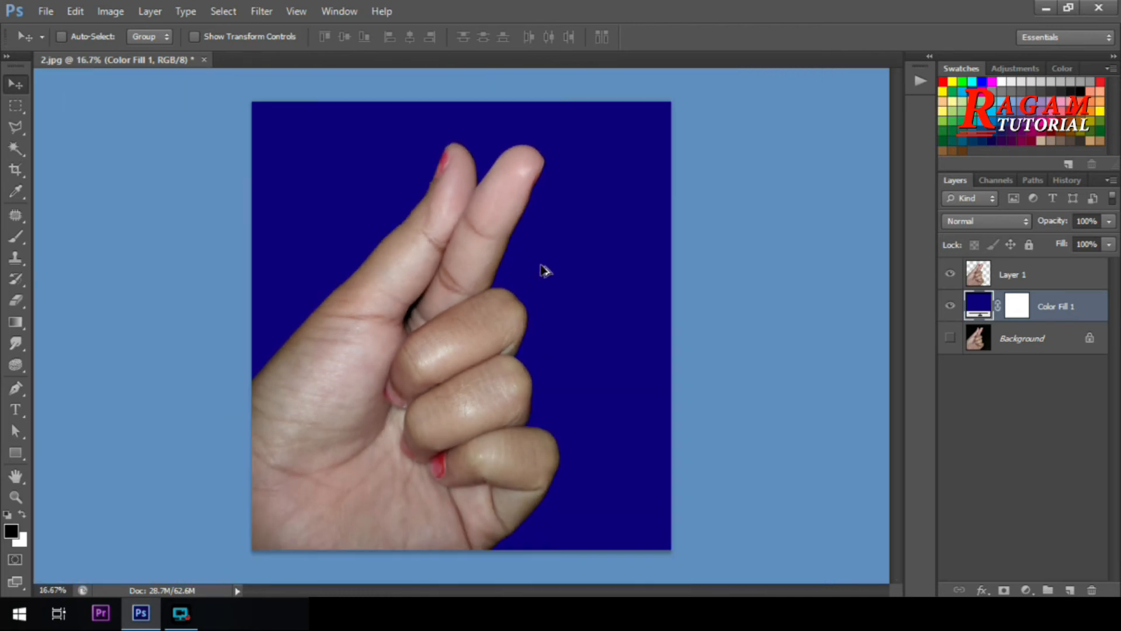
scroll(532, 300, "up", 2)
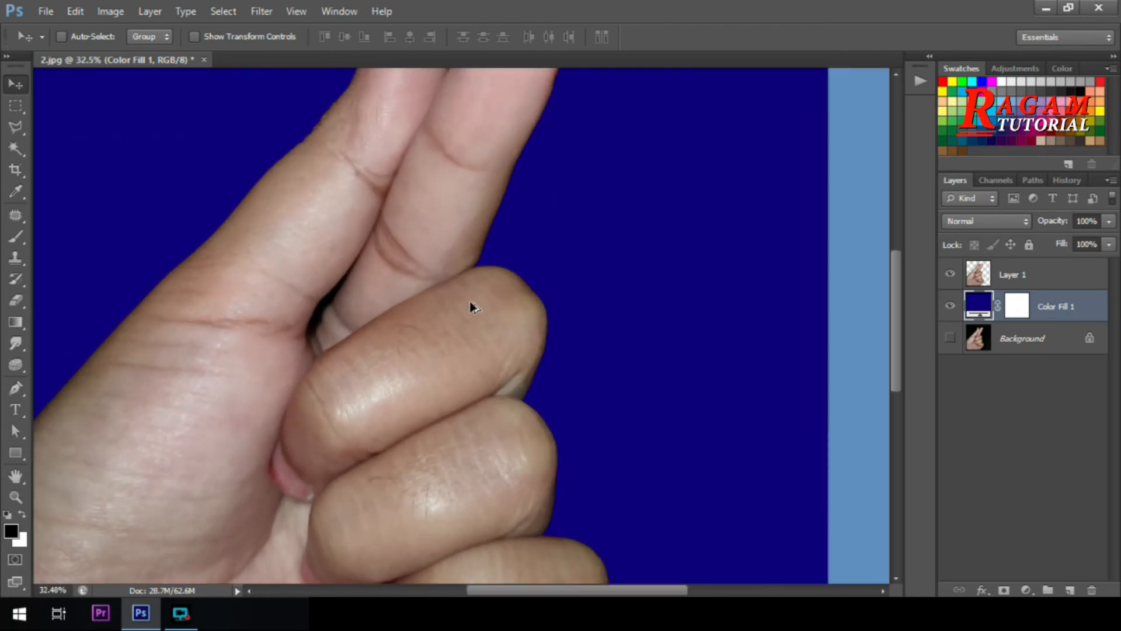
scroll(376, 285, "down", 2)
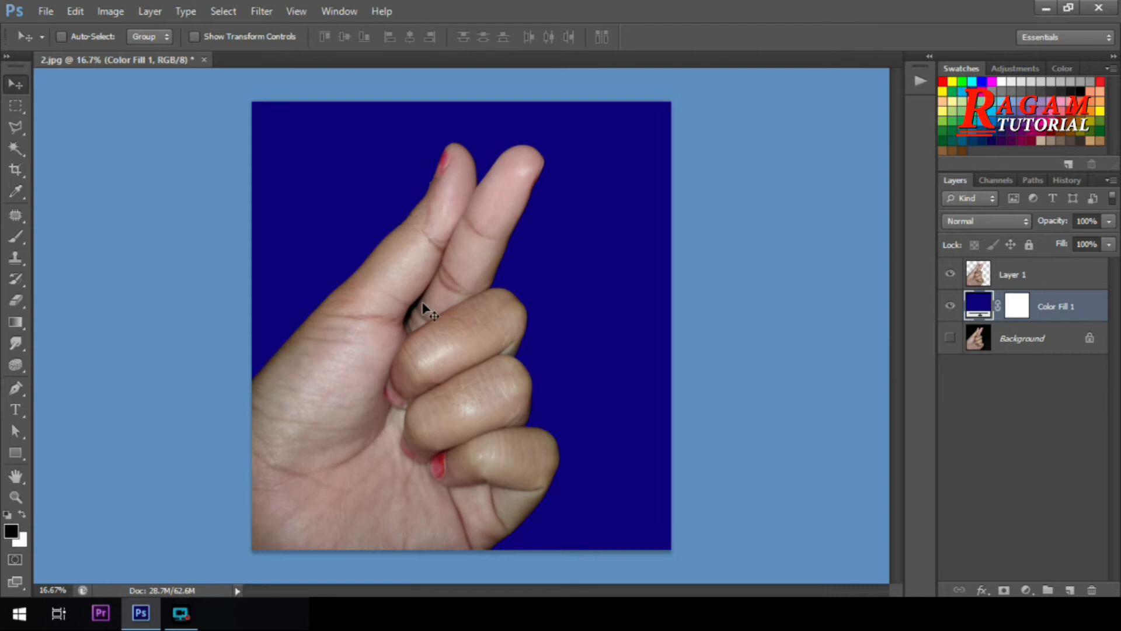
left_click(1012, 286)
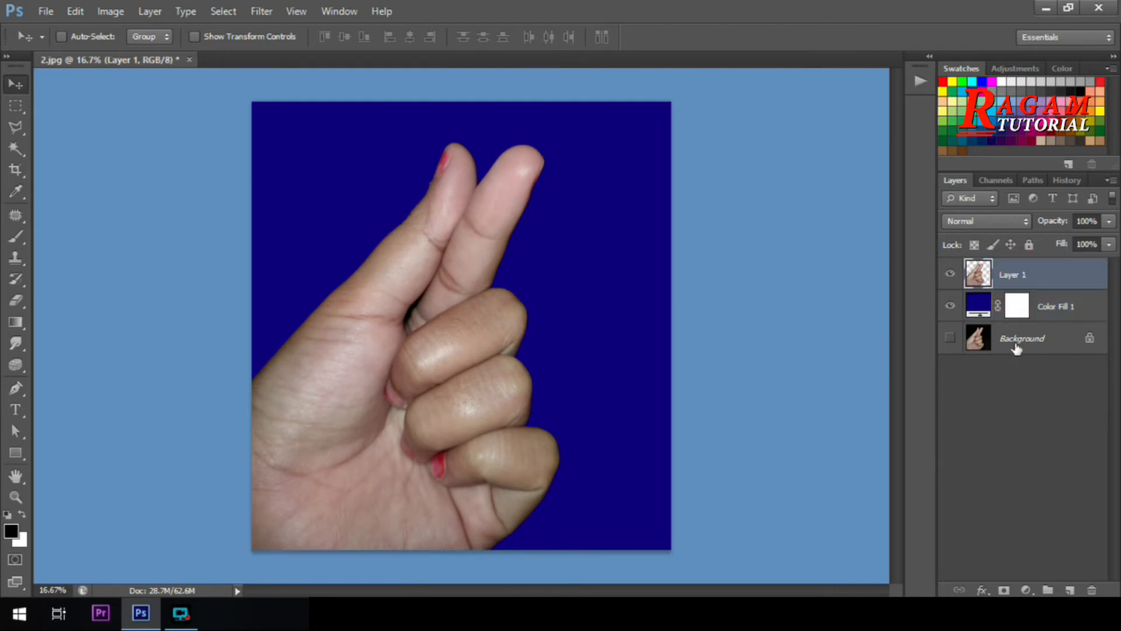
left_click(1015, 346)
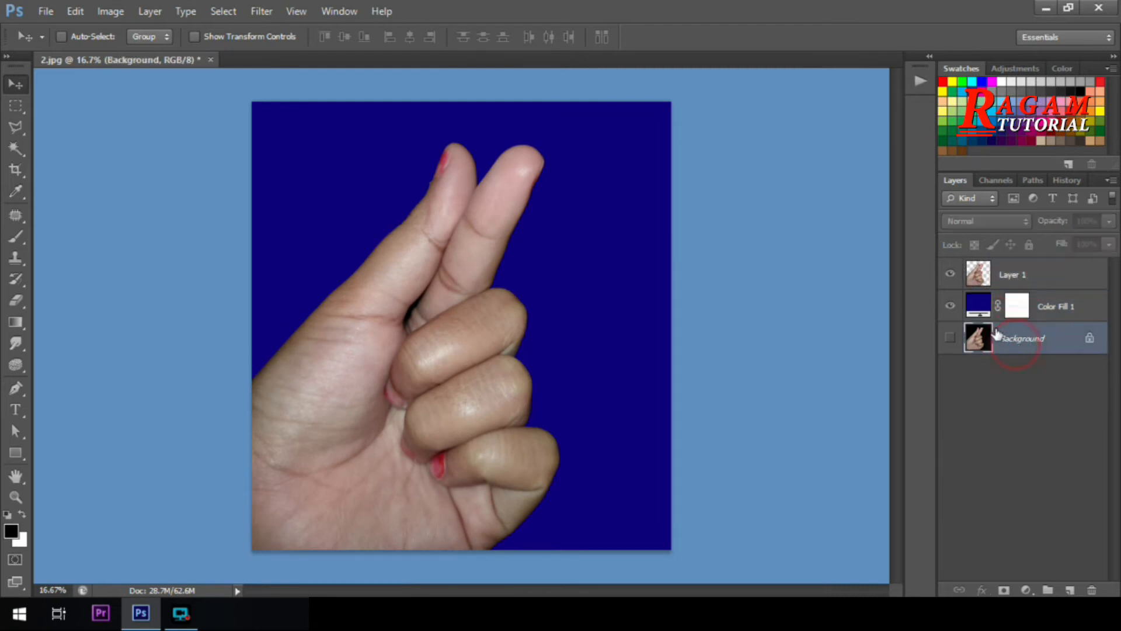
left_click(950, 308)
left_click(950, 308)
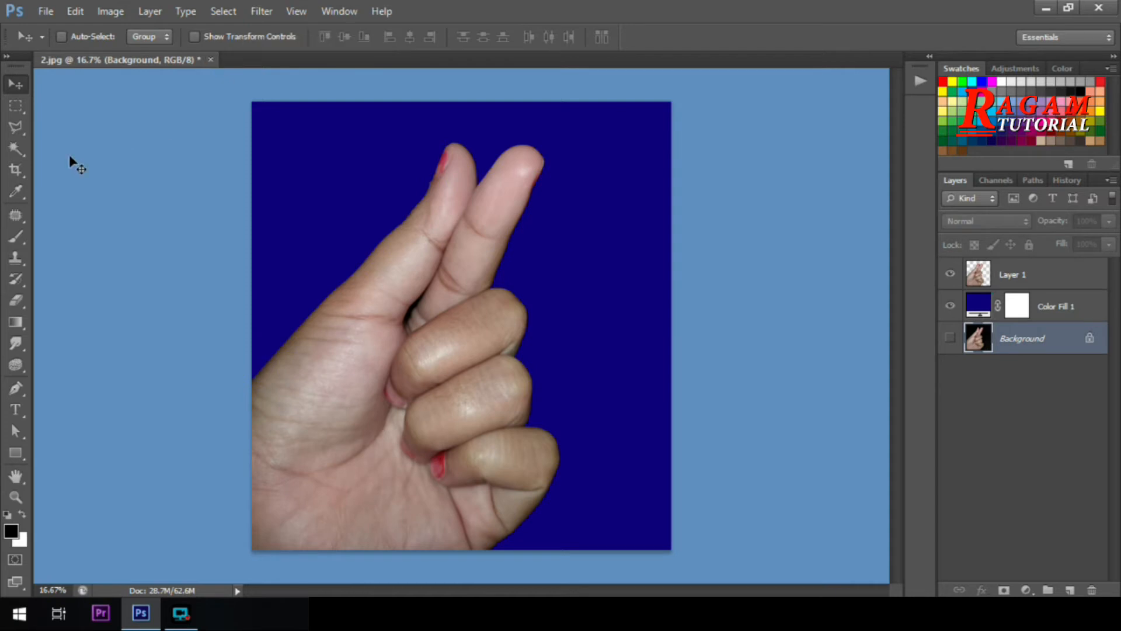
Close 2.jpg without saving the changes and open image 3 from the Gambar folder
left_click(210, 59)
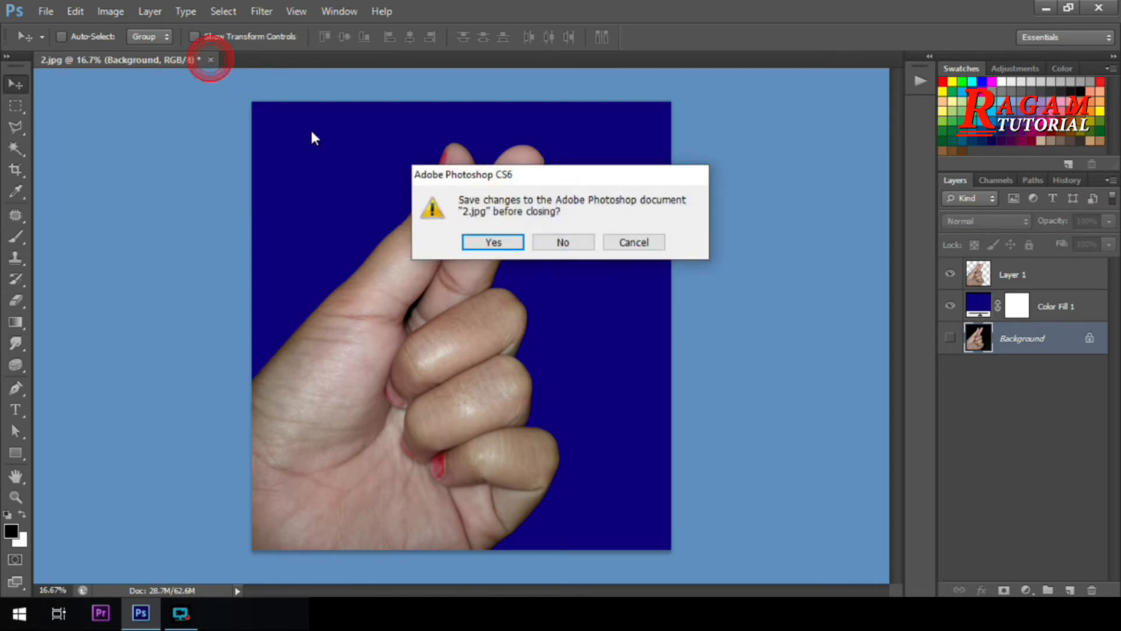
left_click(568, 242)
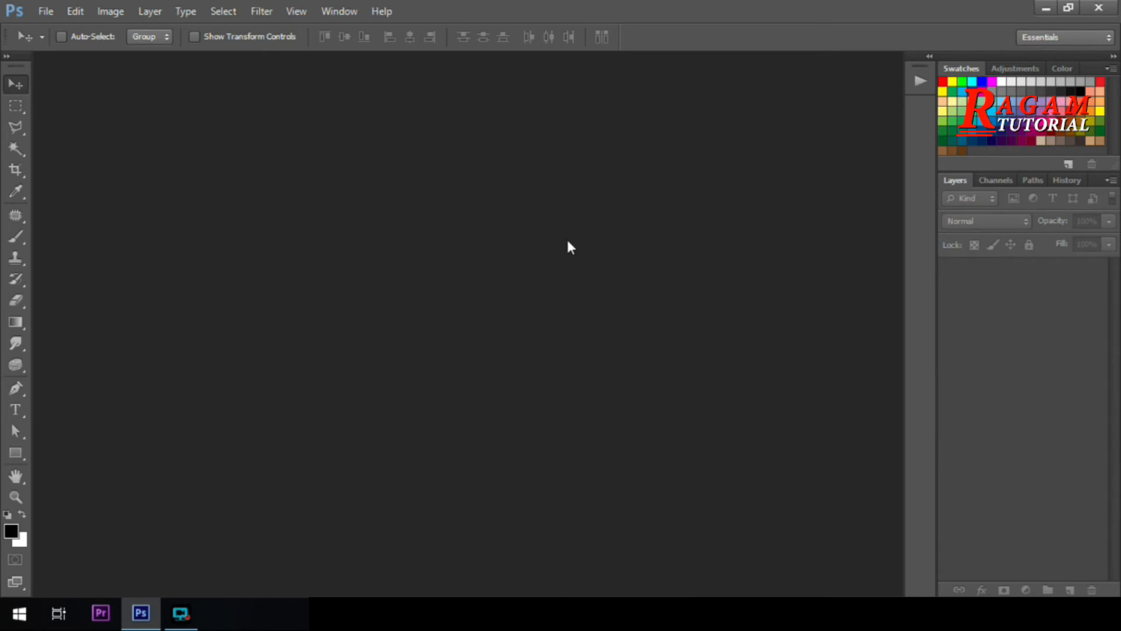
key("ctrl+o")
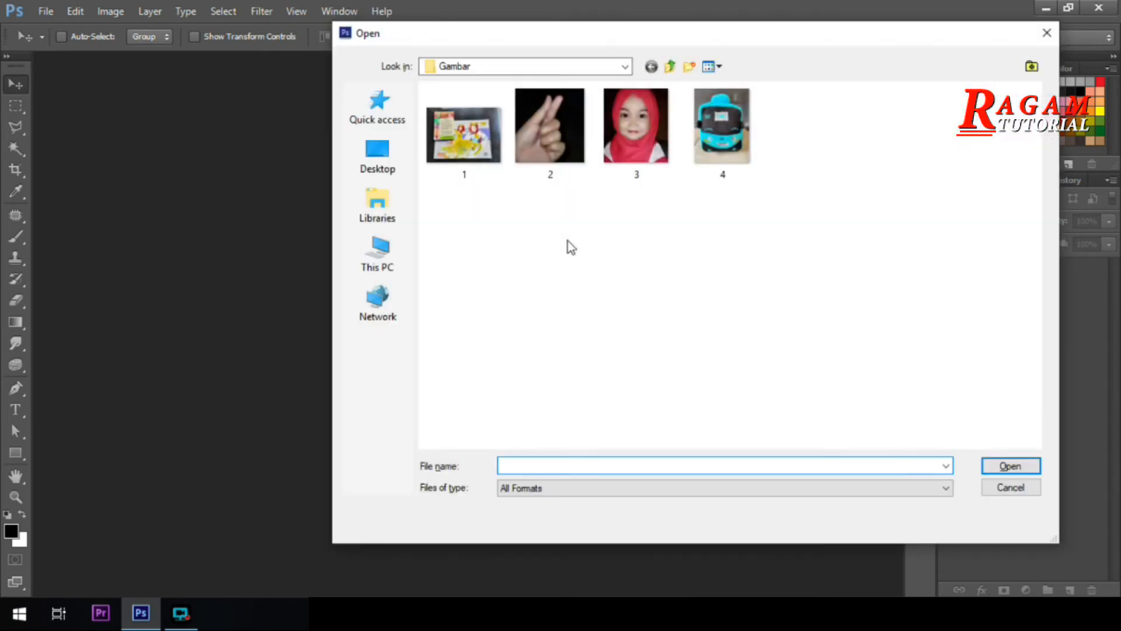
left_click(636, 140)
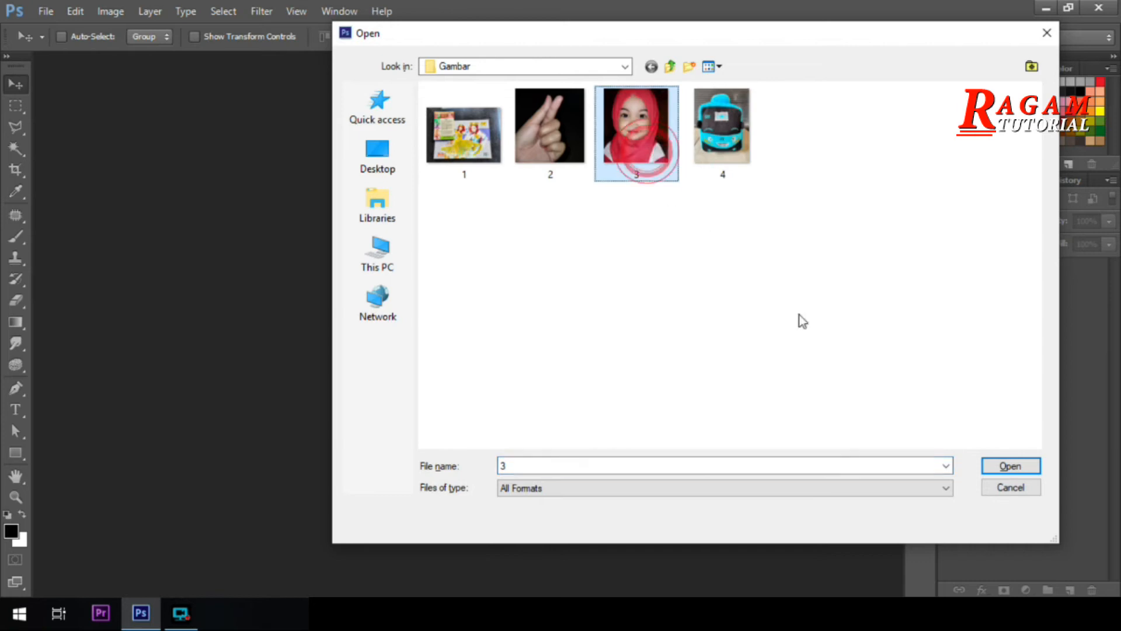
left_click(1011, 466)
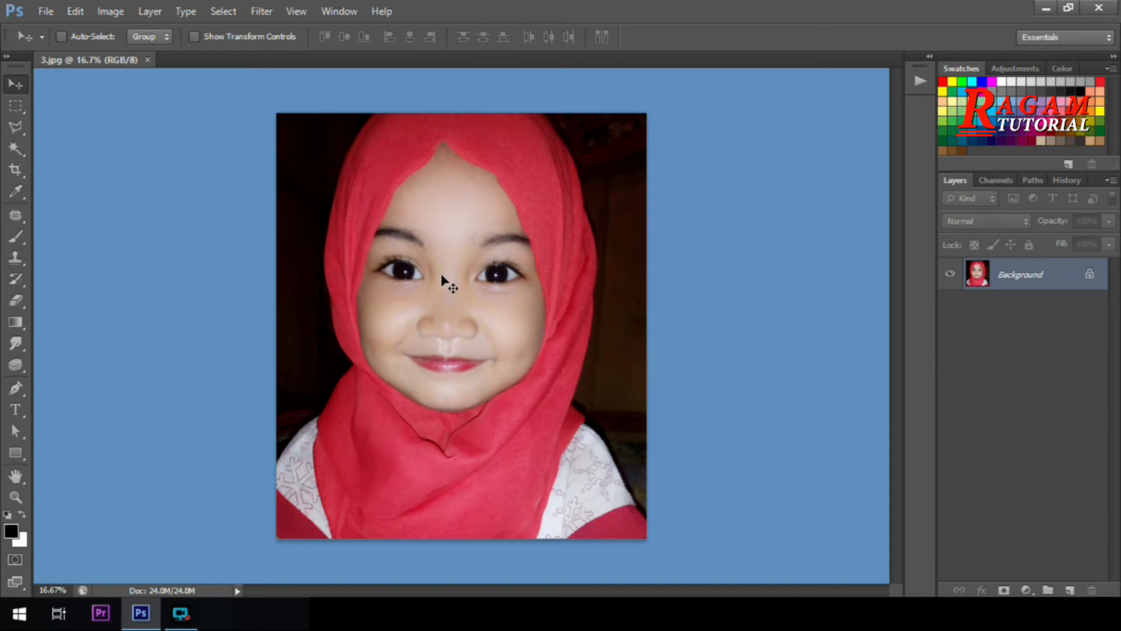
Select the dark background on both sides of the girl with the Quick Selection tool
key("j")
left_click(15, 147)
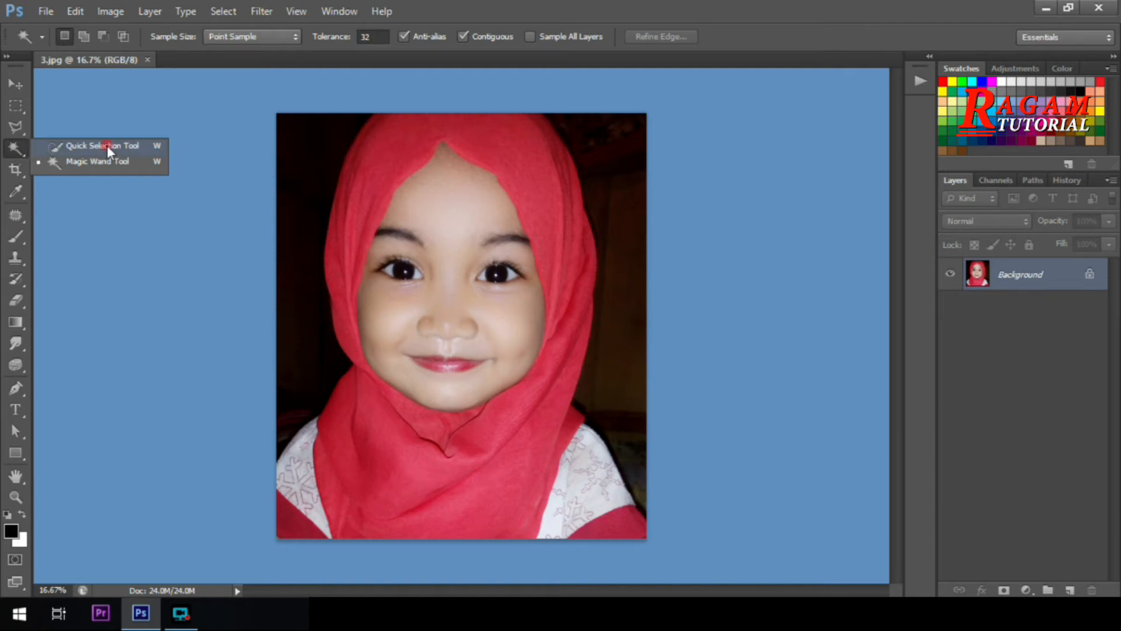
left_click(106, 146)
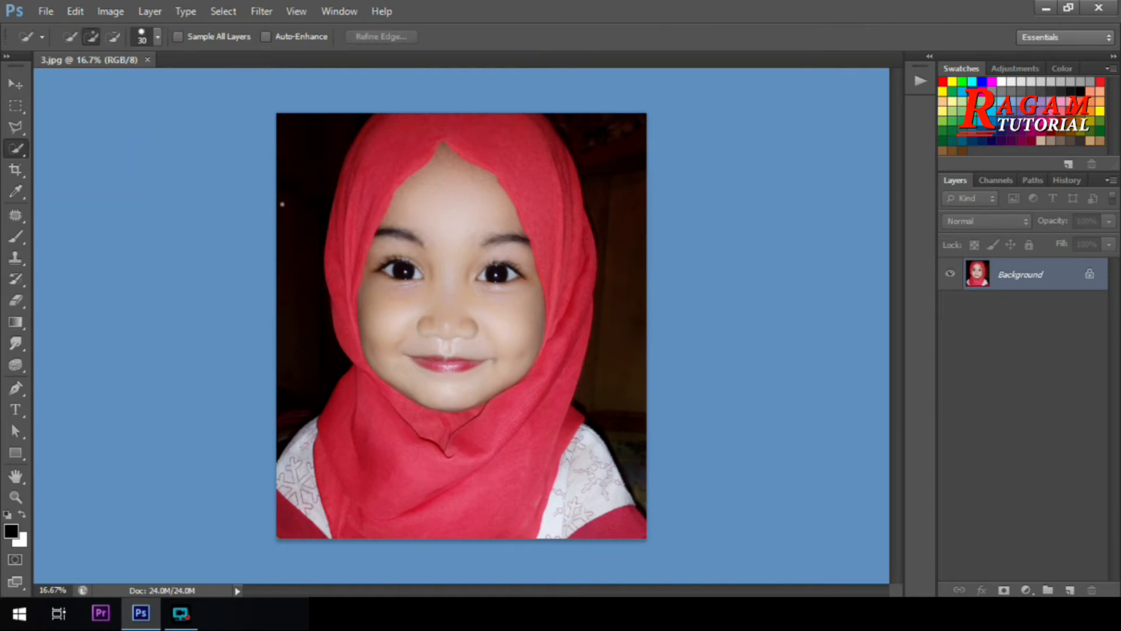
left_click_drag(303, 149, 300, 287)
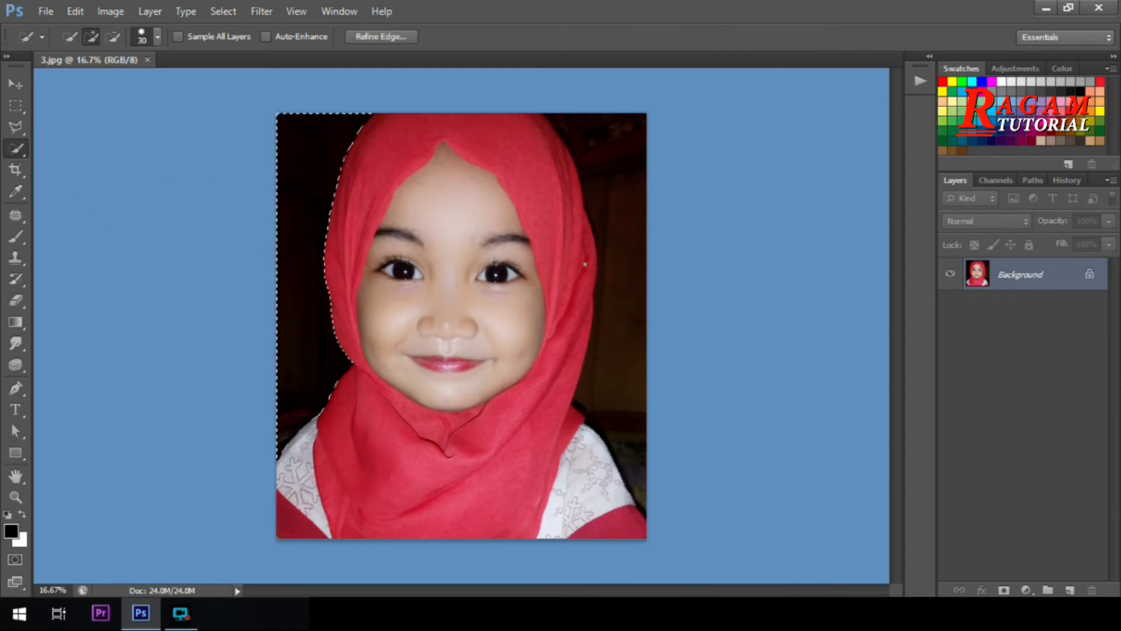
mouse_move(570, 125)
left_mouse_down()
mouse_move(614, 198)
mouse_move(634, 359)
left_mouse_up()
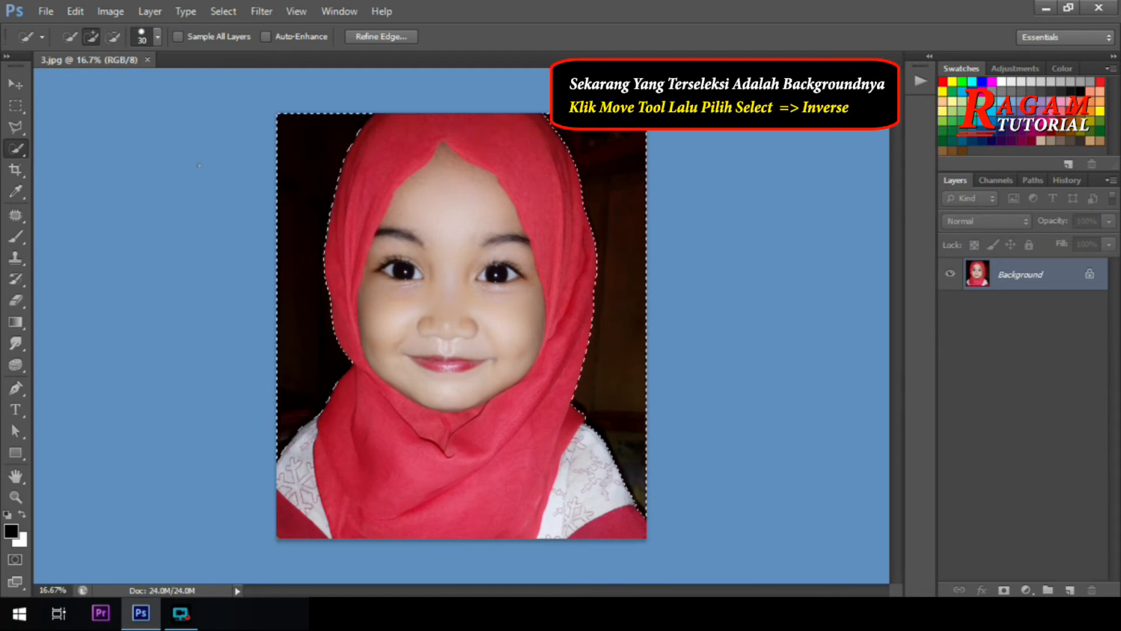
Invert the background selection so it covers the girl, and copy her onto a new layer
left_click(15, 84)
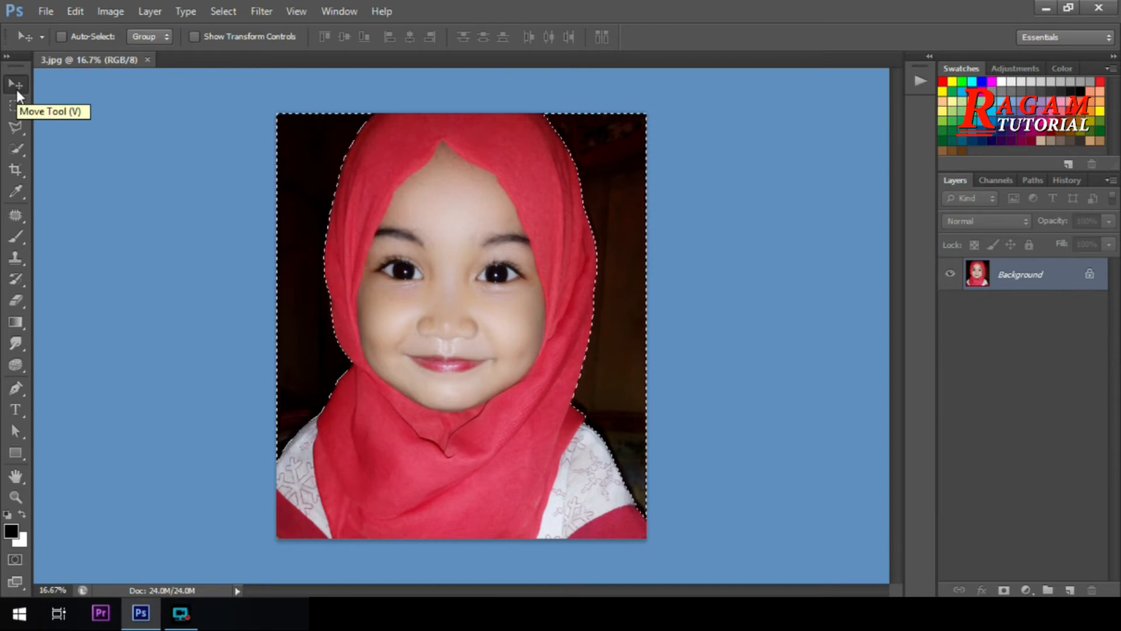
left_click(224, 13)
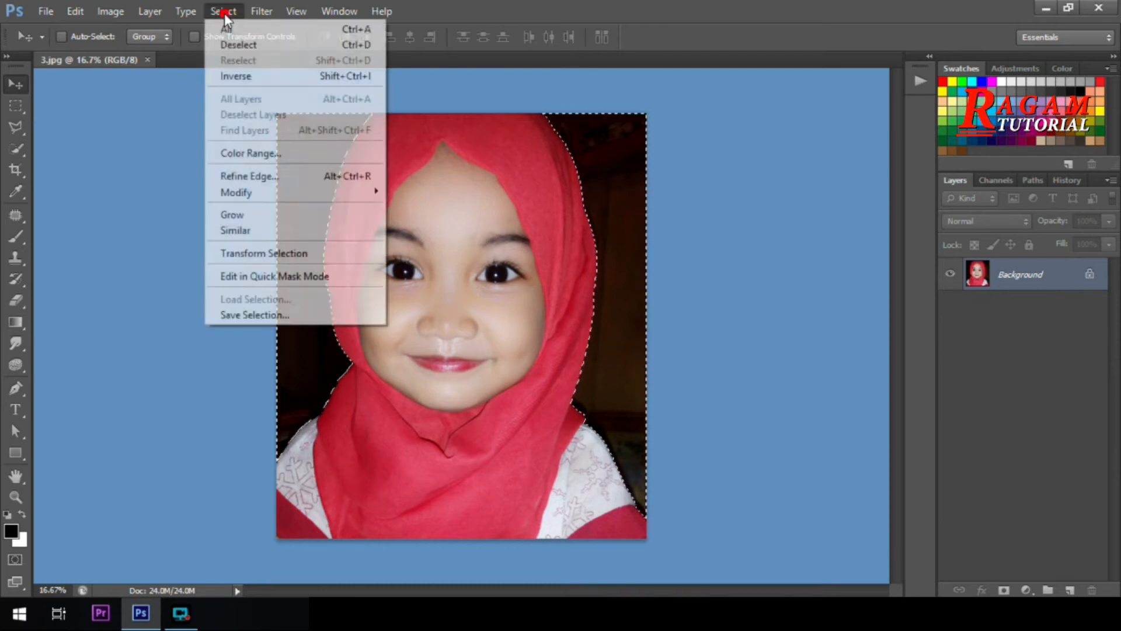
left_click(257, 85)
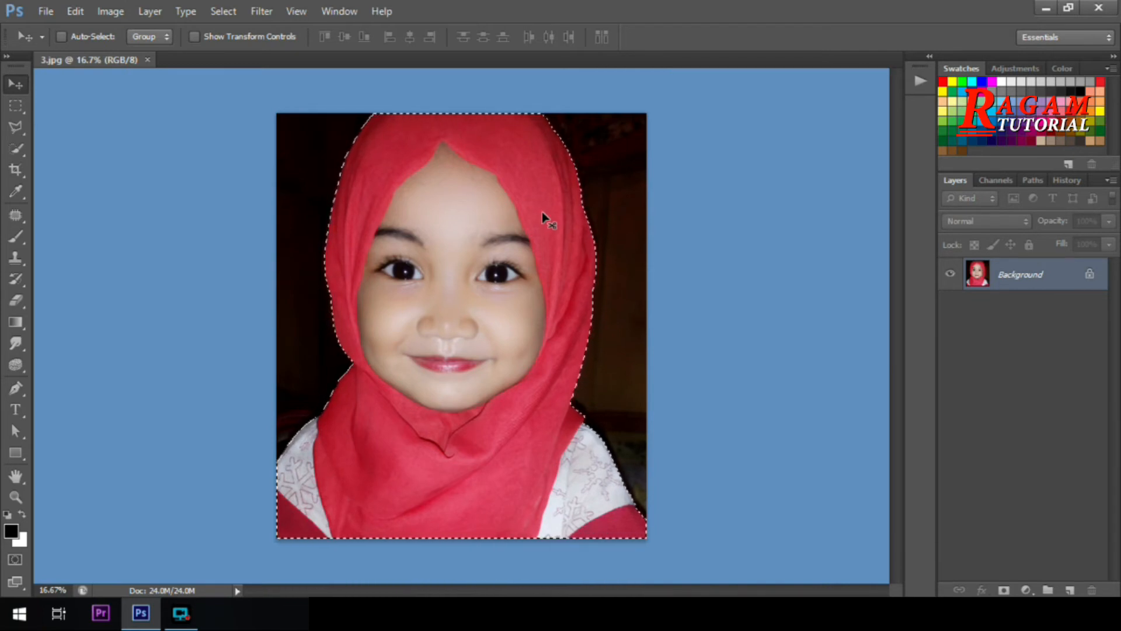
key("ctrl+j")
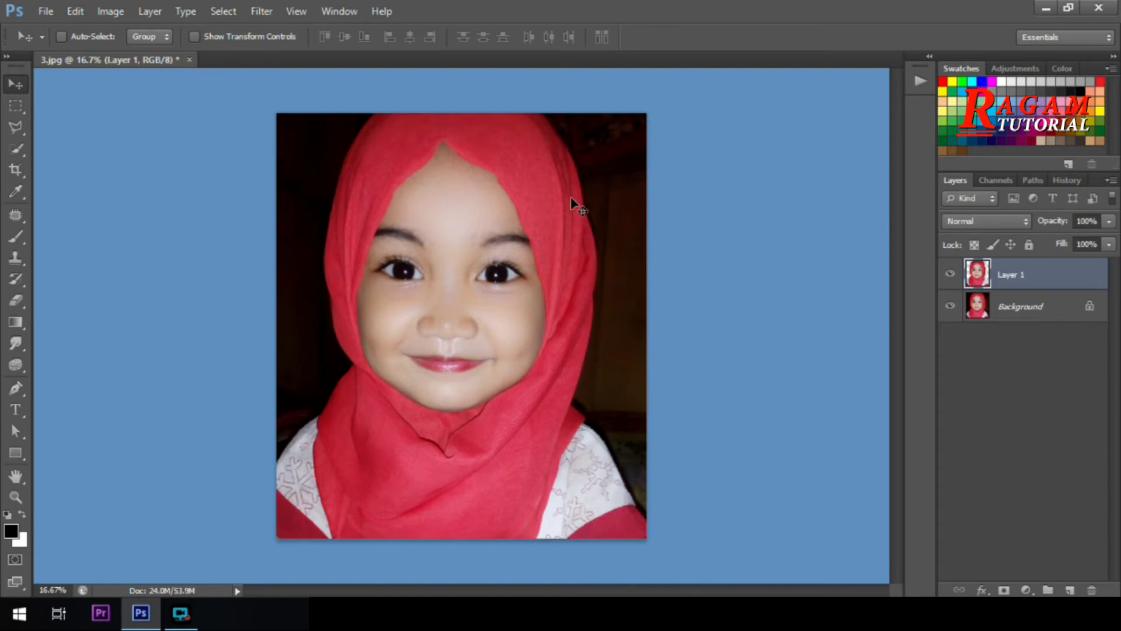
Toggle the Background layer's visibility to compare the girl's cutout with the original, leave it hidden, and examine the cutout's edges up close
left_click(949, 309)
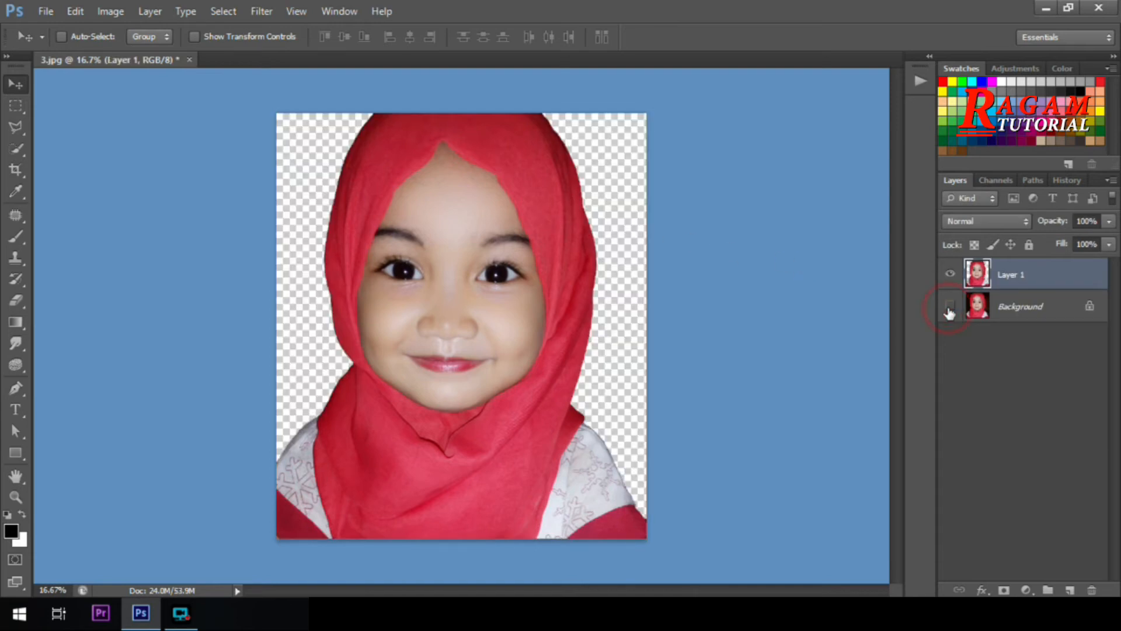
left_click(950, 310)
left_click(950, 310)
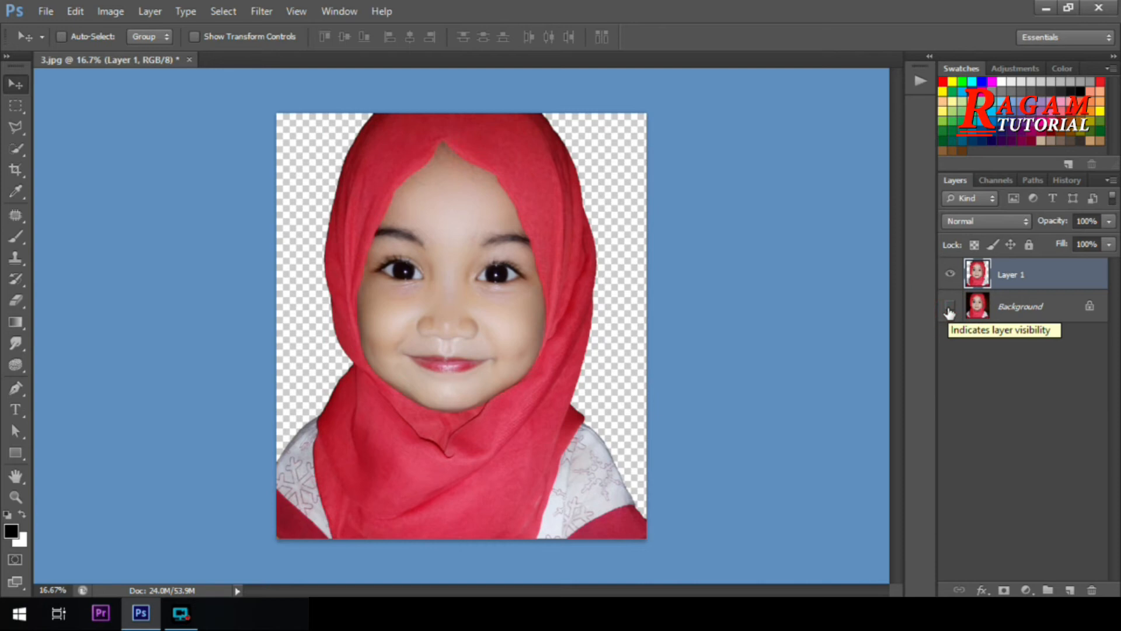
scroll(450, 325, "up", 5)
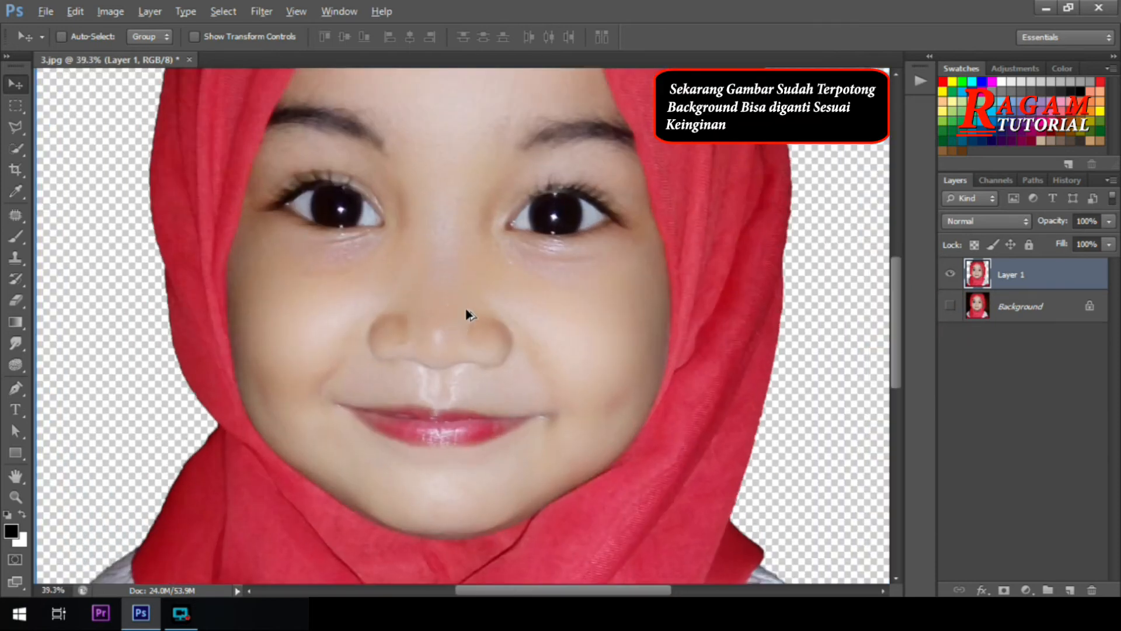
mouse_move(895, 326)
left_mouse_down()
mouse_move(907, 240)
mouse_move(902, 345)
left_mouse_up()
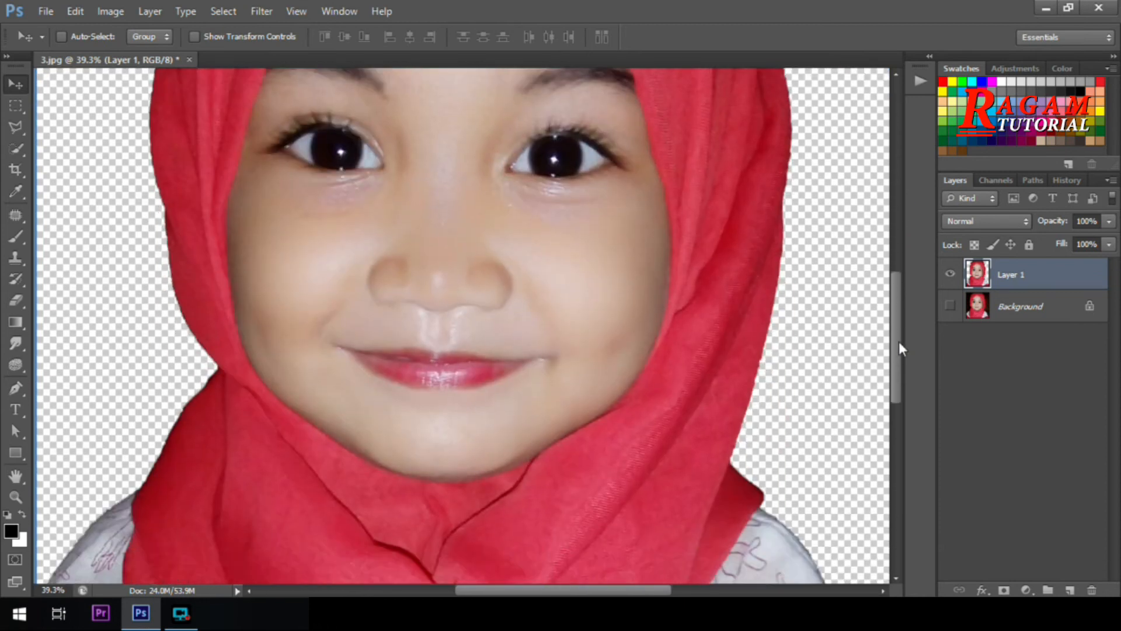
scroll(586, 283, "down", 1)
scroll(584, 281, "down", 3)
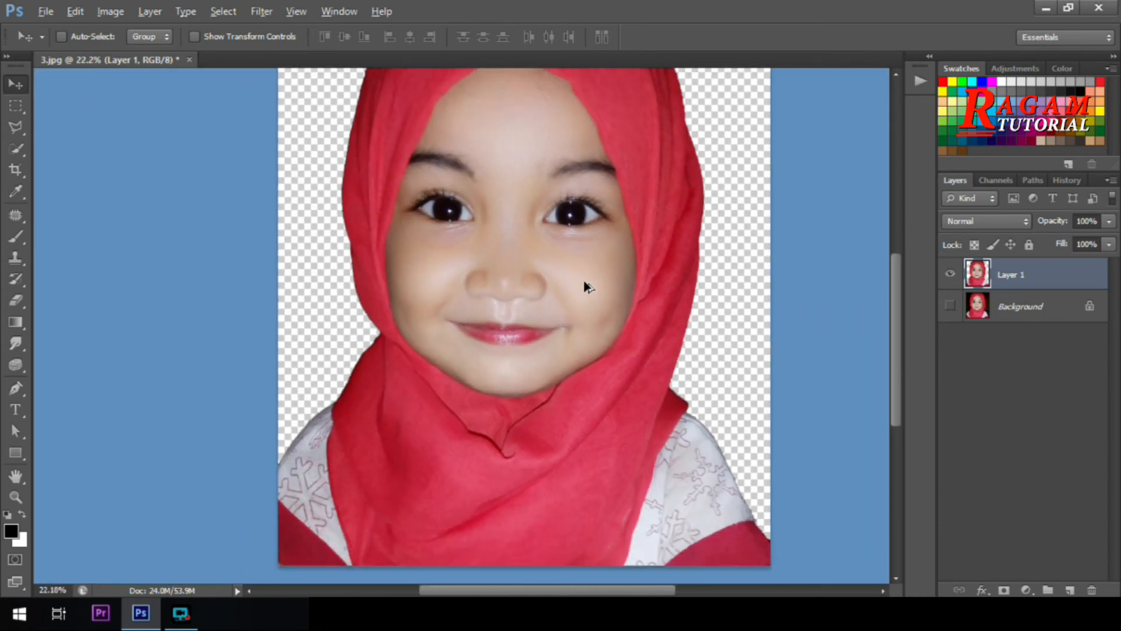
scroll(585, 286, "down", 1)
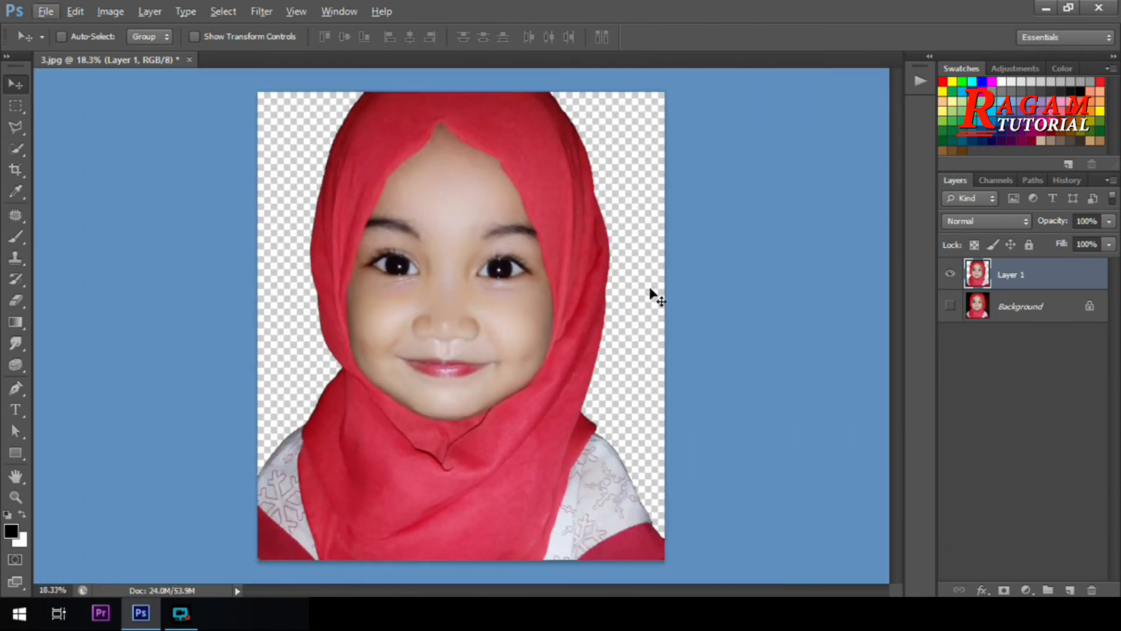
Add a Solid Color fill layer directly above the Background layer, previewing red and other hues before setting it to white
left_click(1015, 306)
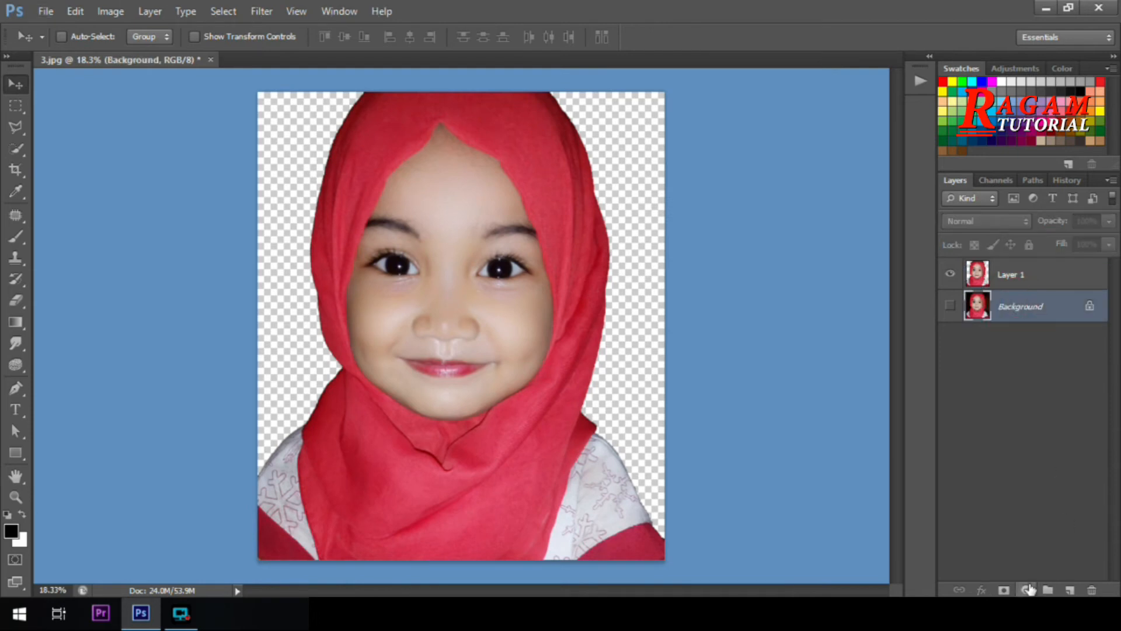
left_click(1026, 590)
left_click(1008, 227)
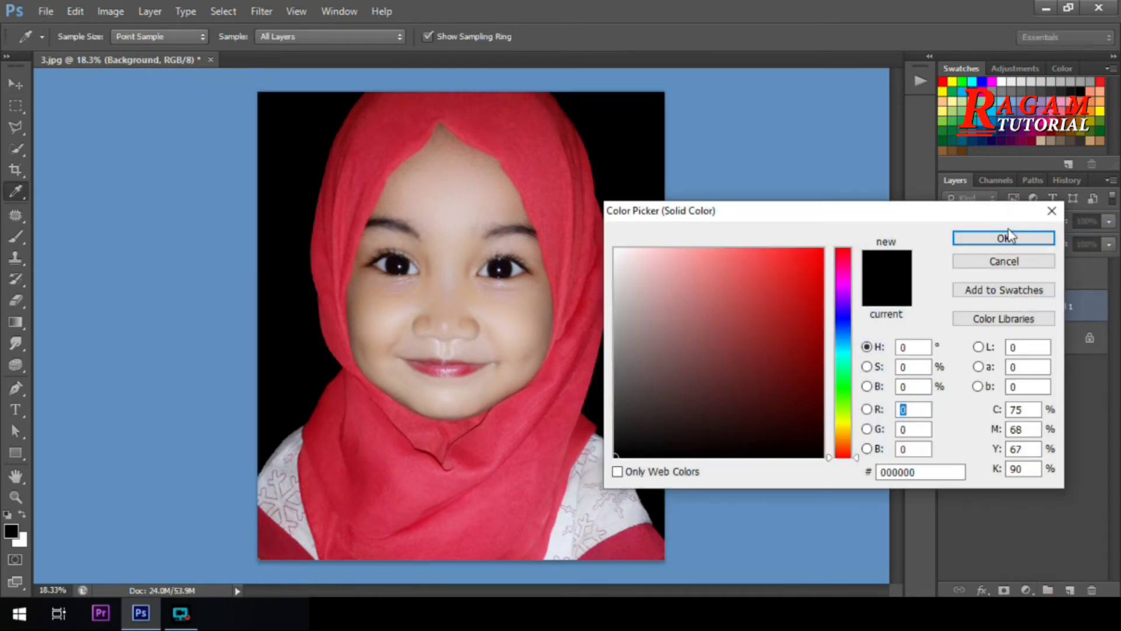
left_click_drag(646, 272, 614, 249)
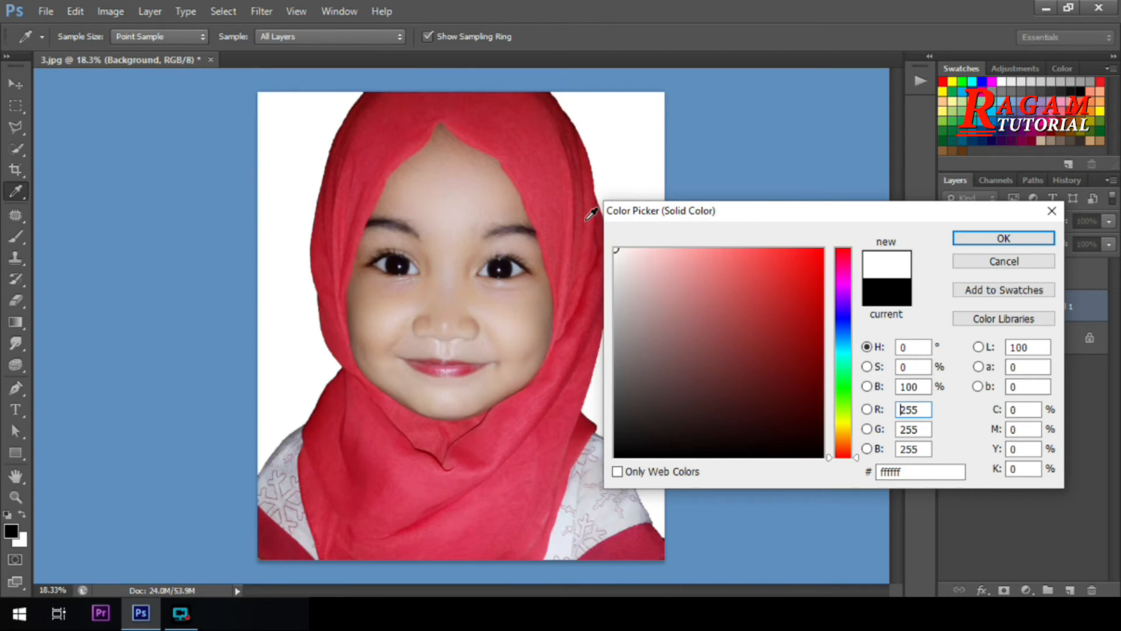
mouse_move(742, 216)
left_mouse_down()
mouse_move(879, 196)
mouse_move(829, 194)
left_mouse_up()
mouse_move(887, 244)
left_mouse_down()
mouse_move(904, 253)
mouse_move(912, 231)
mouse_move(923, 260)
left_mouse_up()
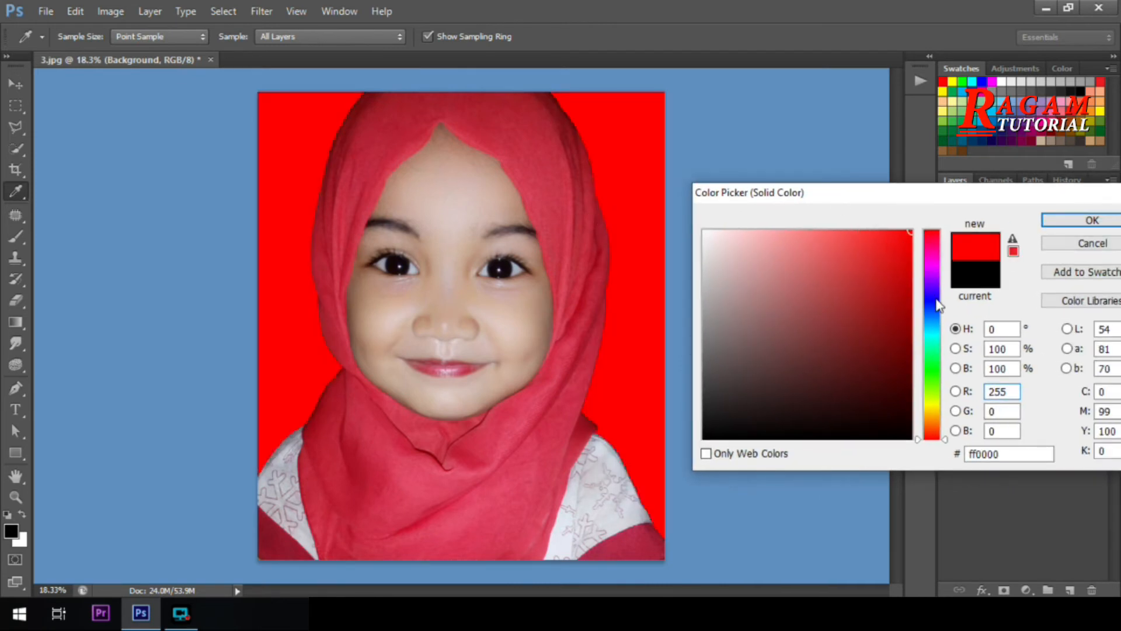
left_click(938, 299)
left_click(938, 349)
left_click(935, 382)
left_click(929, 286)
left_click(927, 305)
left_click_drag(775, 262, 679, 196)
left_click(1064, 222)
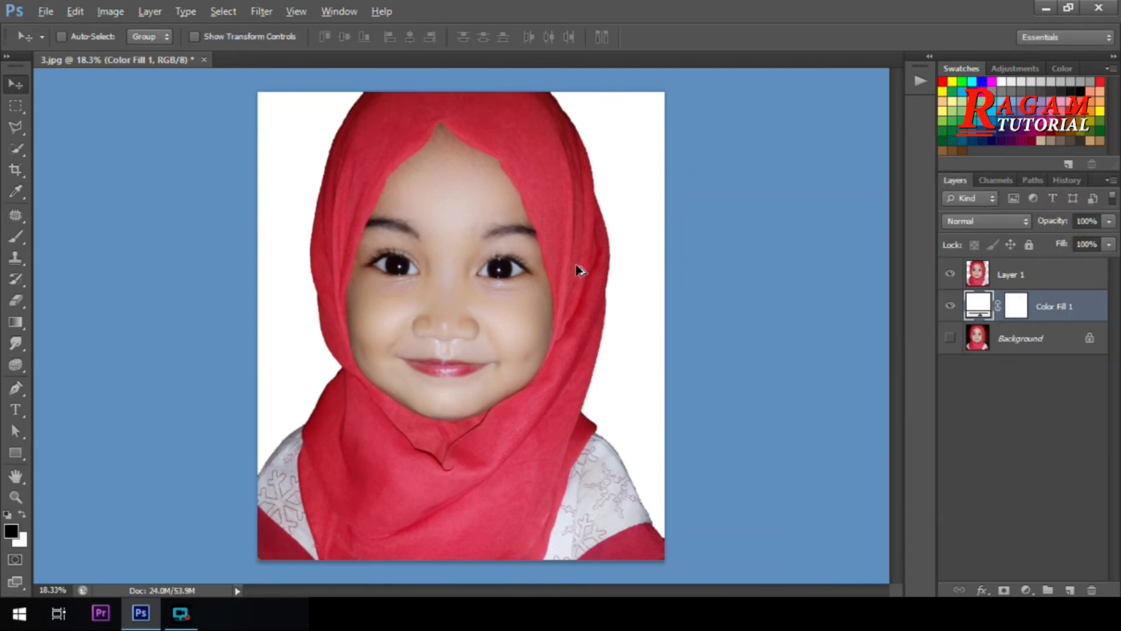
Examine the girl's cutout edges against the white fill up close, and compare the image with and without the fill layer
scroll(577, 264, "up", 5)
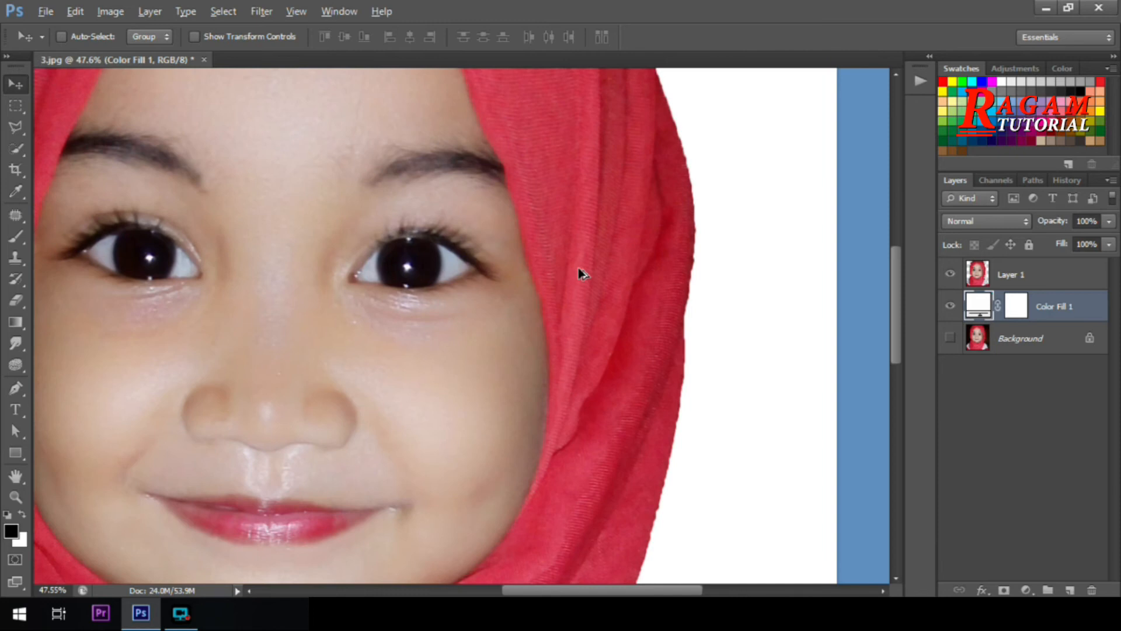
scroll(579, 268, "down", 2)
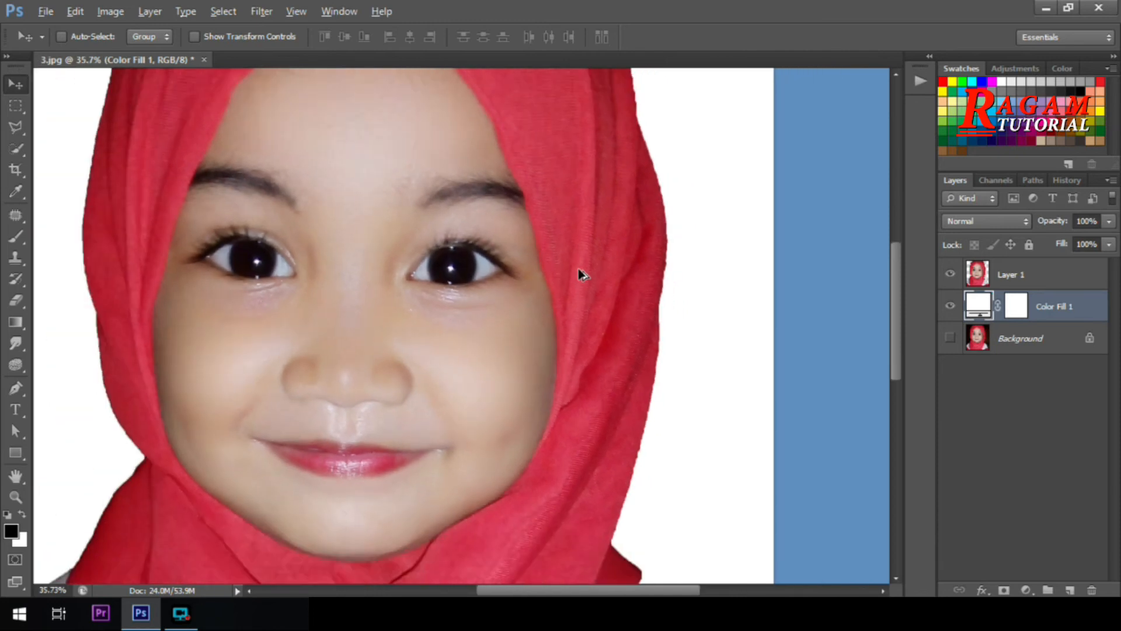
scroll(583, 274, "down", 1)
scroll(582, 274, "down", 2)
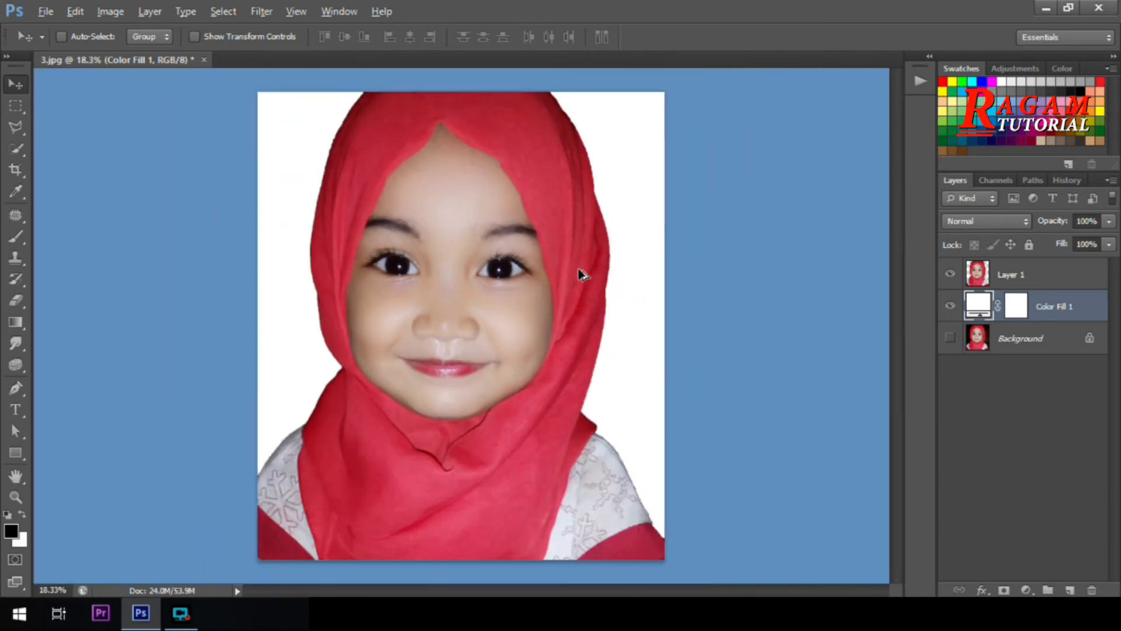
key("alt")
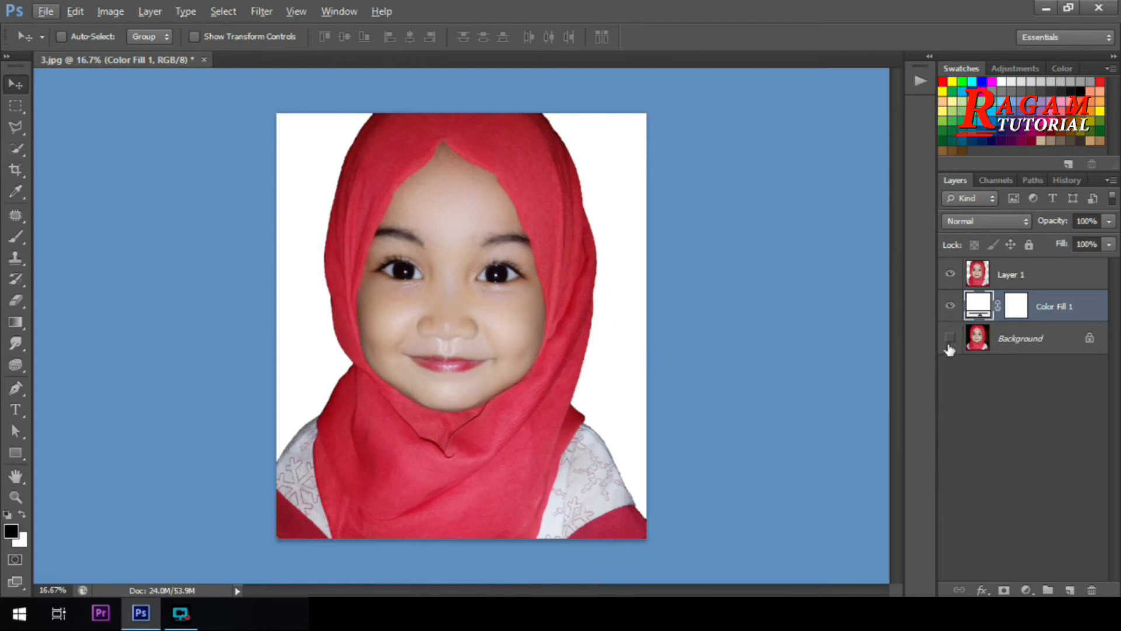
left_click(951, 304)
left_click(952, 308)
left_click(950, 306)
left_click(951, 306)
Close 3.jpg without saving the changes and open image 4 from the Gambar folder
left_click(204, 59)
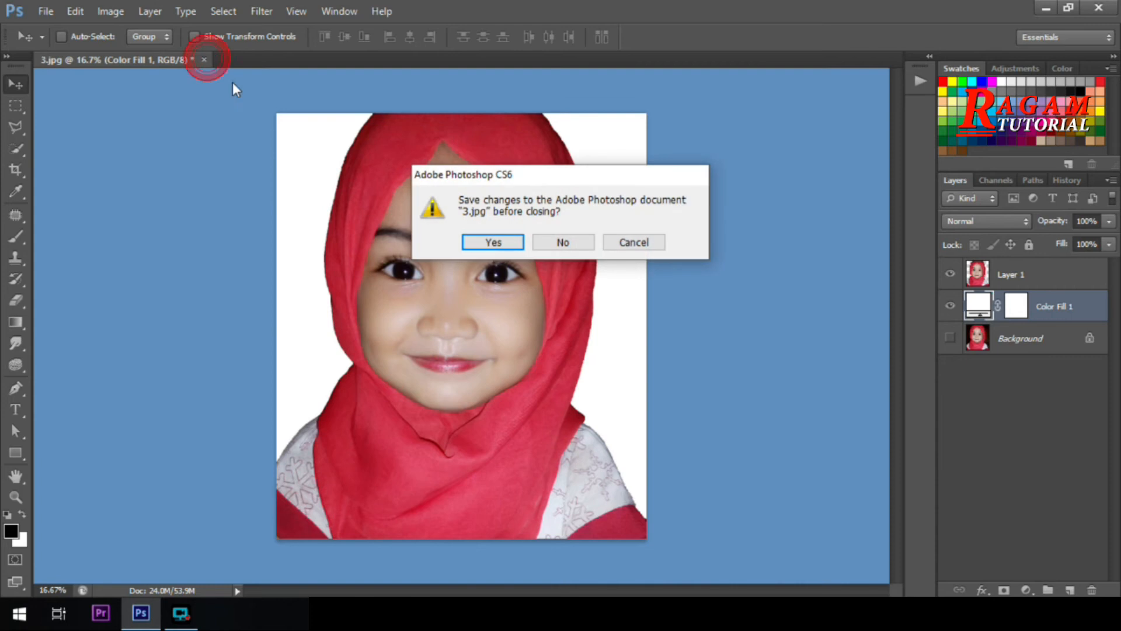
left_click(574, 247)
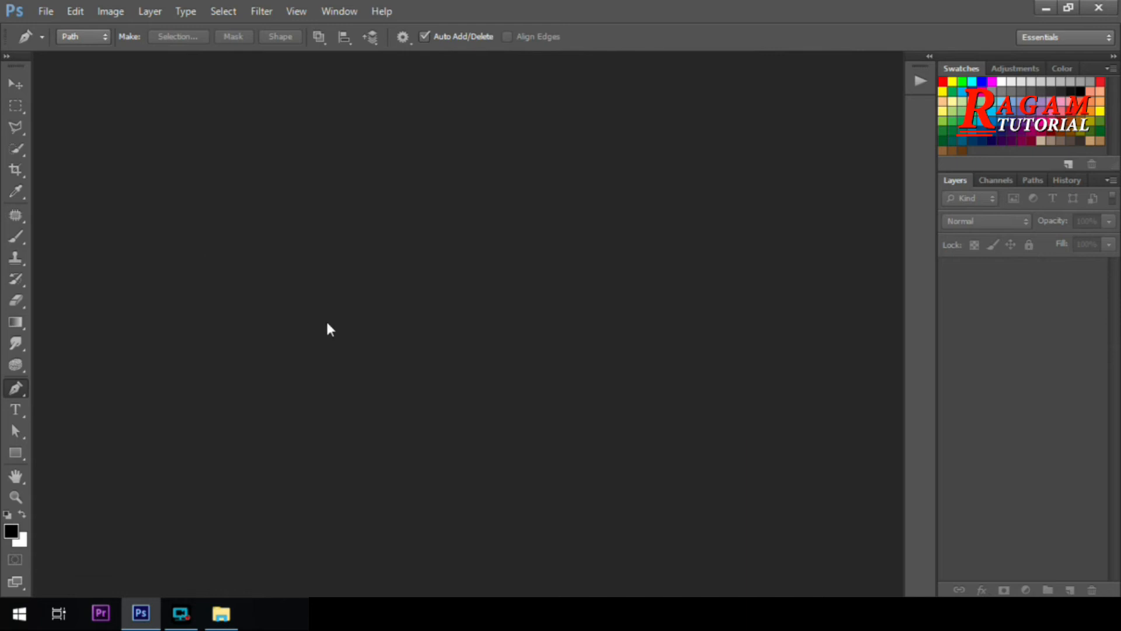
key("ctrl+o")
left_click(723, 134)
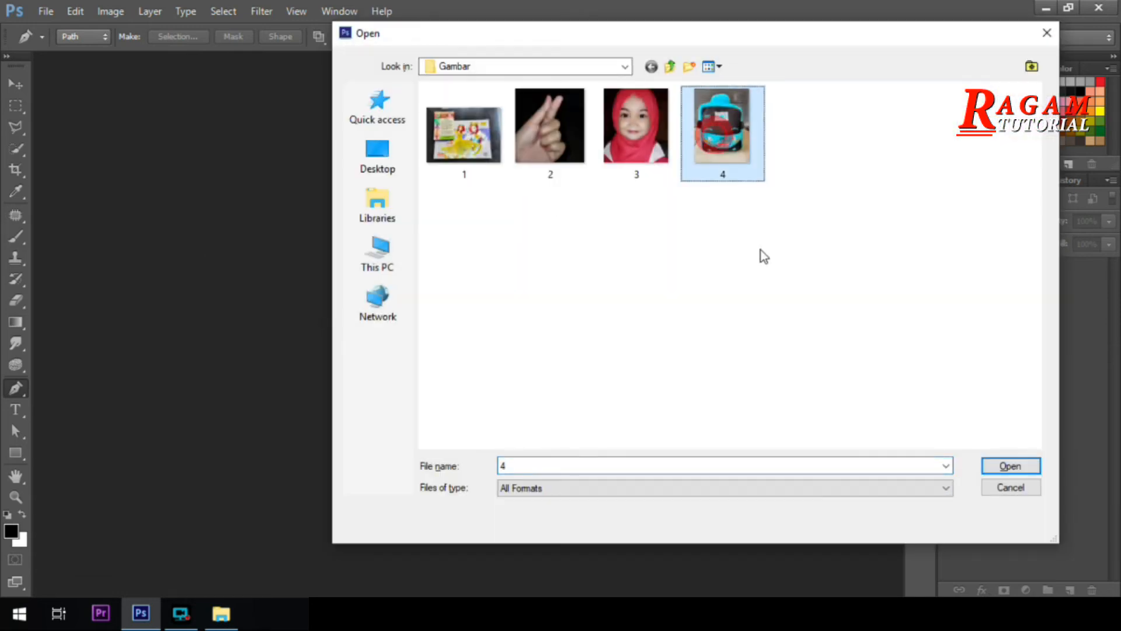
left_click(1012, 469)
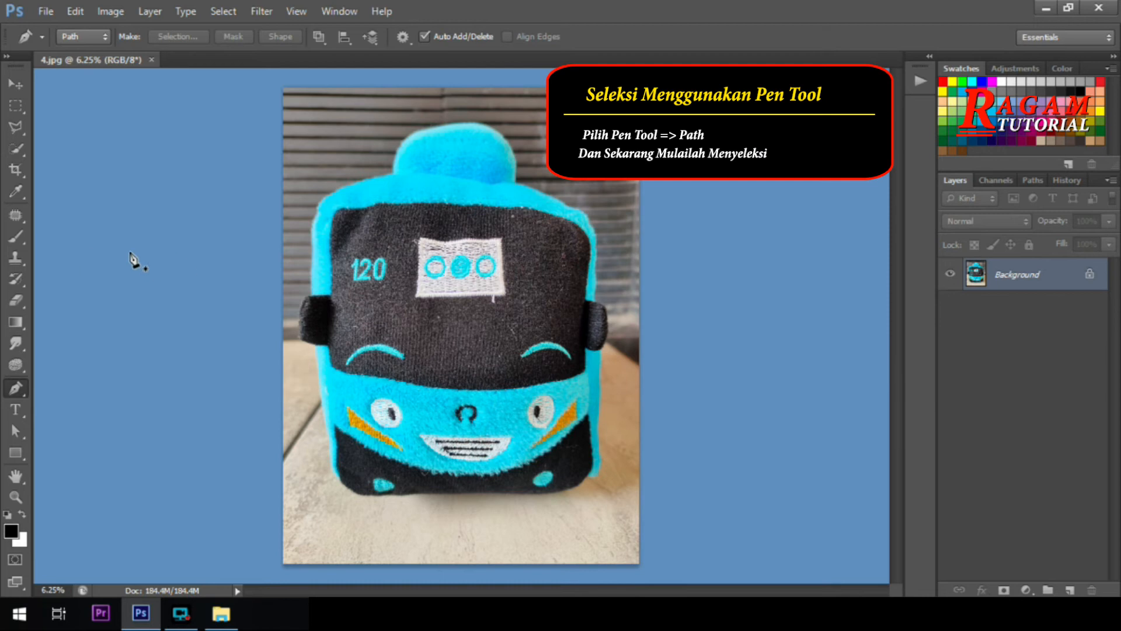
With the Pen tool in Path mode, start tracing the plush bus along its bottom edge and lower-left corner, removing the curve's outgoing handle
right_click(18, 389)
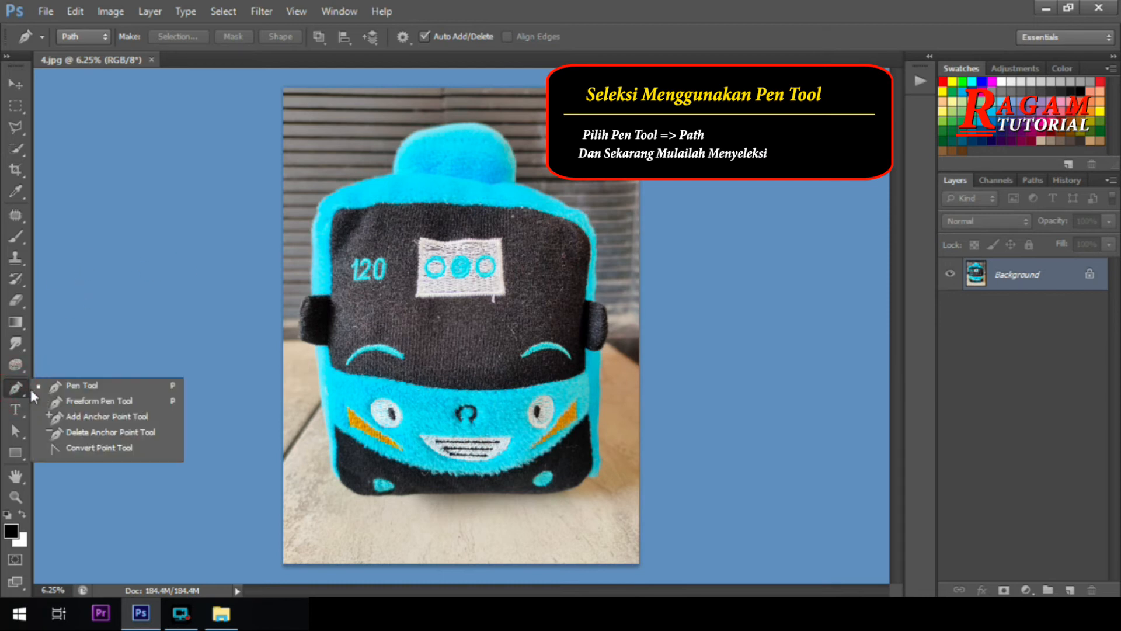
left_click(81, 387)
left_click(86, 37)
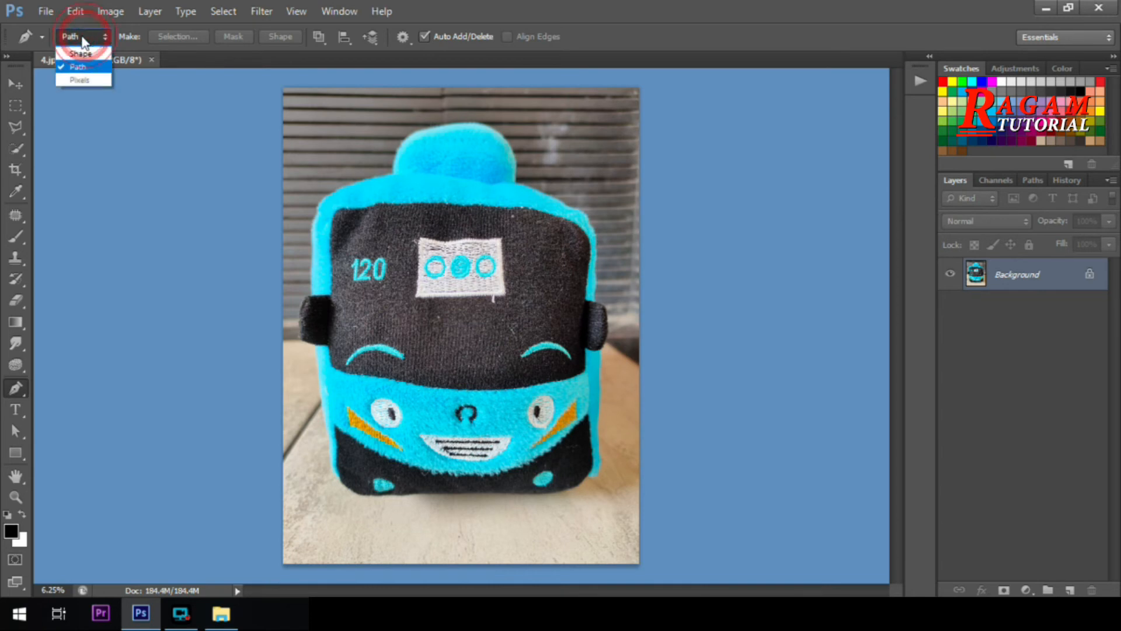
left_click(83, 66)
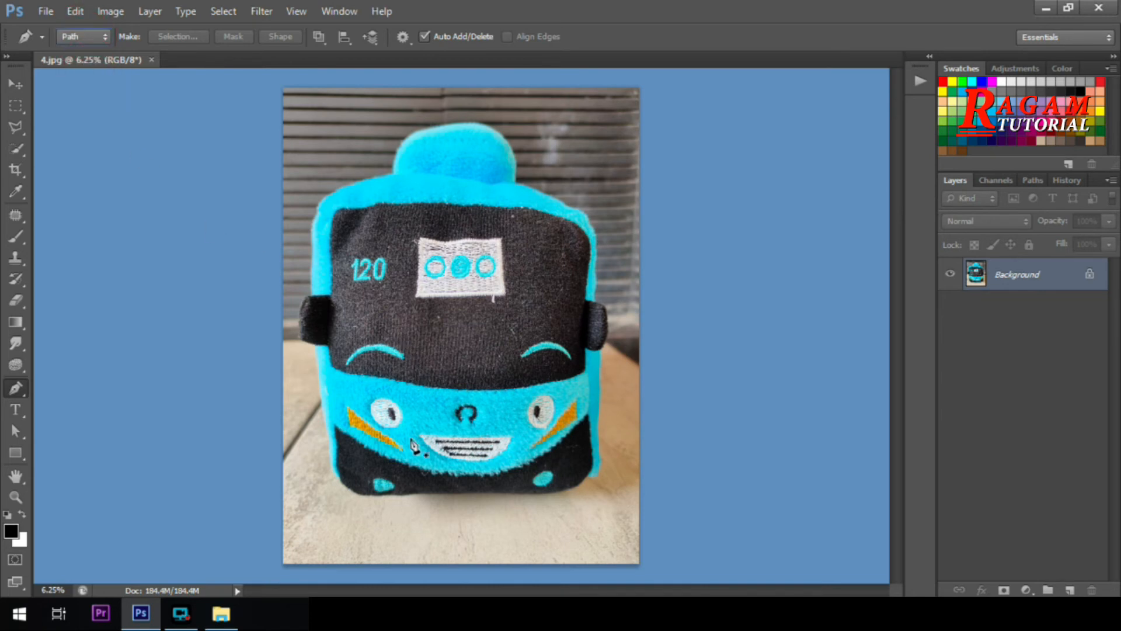
left_click(393, 494)
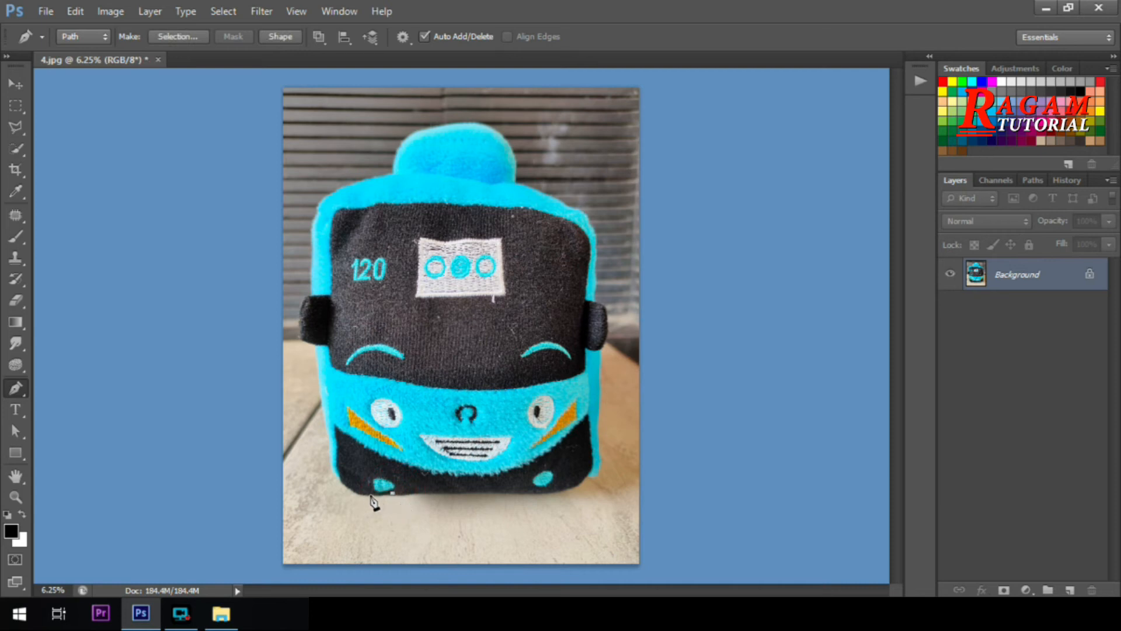
left_click(380, 495)
left_click(366, 496)
left_click_drag(332, 470, 320, 448)
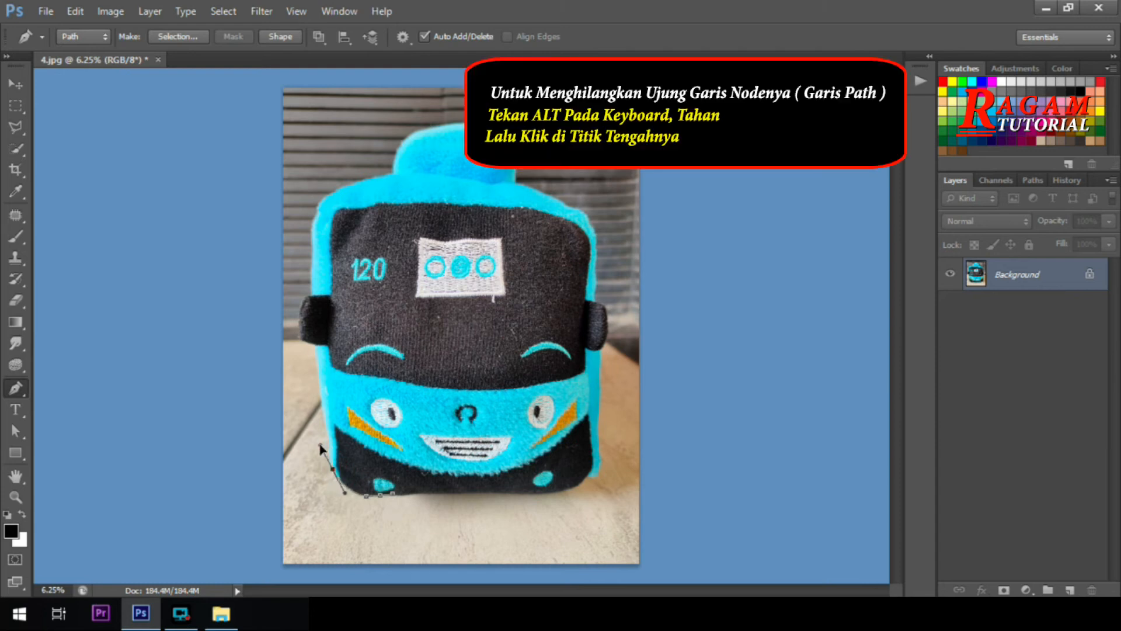
left_click(332, 470, "alt")
left_click(330, 438)
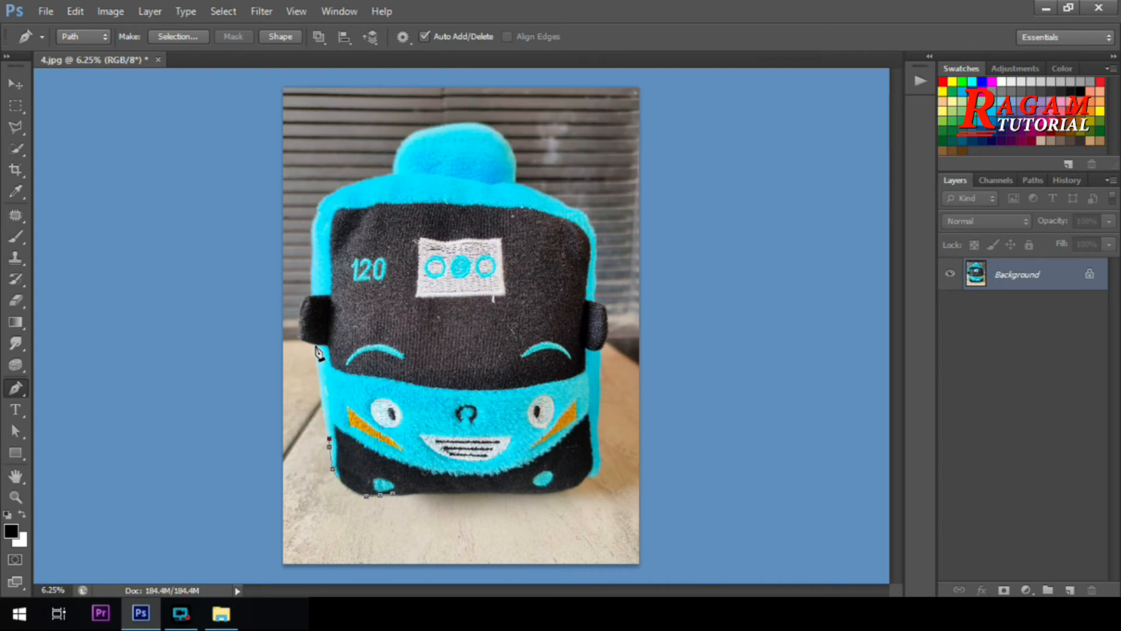
Continue the Pen path up the bus's lower-left side and around the black left ear, removing the curve's outgoing handle
left_click_drag(314, 343, 311, 308)
left_click(314, 343, "alt")
left_click(307, 340)
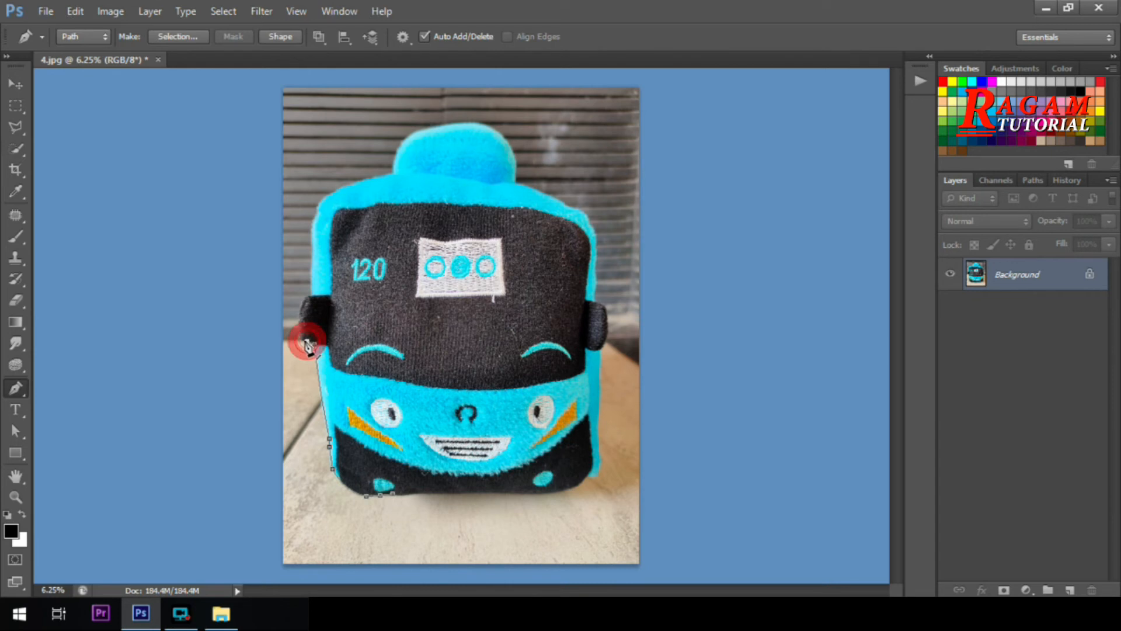
left_click(302, 340)
left_click(302, 323)
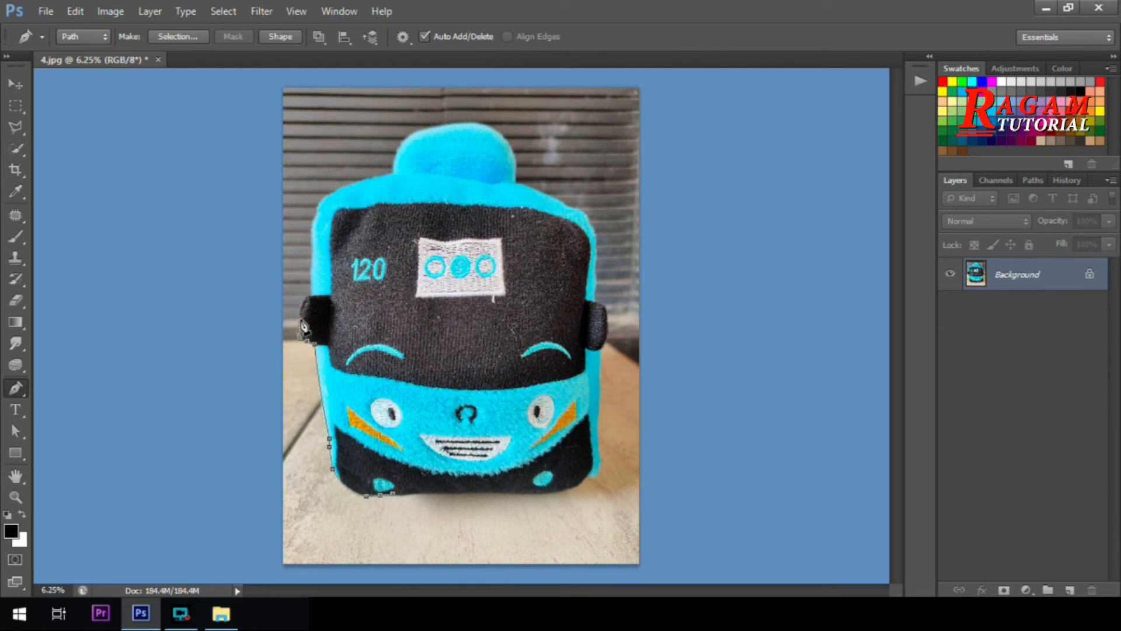
left_click(301, 325)
left_click(309, 303)
Trace the bus's left side above the ear and its rounded upper-left corner with closely spaced anchor points
left_click(310, 276)
left_click(312, 259)
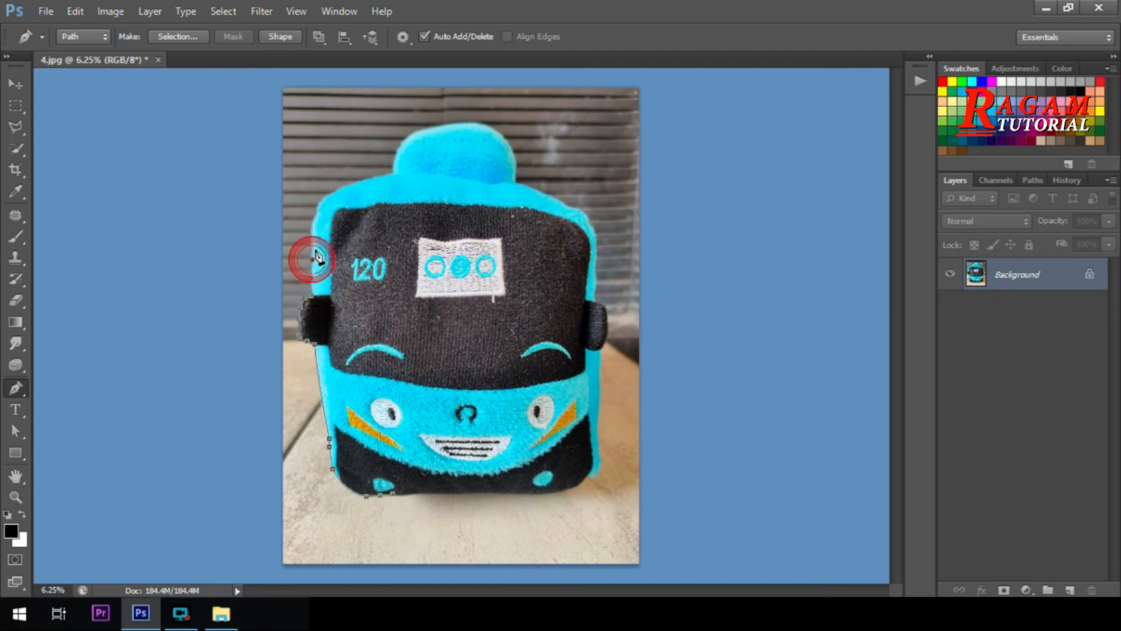
left_click(313, 244)
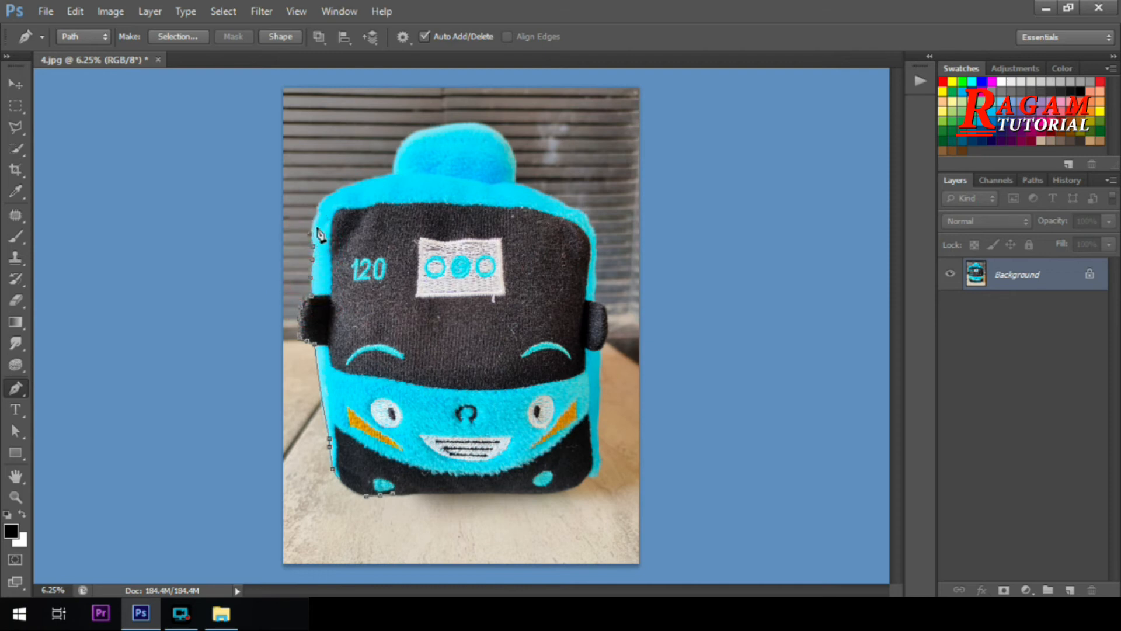
left_click(311, 228)
left_click(316, 219)
left_click(320, 212)
left_click(324, 204)
left_click(328, 196)
Trace the top-left edge and the rounded blue bump on the bus's roof with curved segments, removing each outgoing handle
left_click(394, 174)
left_click_drag(429, 171, 442, 171)
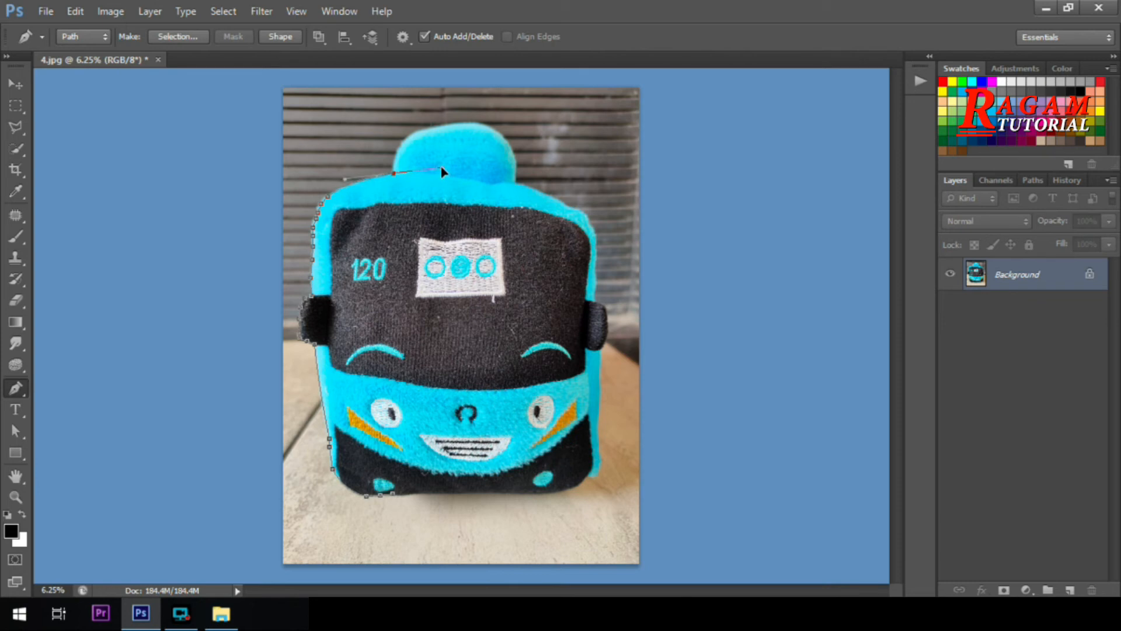
left_click(394, 174, "alt")
mouse_move(439, 133)
left_mouse_down()
mouse_move(461, 116)
mouse_move(421, 97)
mouse_move(441, 128)
left_mouse_up()
left_click(417, 134, "alt")
left_click_drag(500, 134, 525, 162)
left_click(501, 135, "alt")
left_click_drag(517, 183, 517, 222)
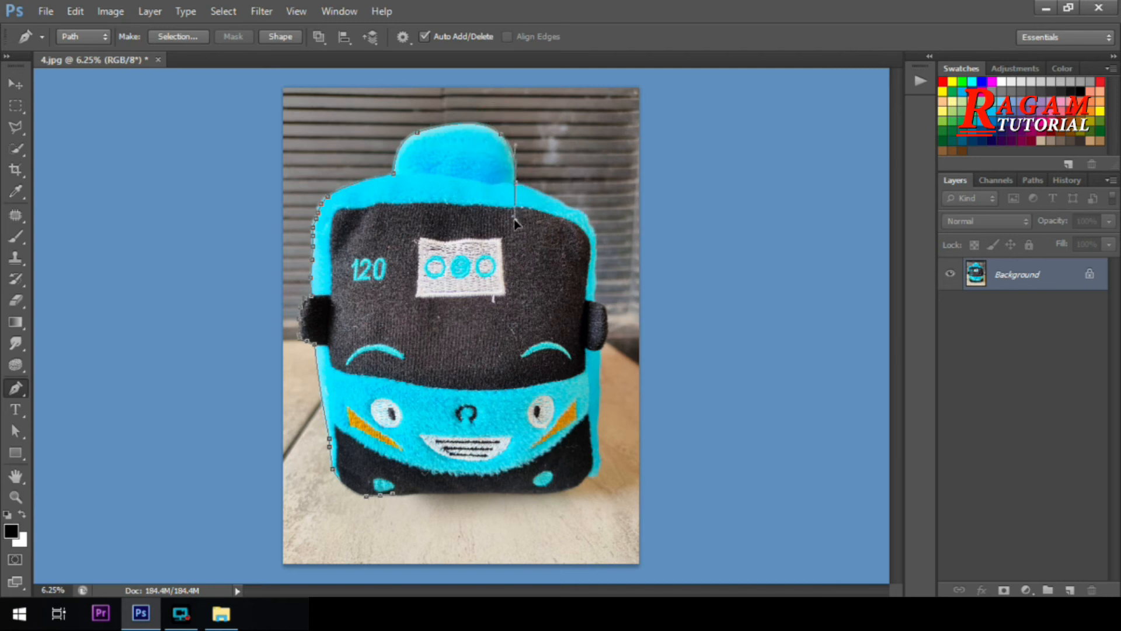
left_click(516, 183, "alt")
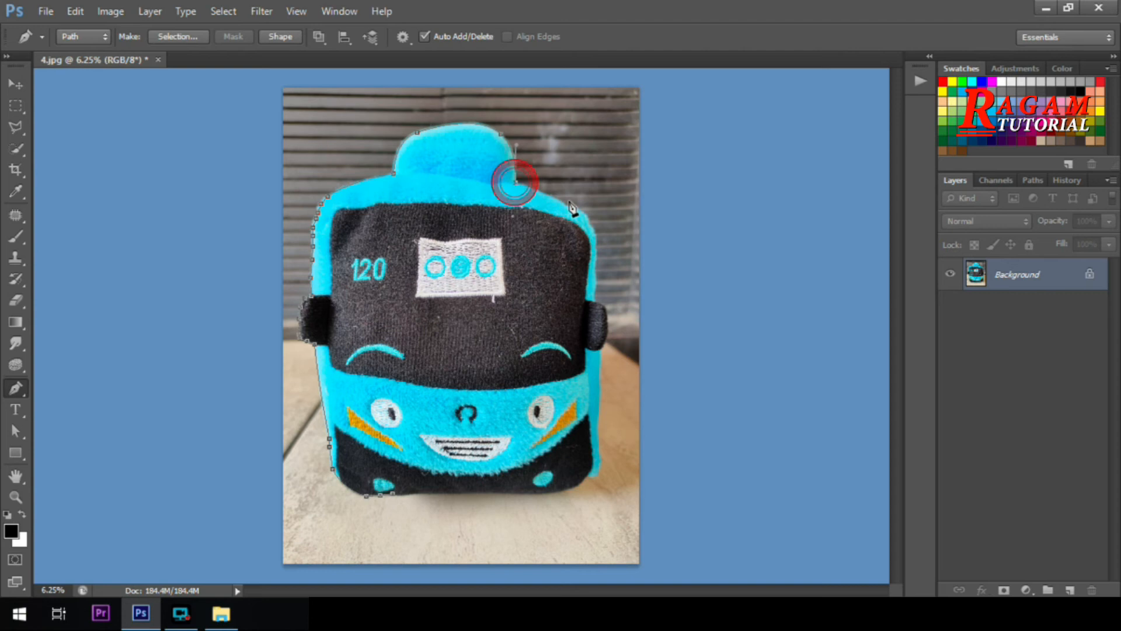
Trace the roof edge beyond the bump and the bus's rounded upper-right corner, removing outgoing handles where the outline turns
mouse_move(549, 198)
left_mouse_down()
mouse_move(566, 217)
mouse_move(580, 210)
mouse_move(555, 201)
left_mouse_up()
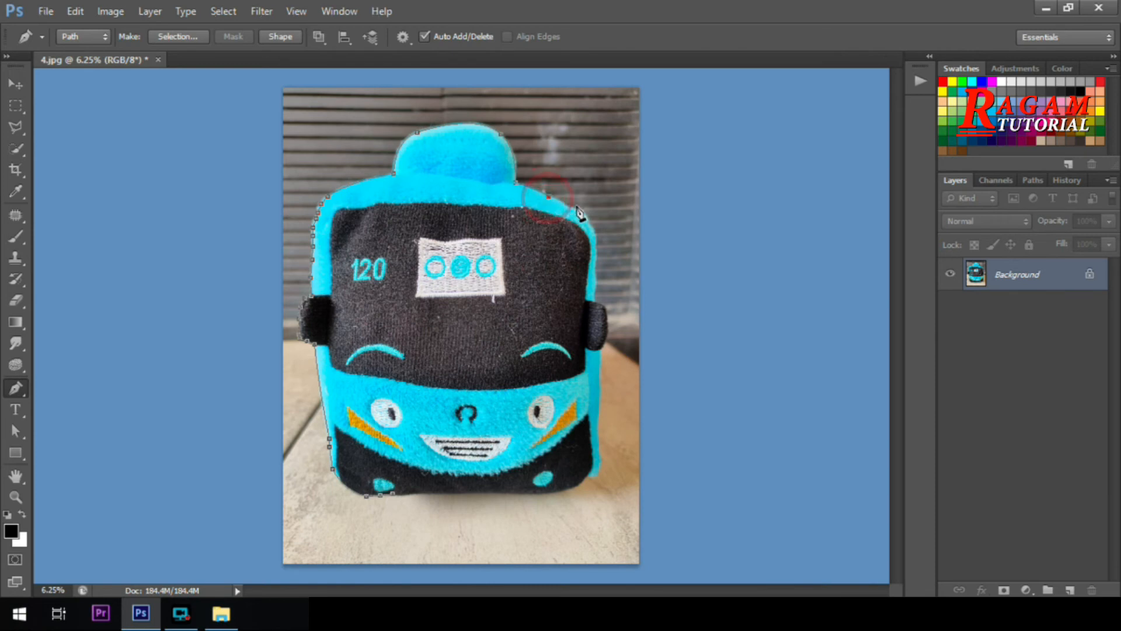
mouse_move(567, 207)
left_mouse_down()
mouse_move(577, 228)
mouse_move(571, 216)
left_mouse_up()
key("alt")
left_click(568, 208, "alt")
left_click(589, 222)
left_click(590, 225)
left_click_drag(596, 250, 591, 269)
left_click(596, 251, "alt")
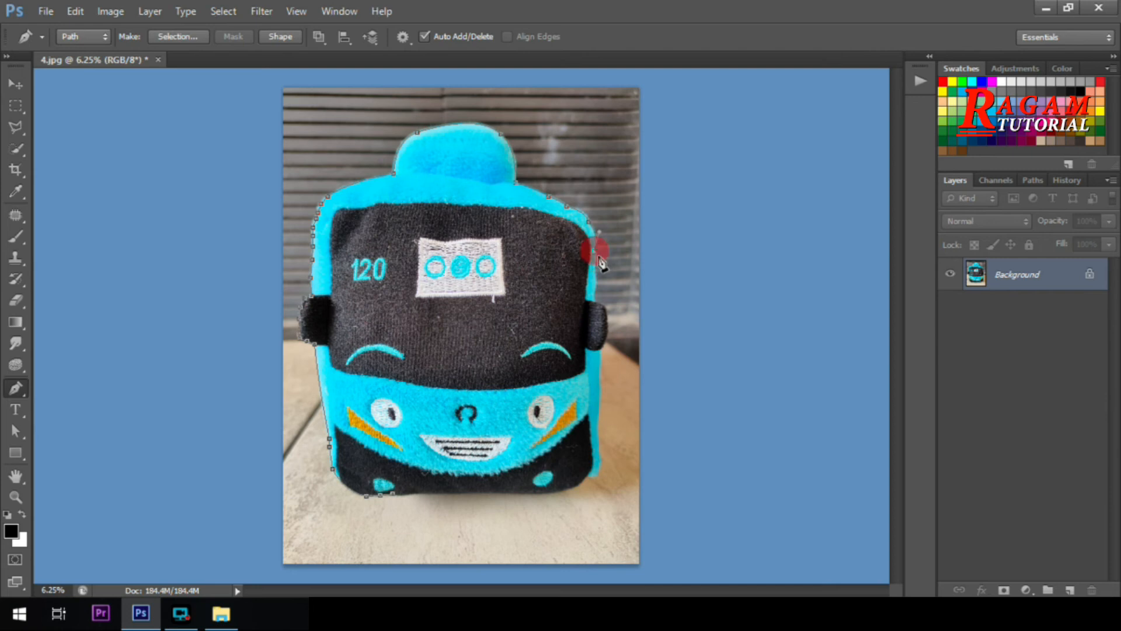
Extend the path down the bus's upper-right side and around the black right ear
left_click(595, 264)
left_click(596, 279)
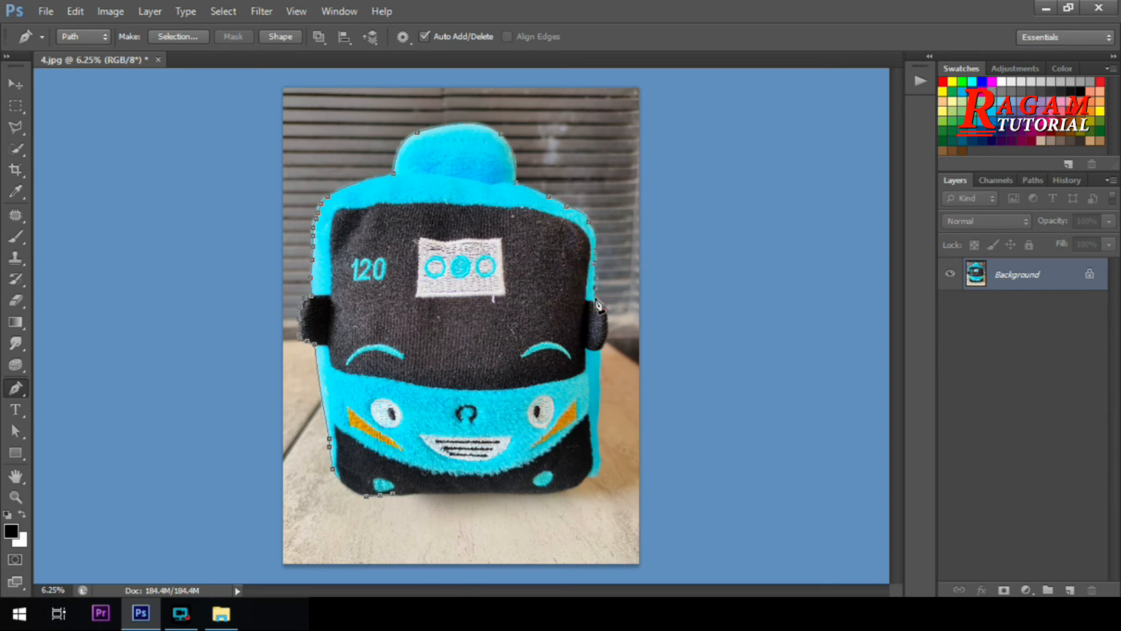
left_click(594, 299)
left_click(594, 303)
left_click(600, 305)
left_click(605, 309)
left_click(607, 322)
left_click(605, 334)
left_click(604, 346)
Trace the bus's right side below the ear down to the lower-right corner
left_click(598, 428)
left_click(597, 426)
left_click(597, 454)
left_click(598, 460)
left_click(592, 479)
Trace the lower-right corner and bottom edge with curves, and close the path at its starting anchor
left_click_drag(547, 495, 520, 496)
left_click_drag(472, 491, 426, 490)
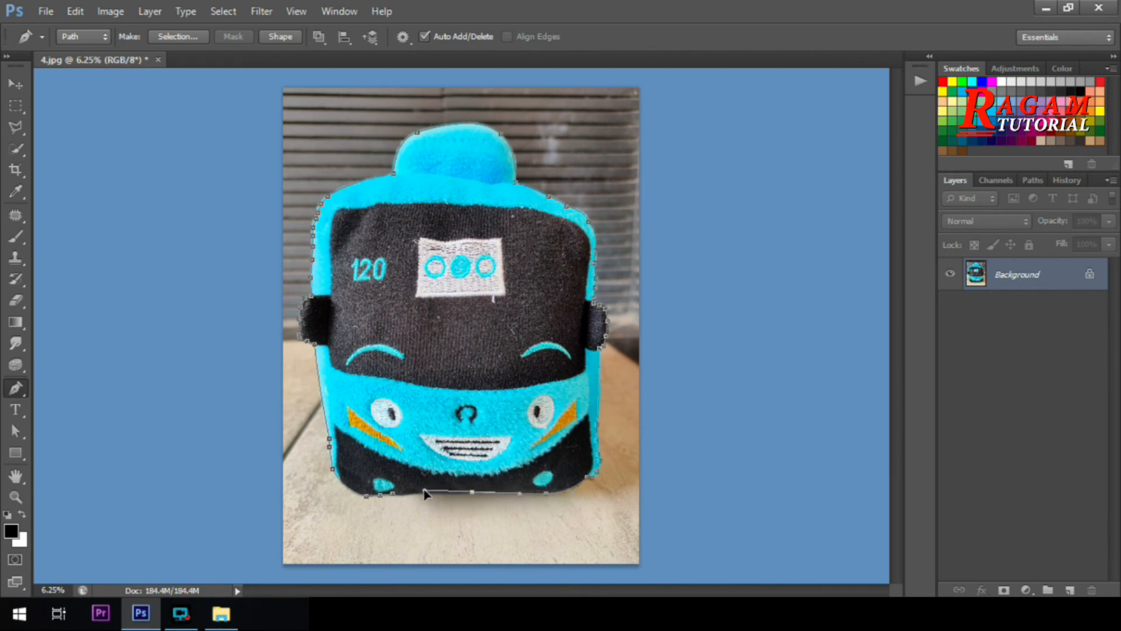
left_click(472, 493, "alt")
left_click(392, 494)
left_click(409, 493)
left_click(393, 494)
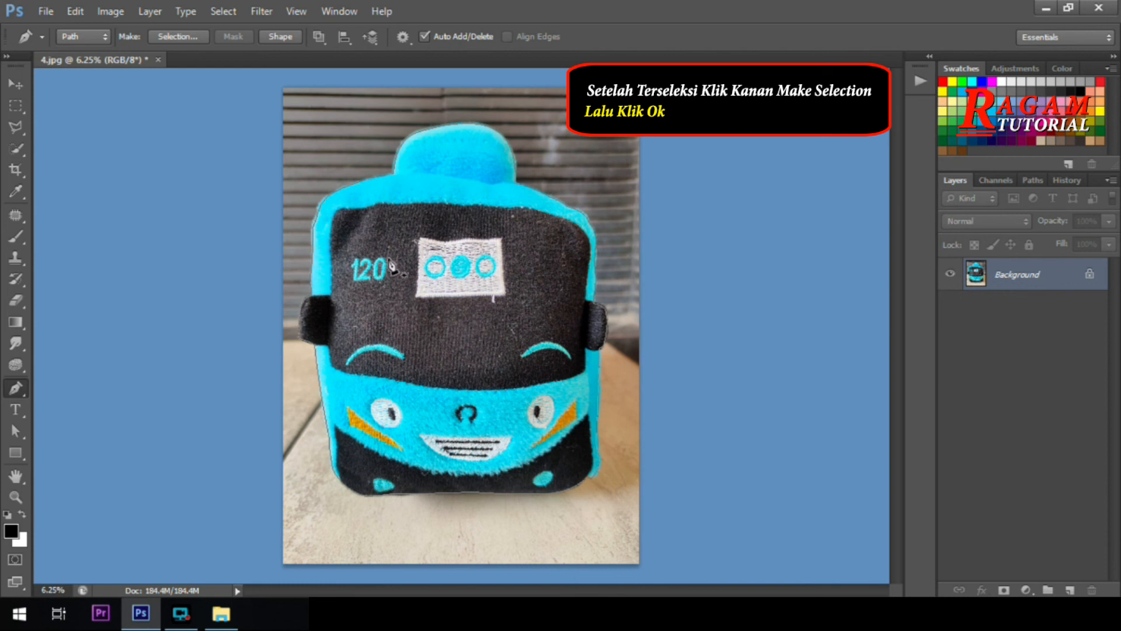
Convert the path into a new anti-aliased selection with a 0-pixel feather, and copy the selected bus to a new layer
right_click(443, 236)
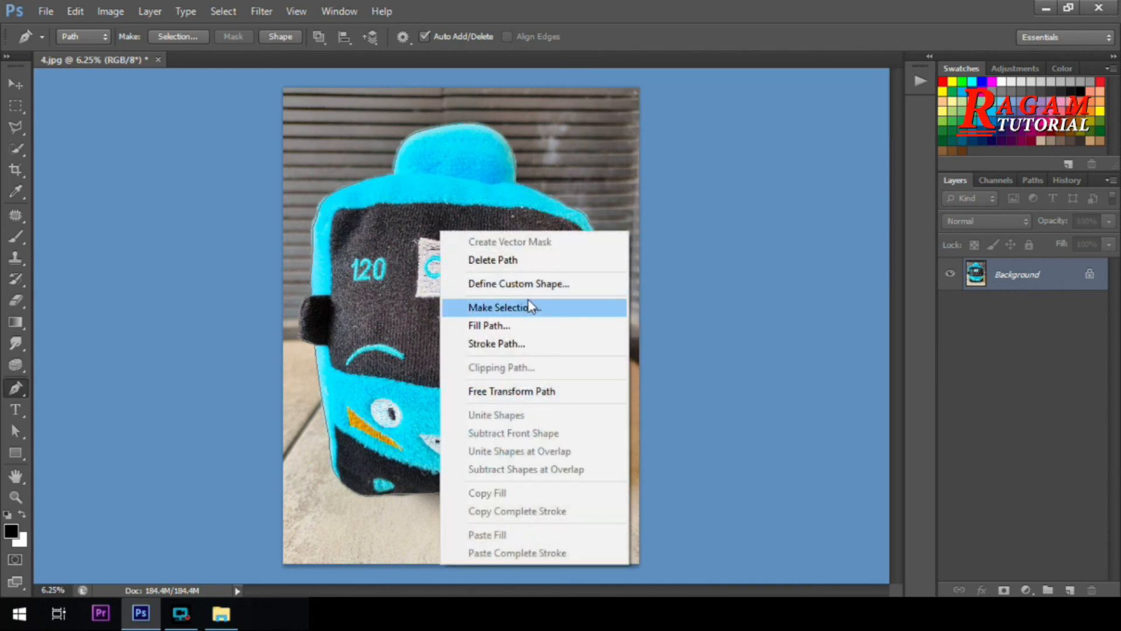
left_click(518, 314)
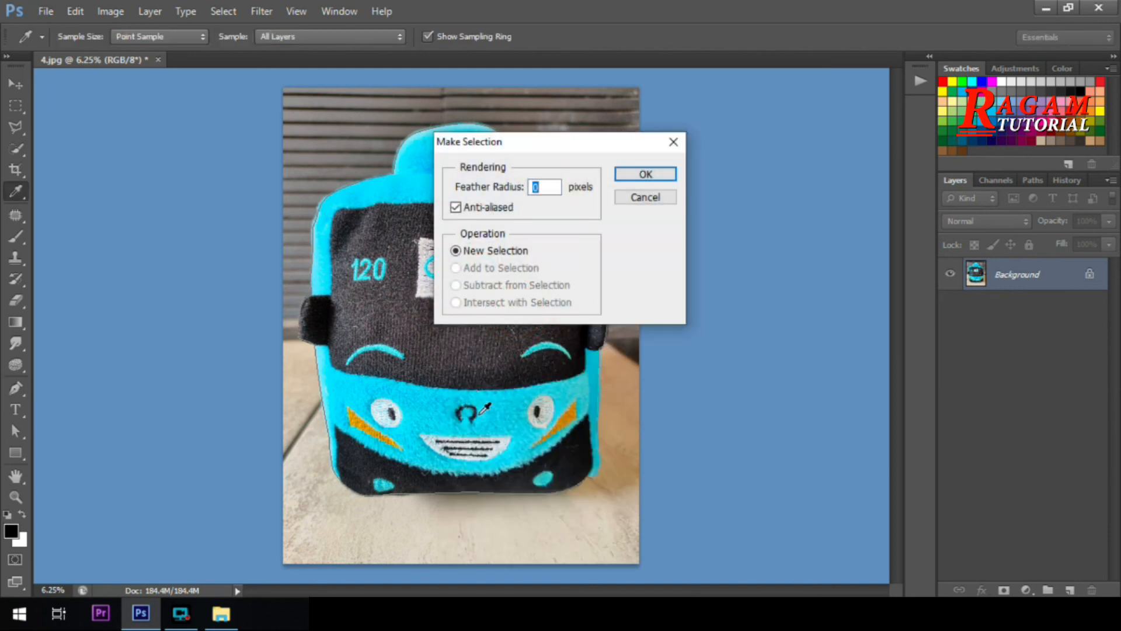
left_click(645, 175)
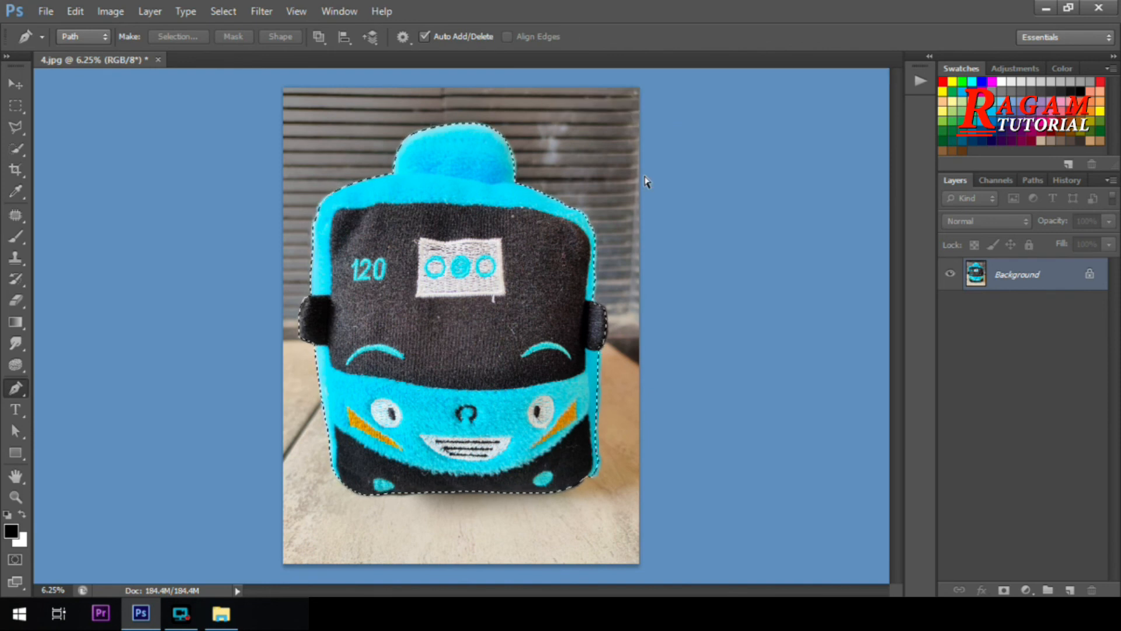
key("ctrl+j")
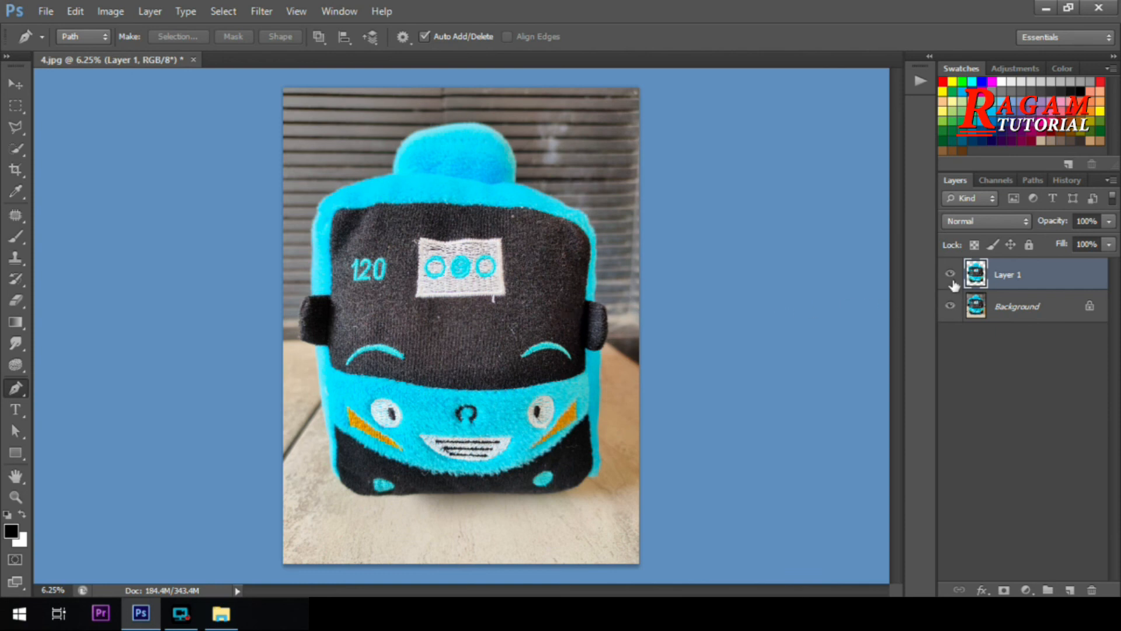
Compare the bus cutout with and without the Background layer, leaving the Background layer hidden
left_click(950, 307)
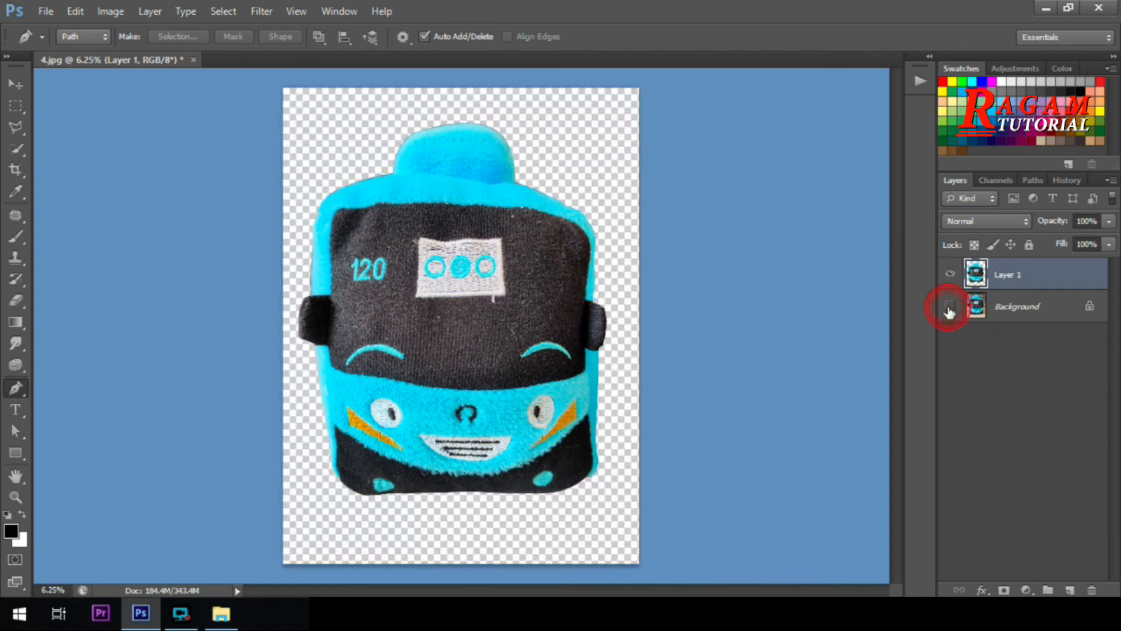
left_click(950, 308)
left_click(949, 307)
left_click(949, 308)
left_click(949, 308)
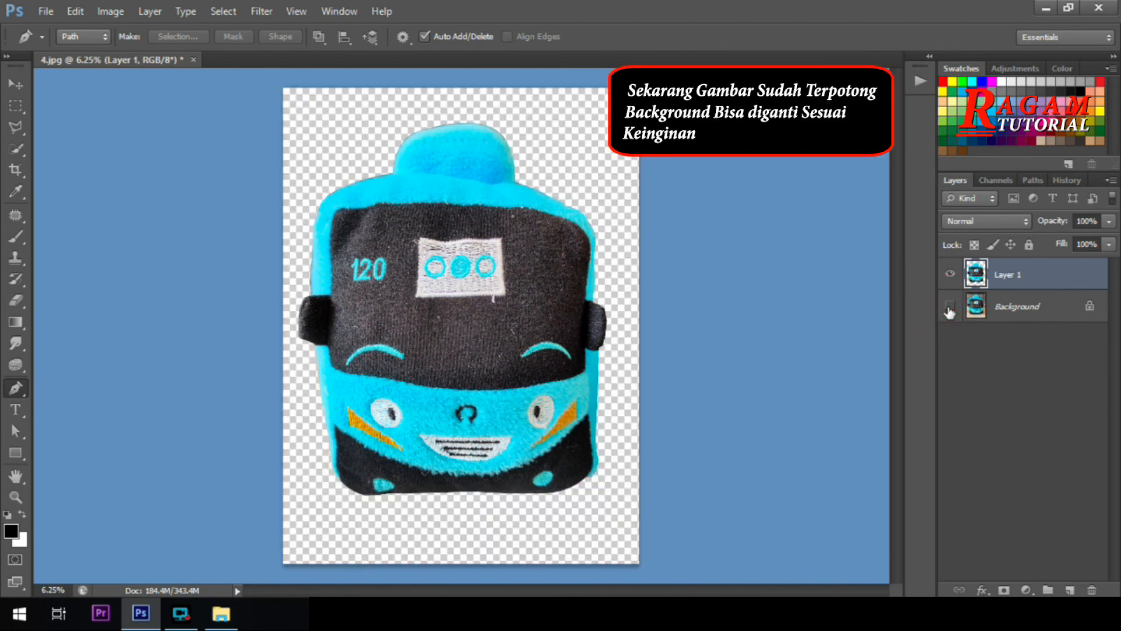
left_click(949, 308)
left_click(950, 307)
left_click(950, 307)
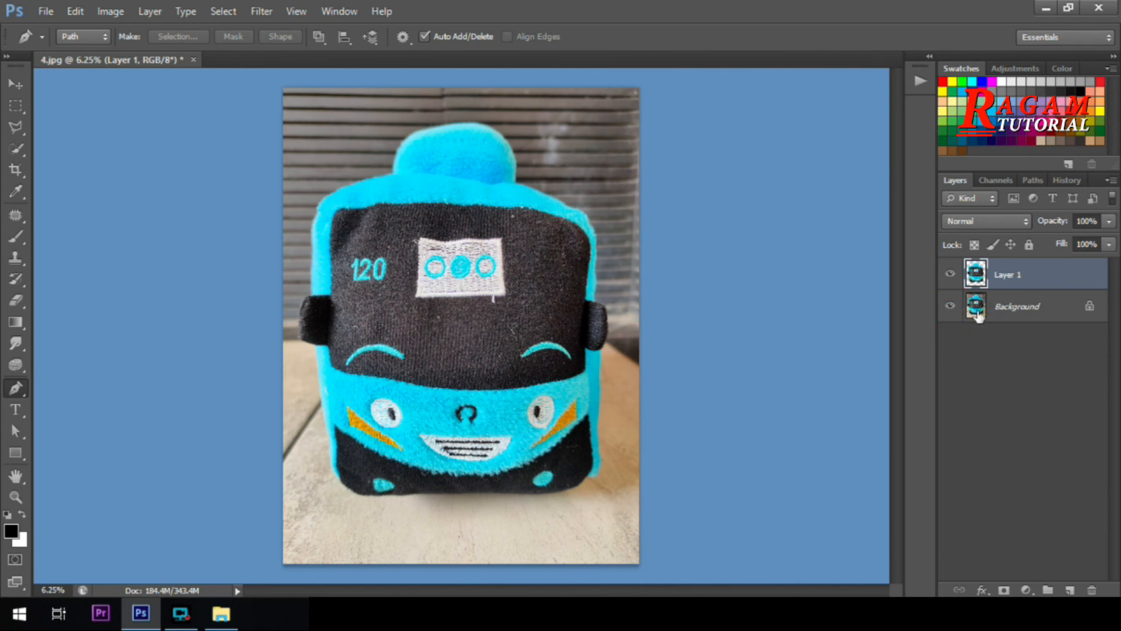
left_click(953, 306)
Add a Solid Color fill layer directly above the Background layer, previewing white, red, blue, green and yellow before setting it to ff5a00
left_click(971, 305)
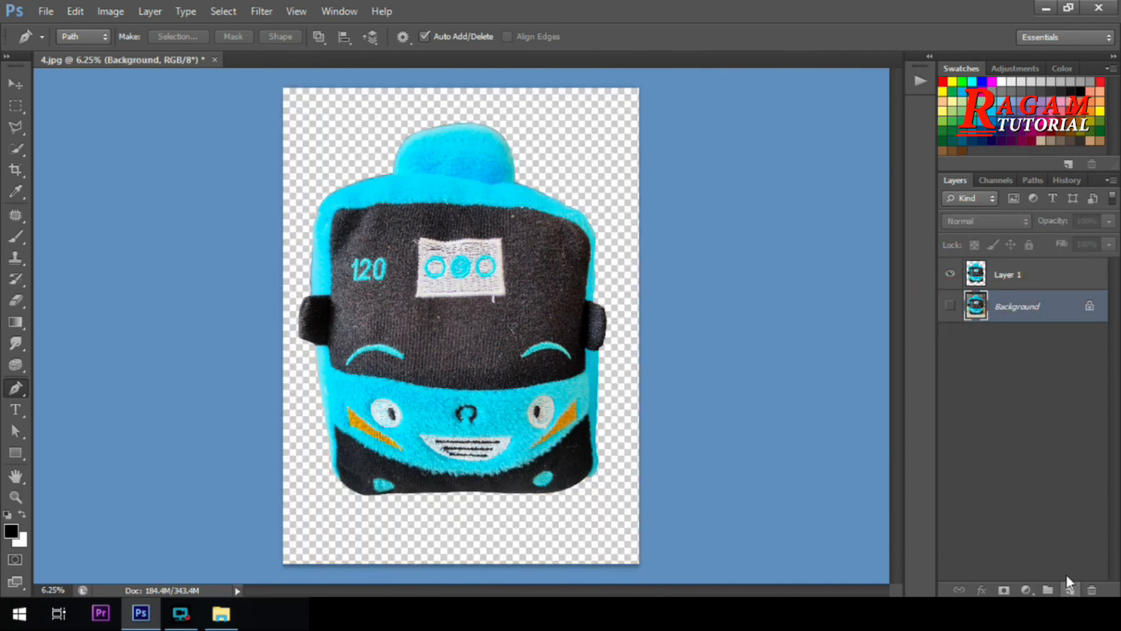
left_click(1027, 590)
left_click(987, 244)
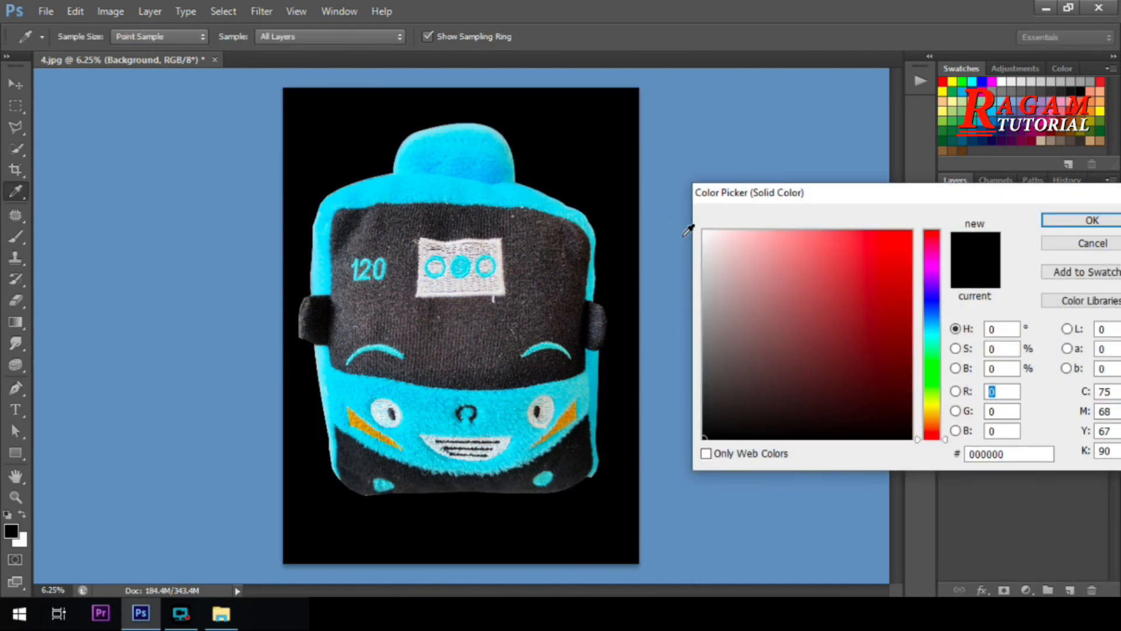
left_click_drag(739, 251, 683, 211)
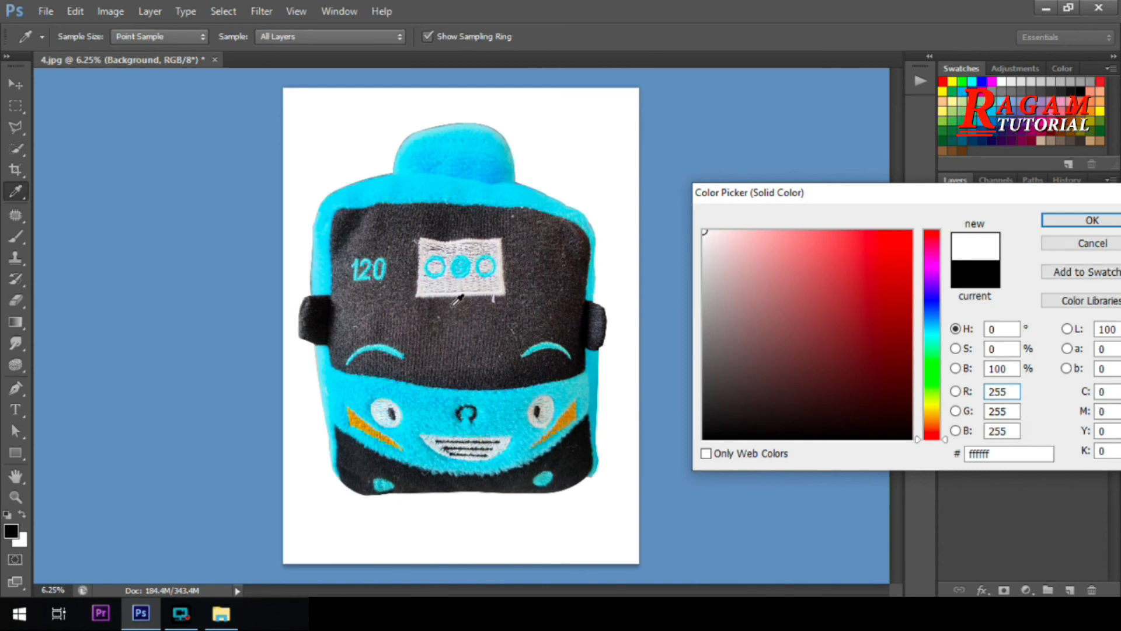
left_click_drag(894, 236, 930, 224)
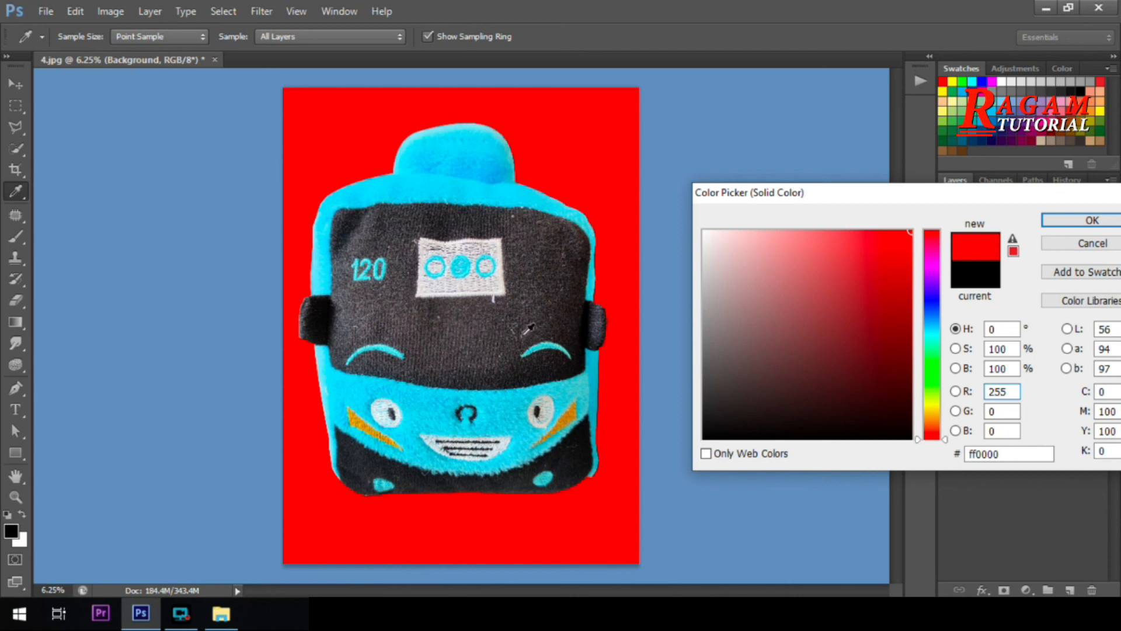
left_click(932, 295)
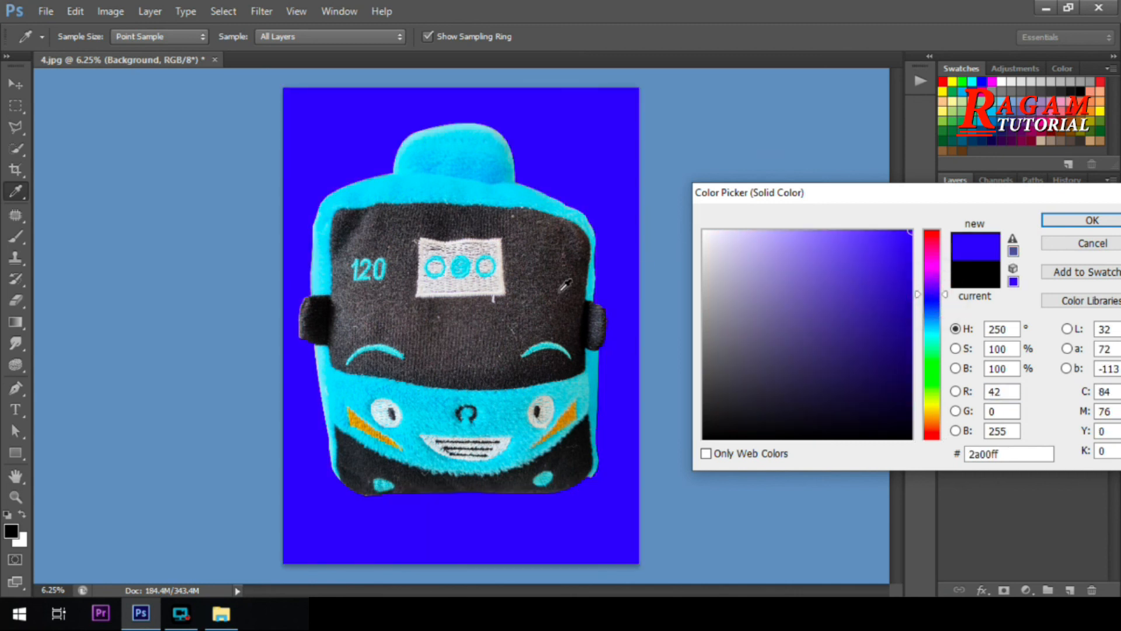
left_click(932, 329)
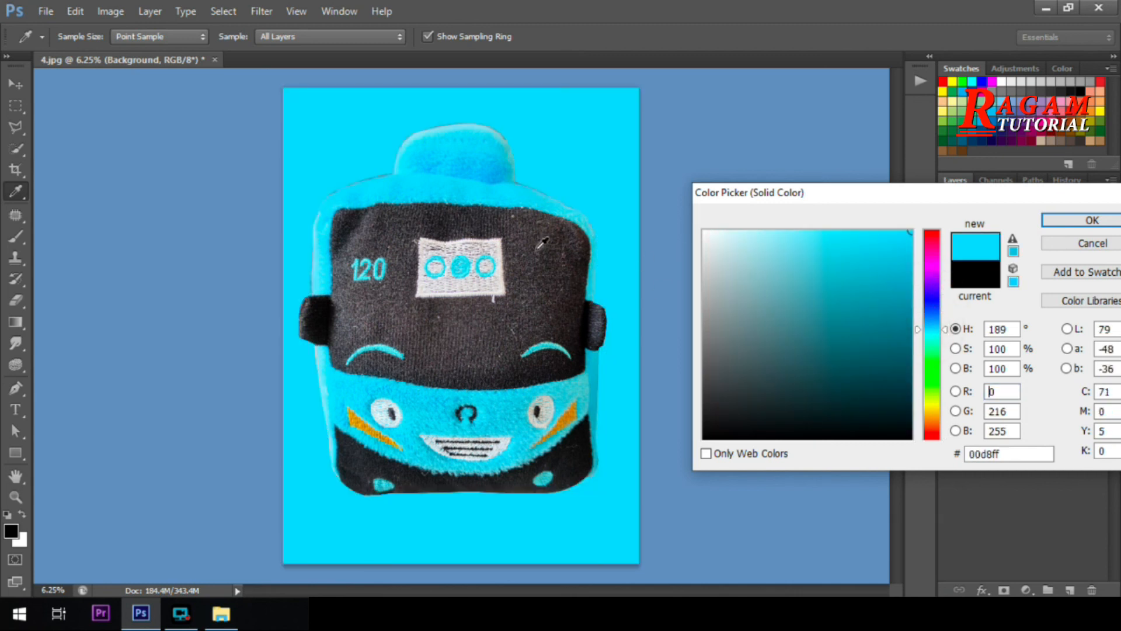
left_click(933, 366)
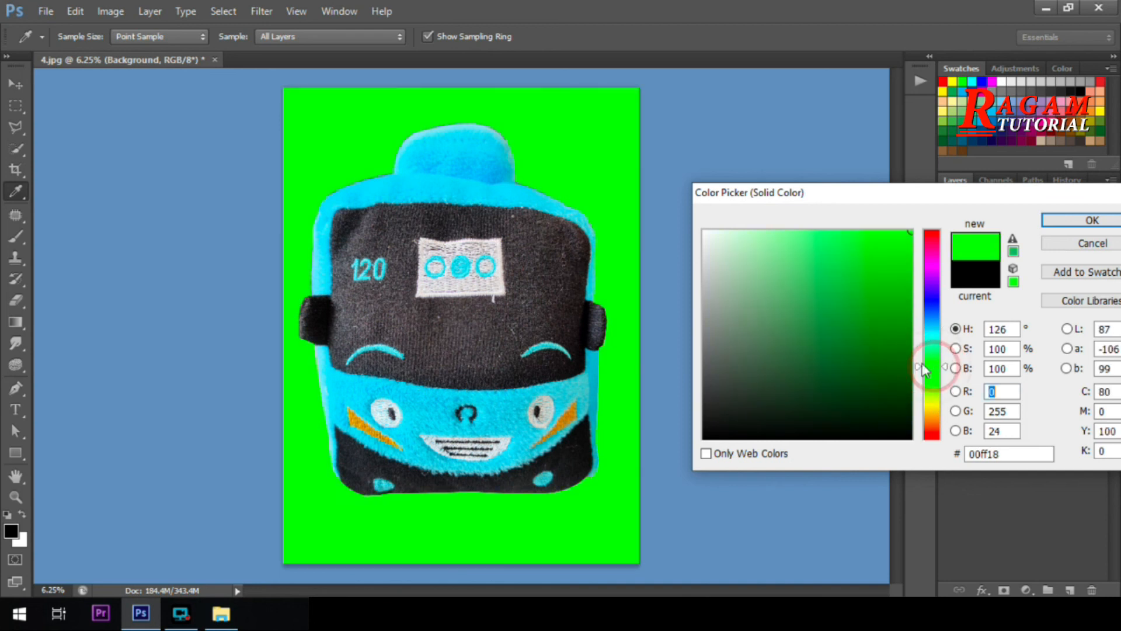
left_click(932, 405)
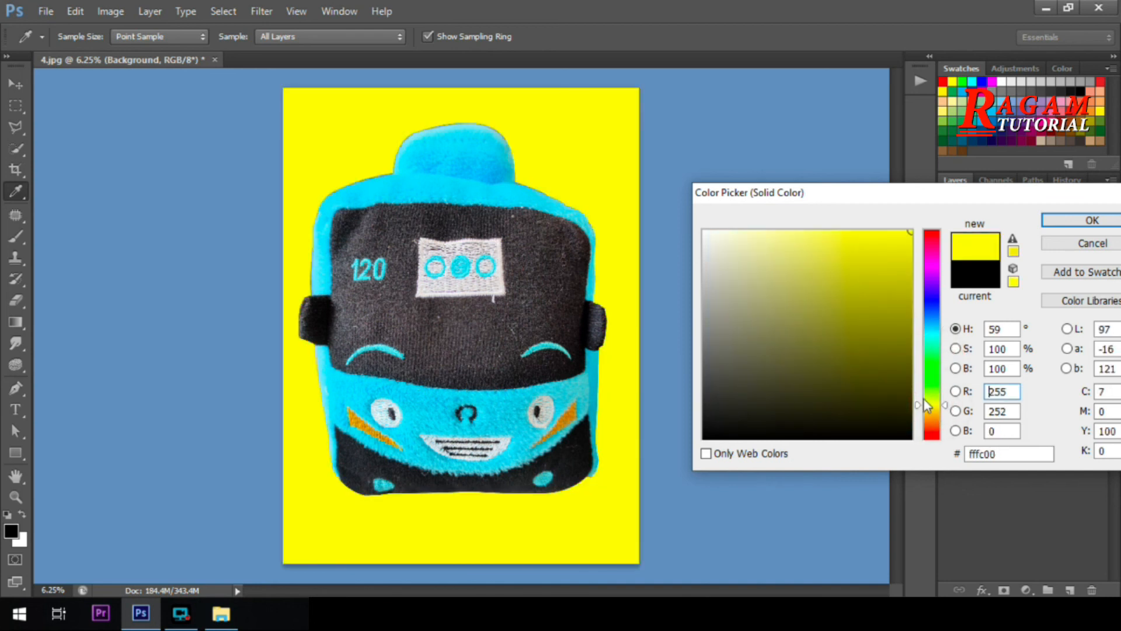
left_click(932, 421)
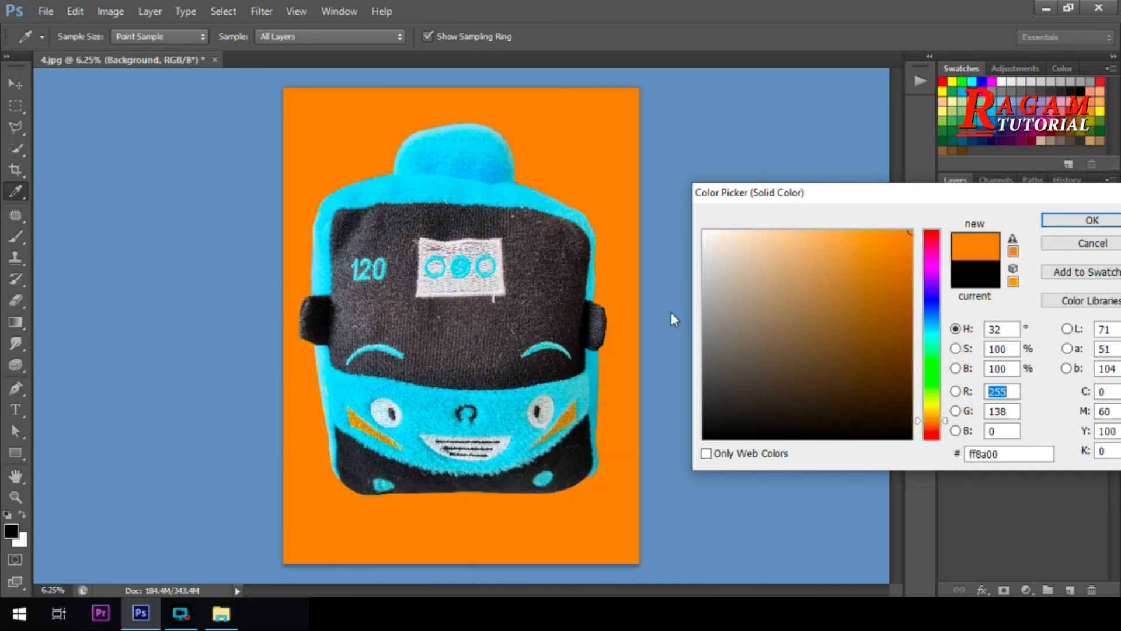
left_click(932, 427)
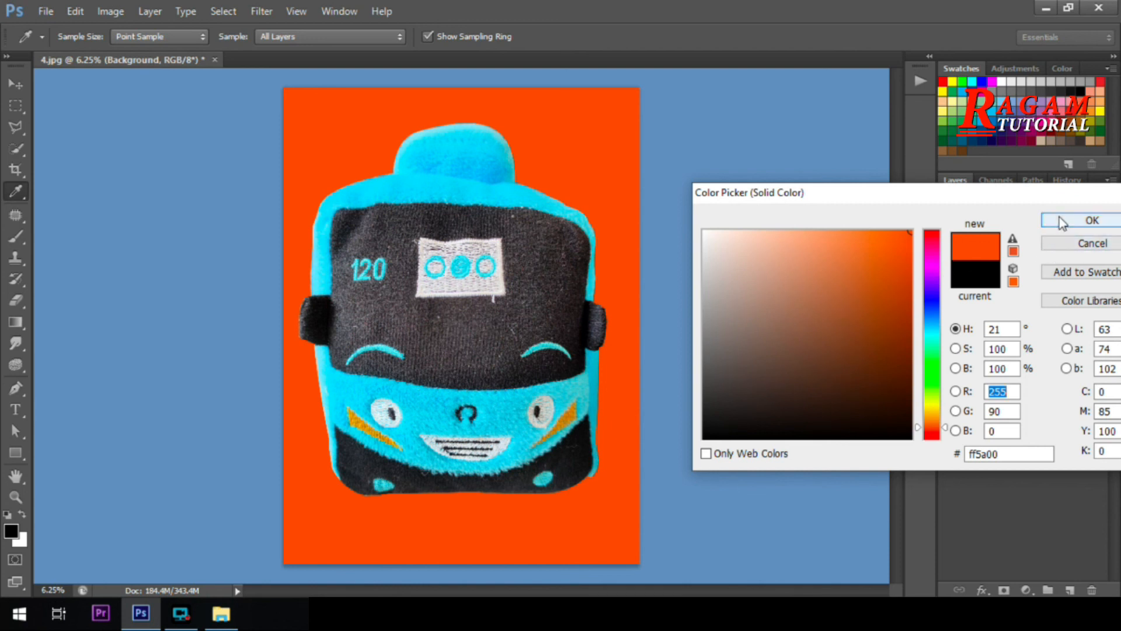
left_click(1092, 220)
key("p")
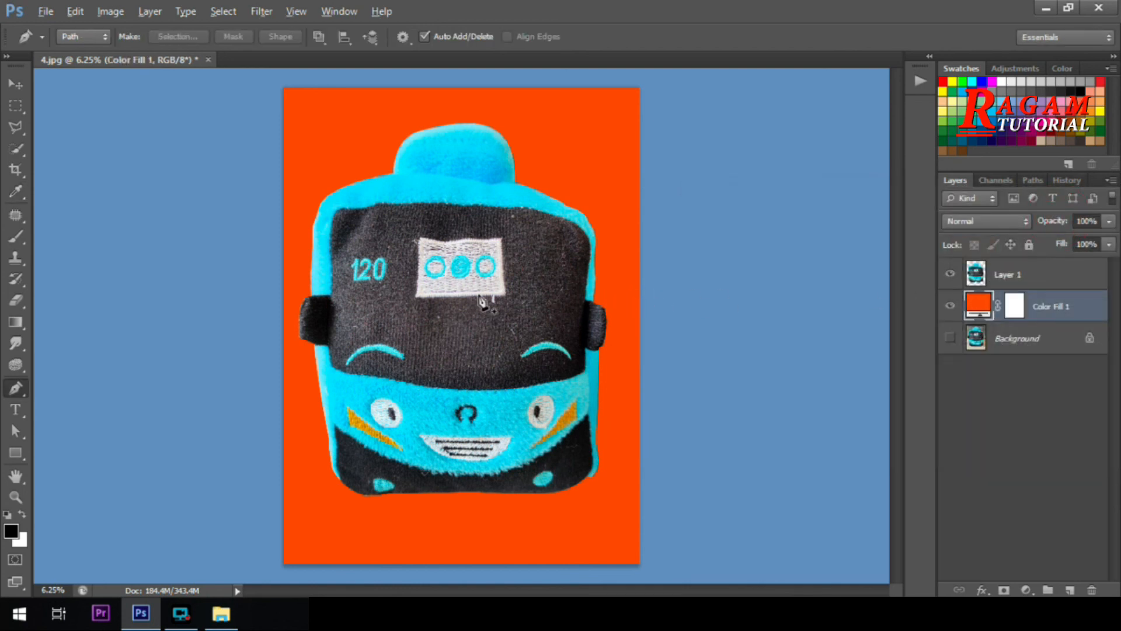
Examine the bus cutout's edges up close against the orange fill, including the lower-right corner
scroll(482, 302, "up", 5)
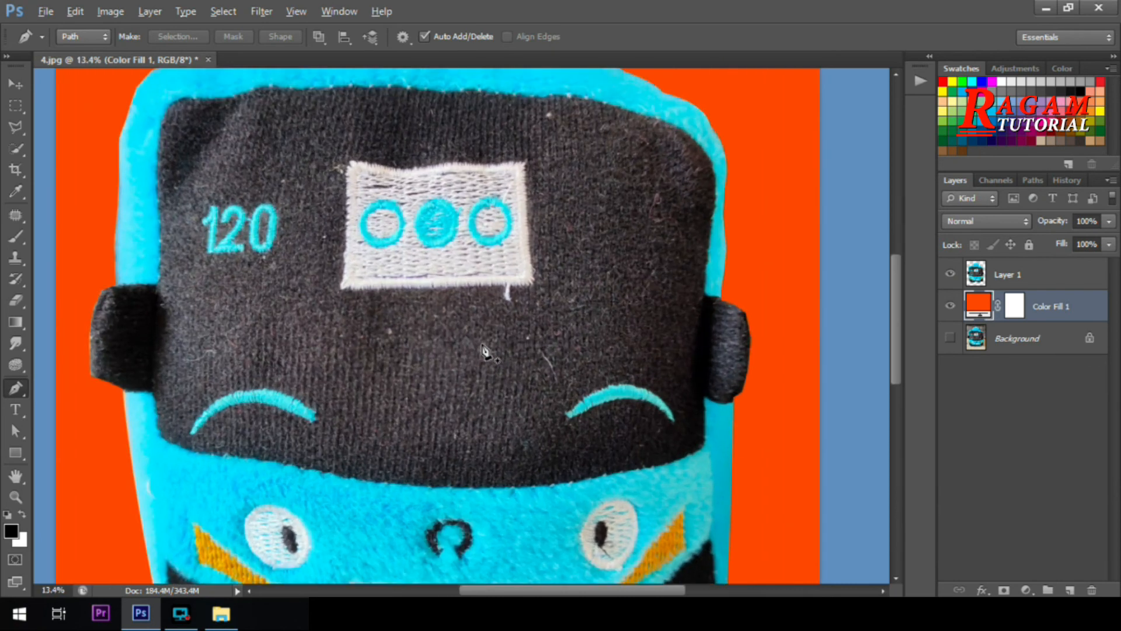
scroll(484, 352, "up", 1)
key("alt")
left_click_drag(590, 595, 532, 595)
left_click_drag(898, 350, 895, 433)
left_click_drag(578, 593, 677, 591)
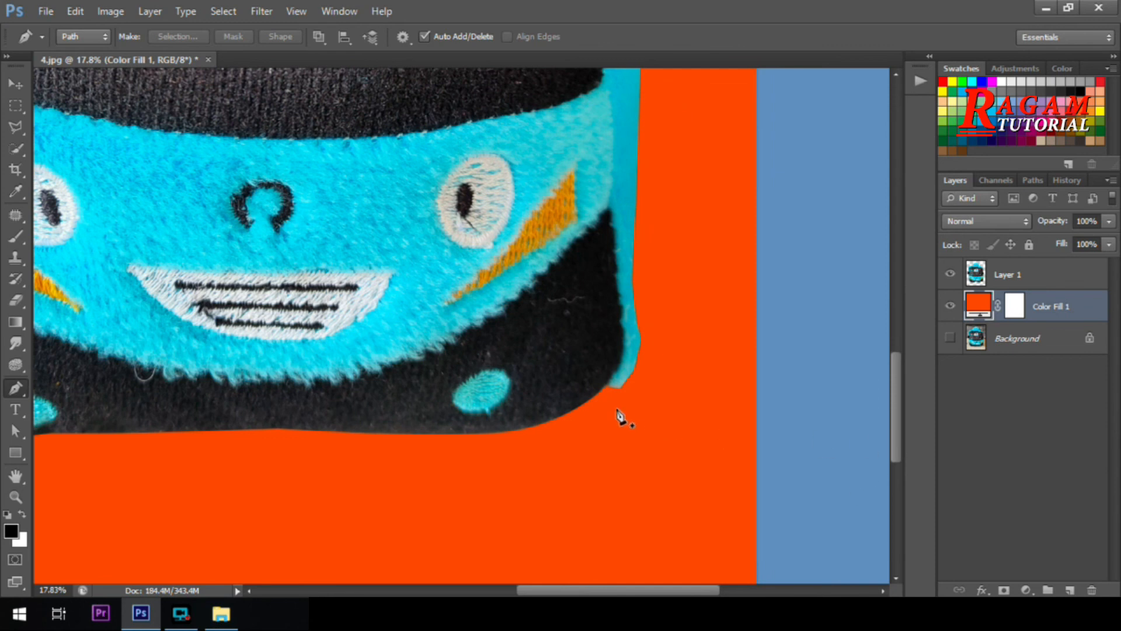
scroll(588, 386, "down", 6)
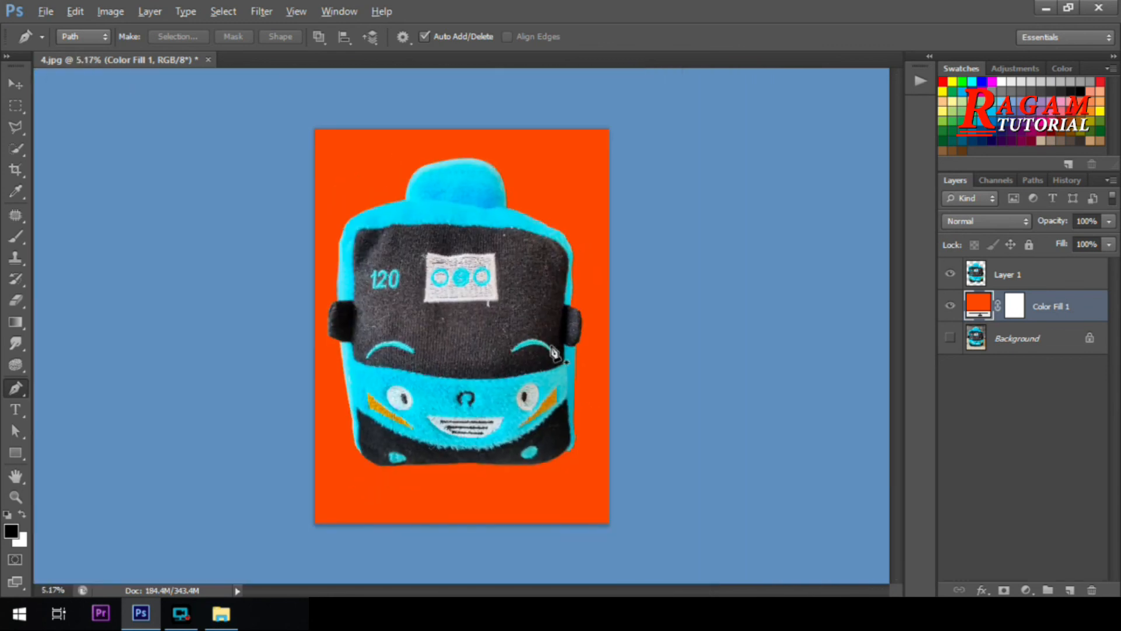
key("alt")
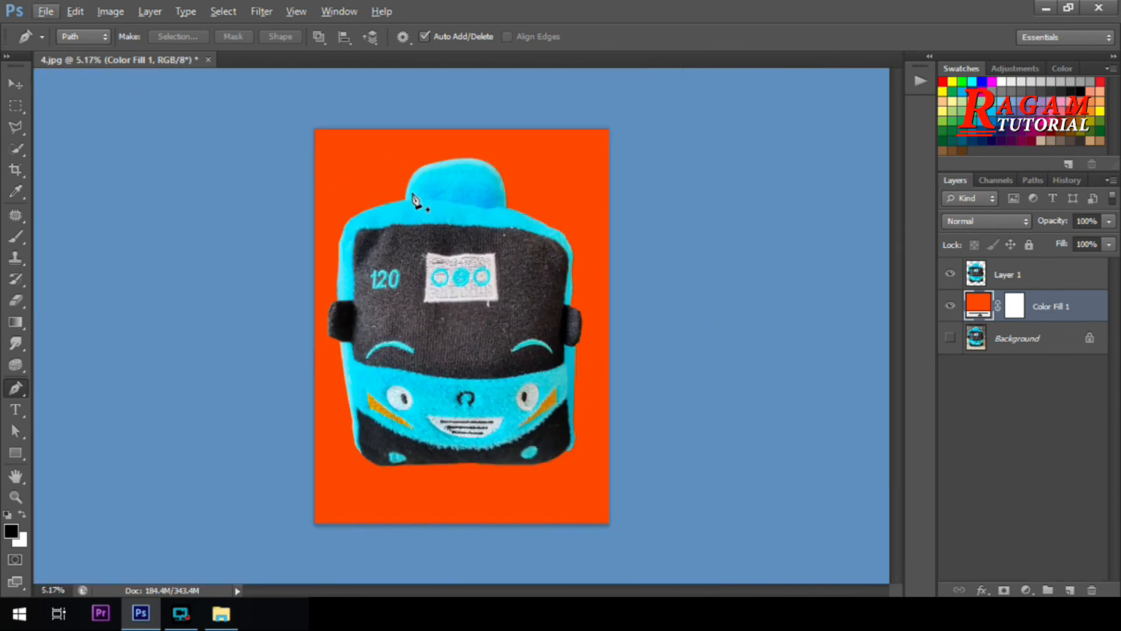